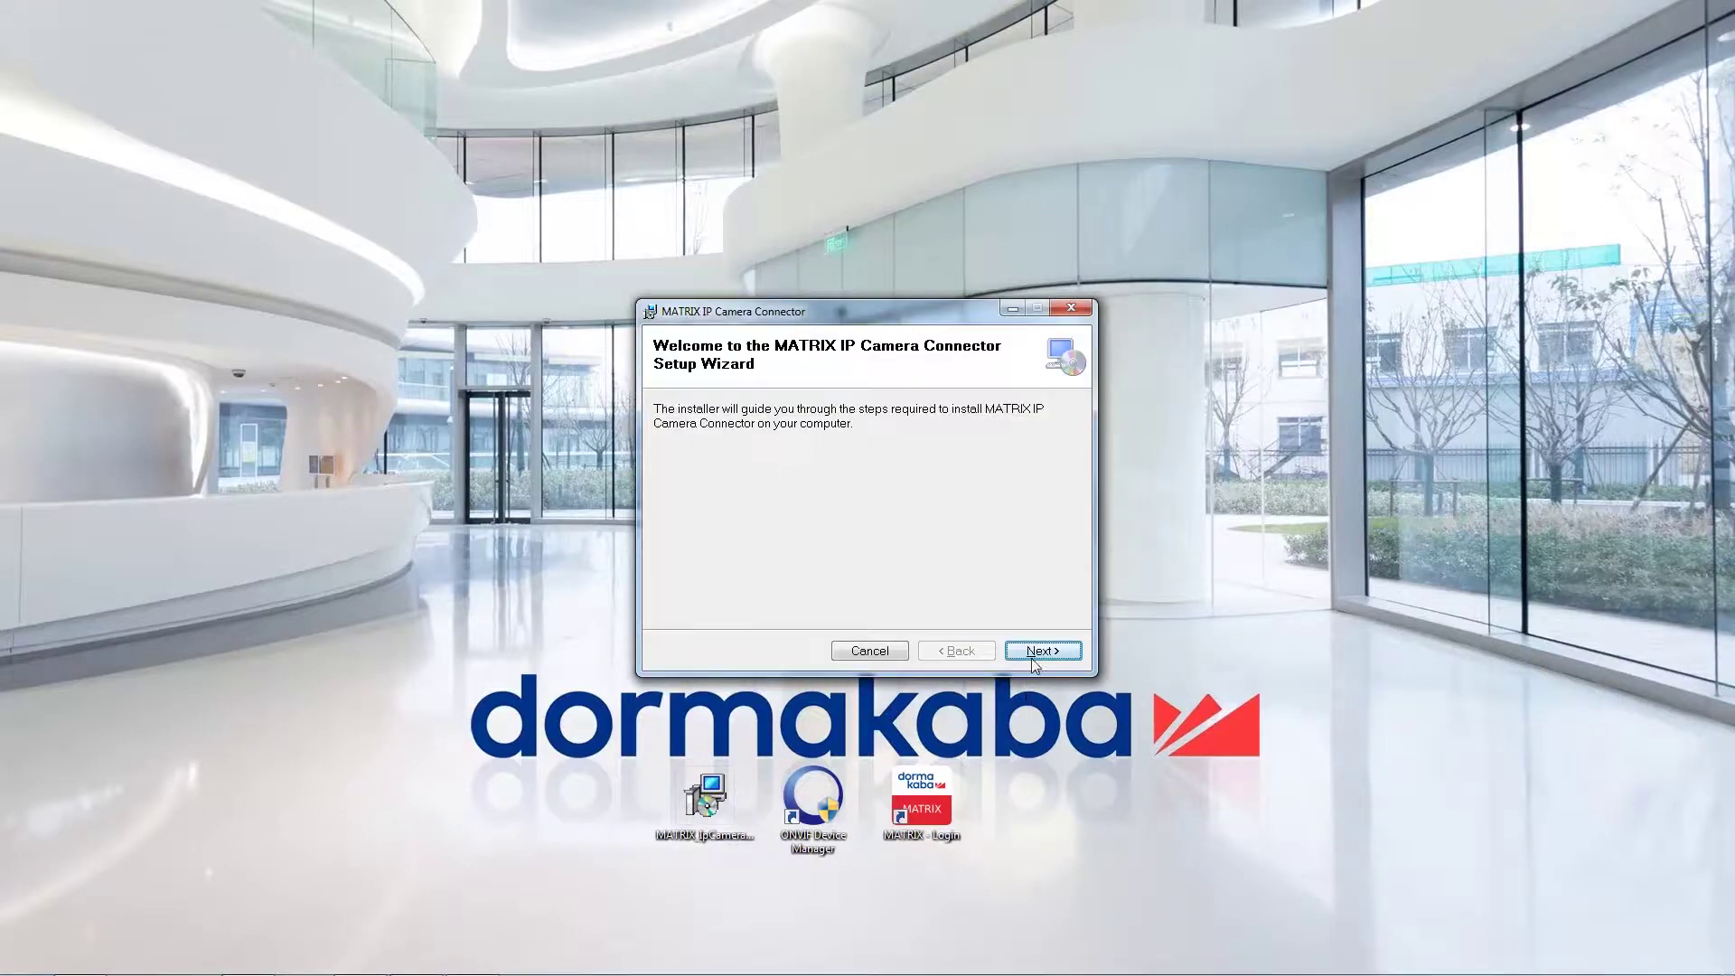
Install the MATRIX IP Camera Connector, accepting the licence and keeping port 9000 and the default folder
{"action": "left_click", "coordinate": [1037, 653]}
{"action": "left_click", "coordinate": [836, 613]}
{"action": "left_click", "coordinate": [1037, 653]}
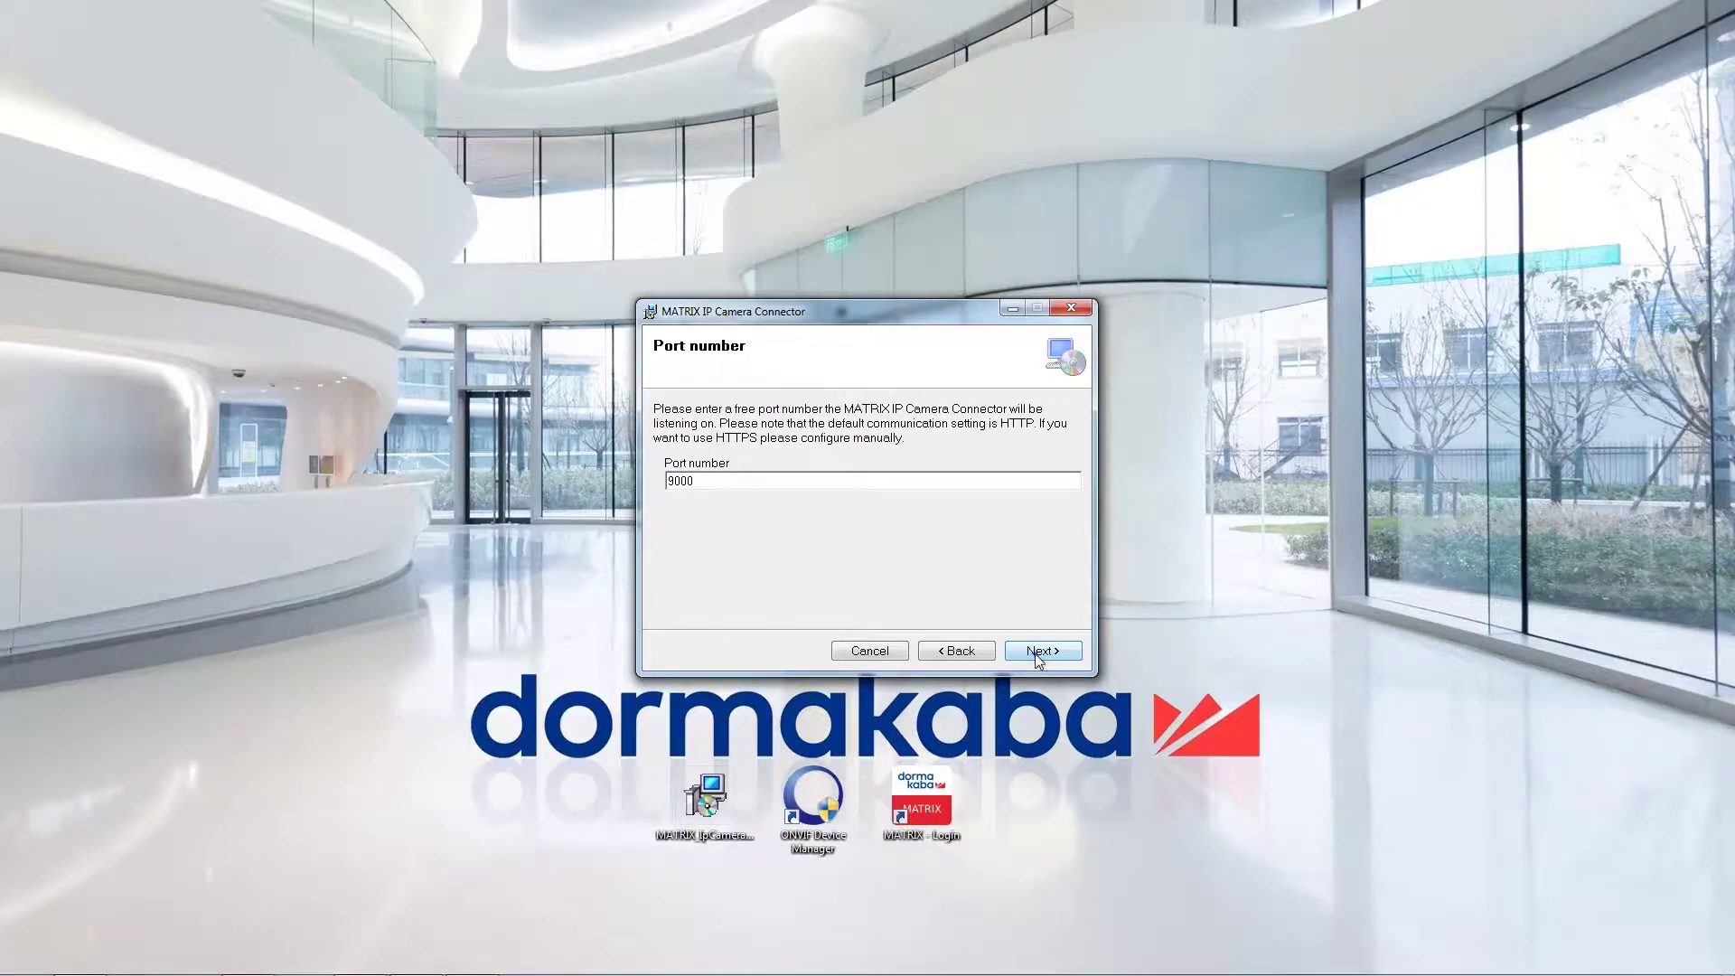
{"action": "left_click", "coordinate": [1037, 657]}
{"action": "left_click", "coordinate": [1036, 657]}
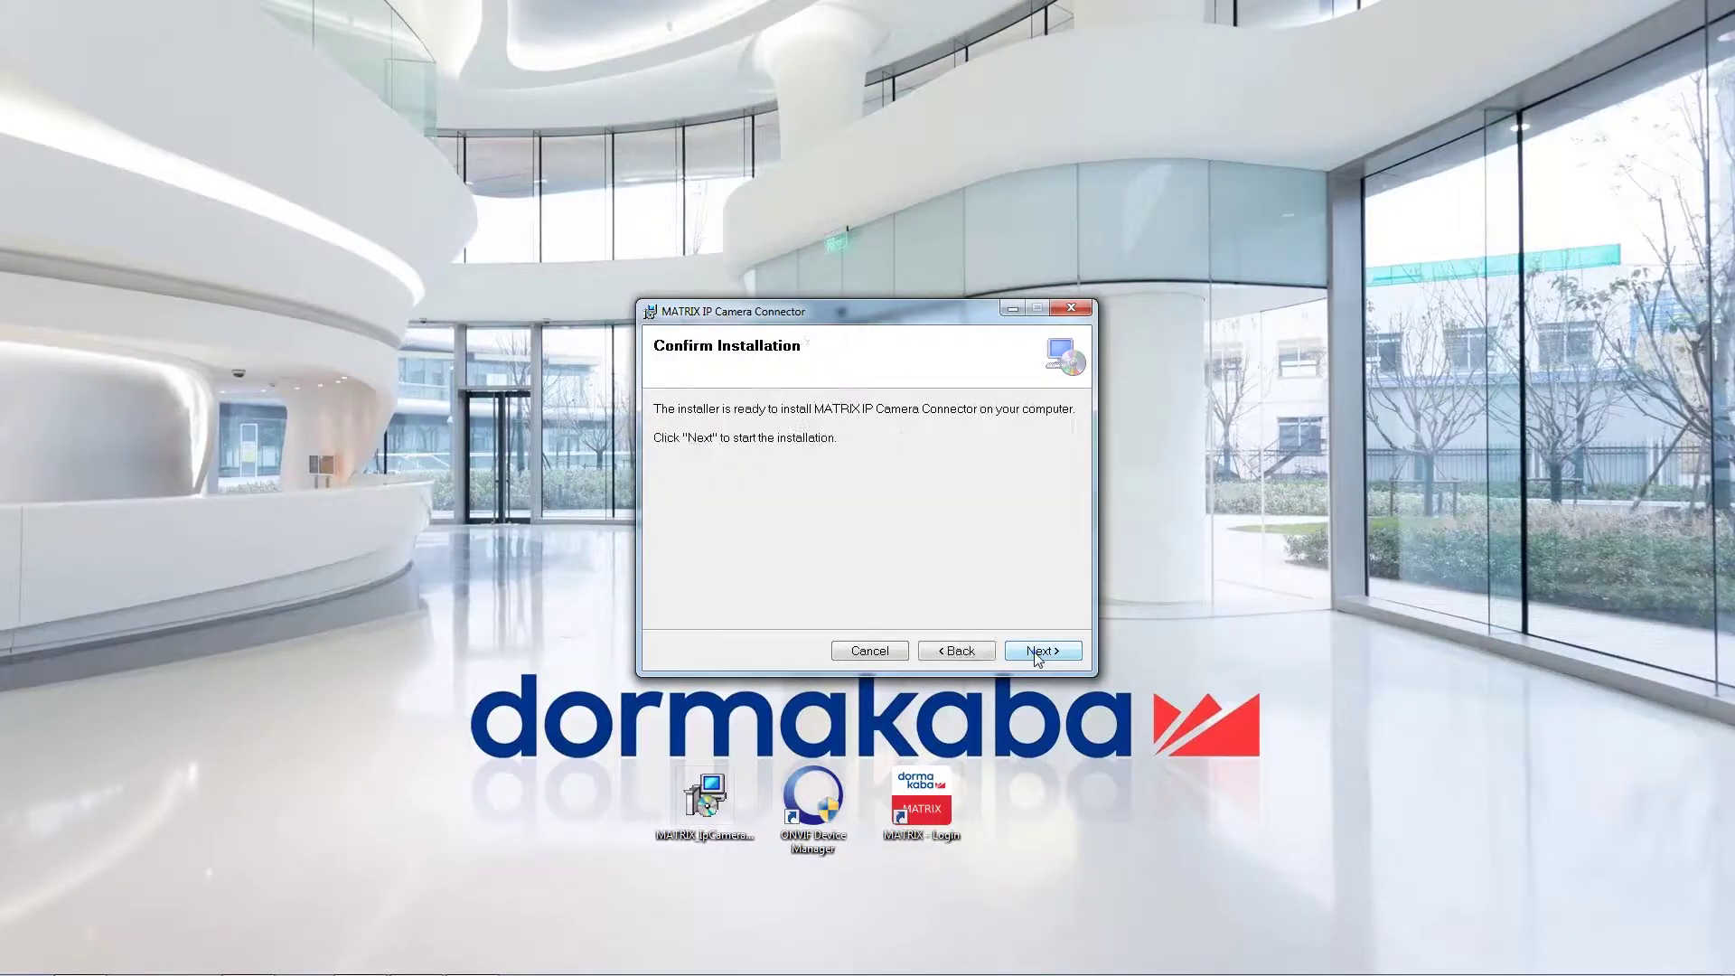
{"action": "left_click", "coordinate": [1037, 657]}
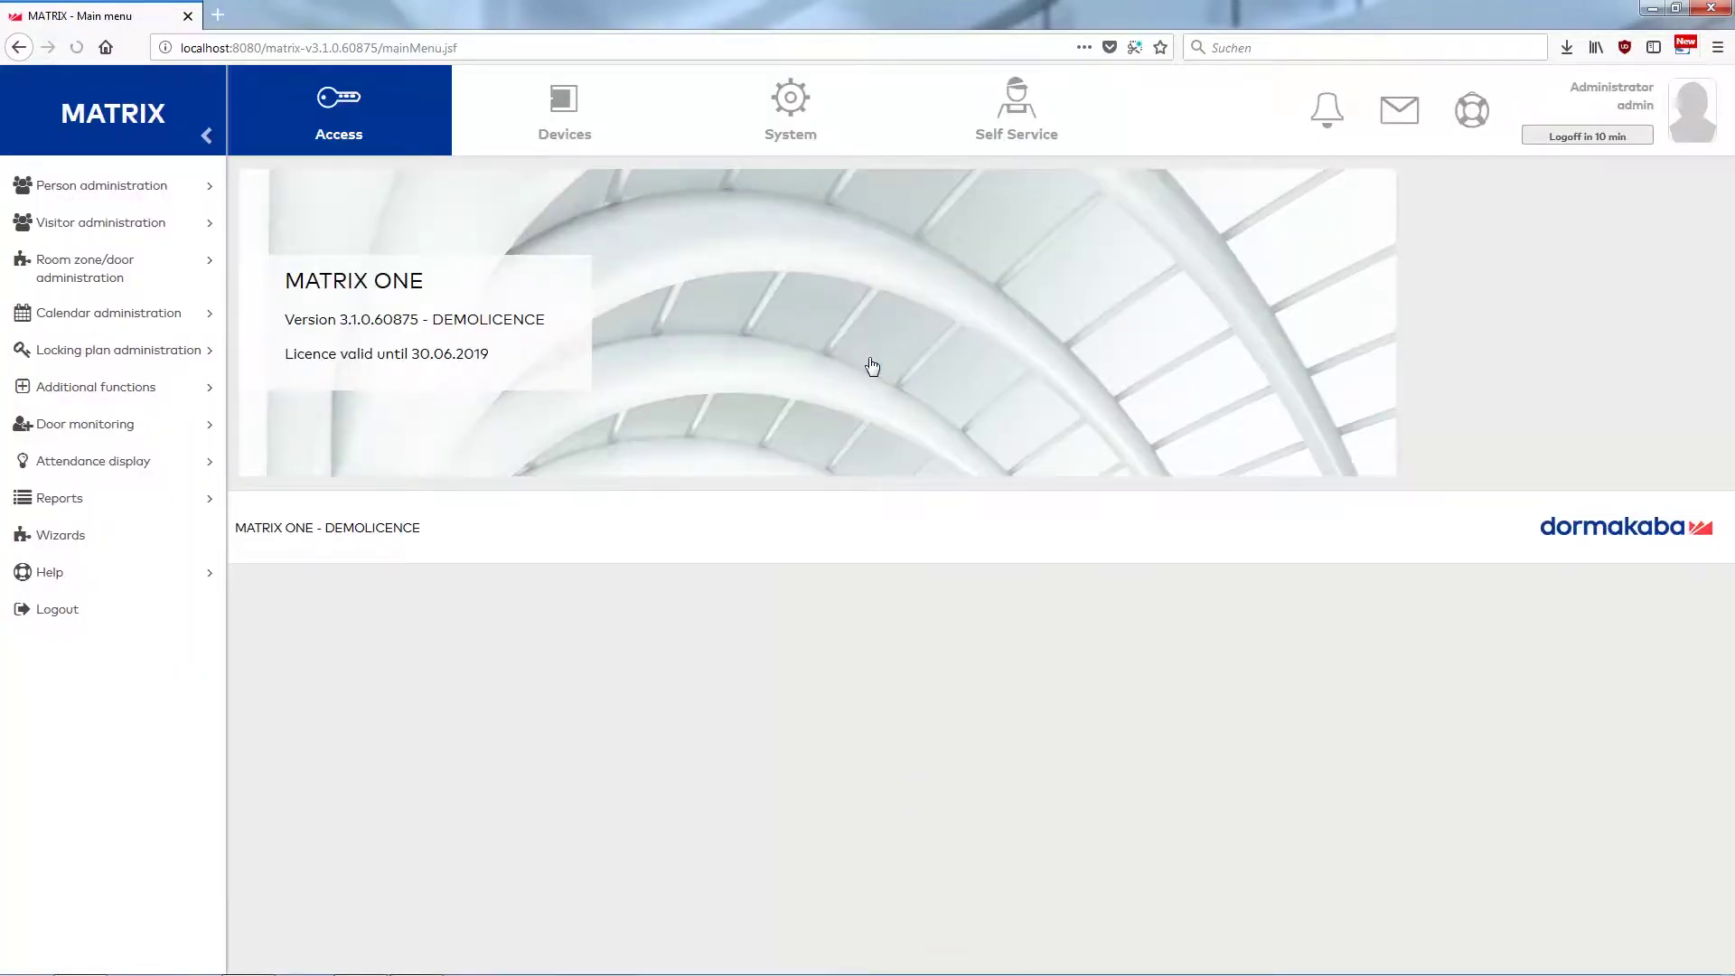
Open System > Administration > System parameters and search for the alarm management parameter
{"action": "left_click", "coordinate": [804, 129]}
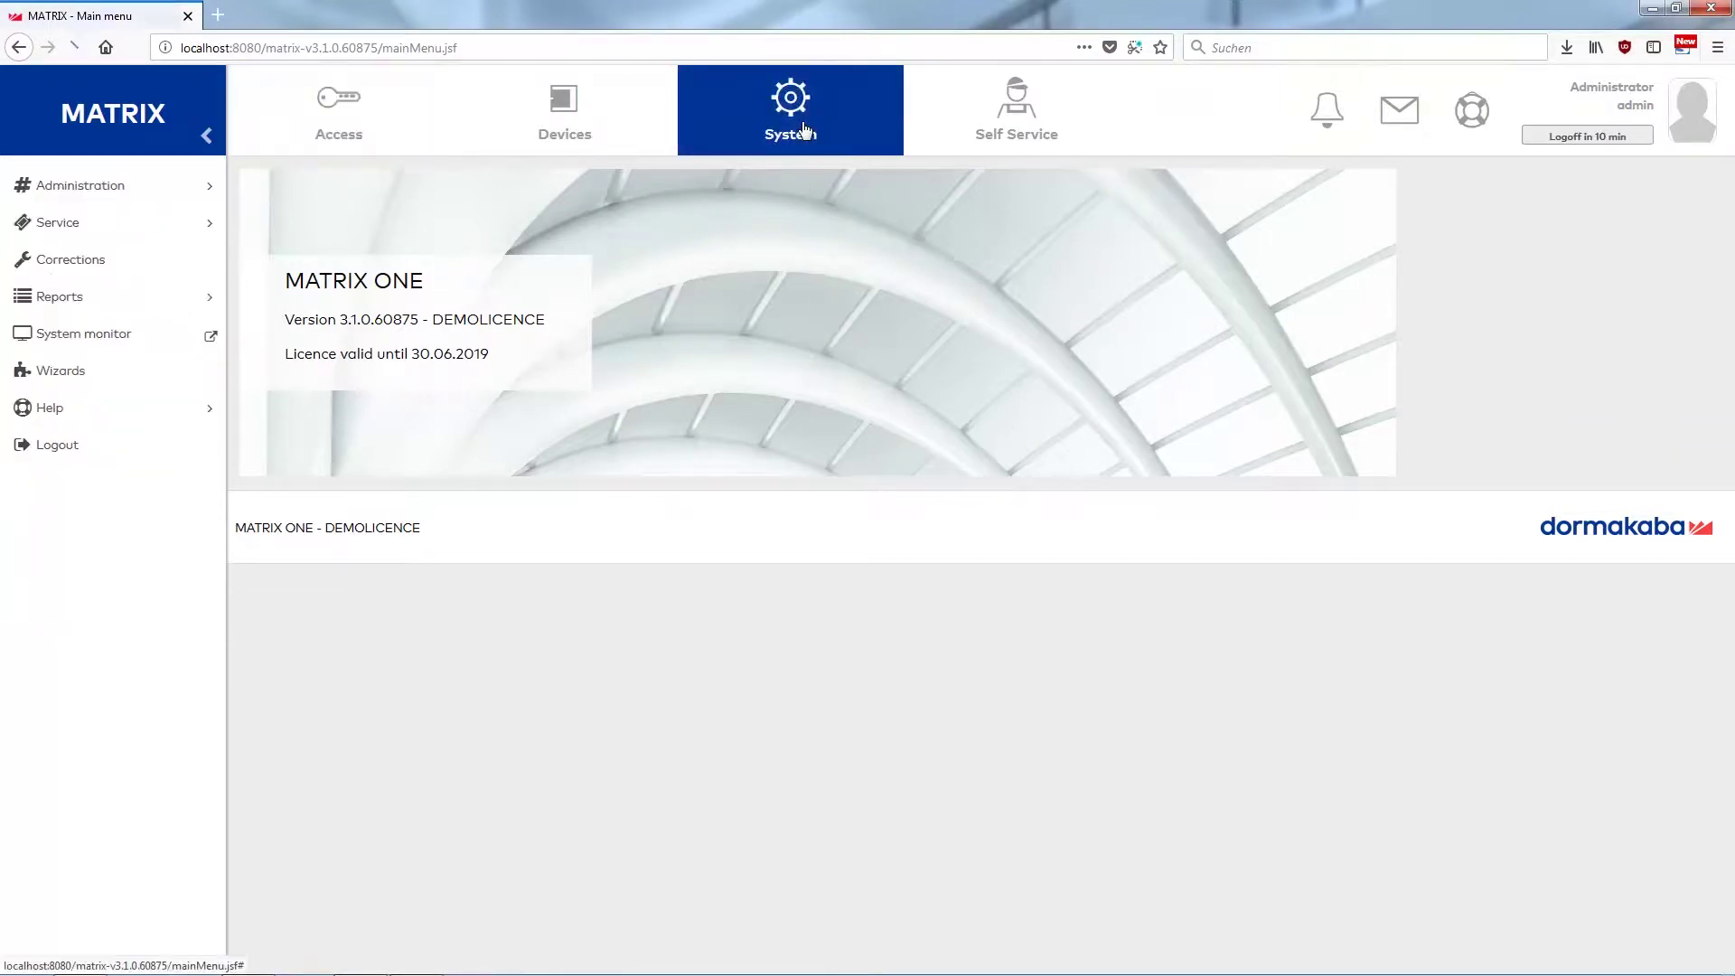
{"action": "left_click", "coordinate": [185, 197]}
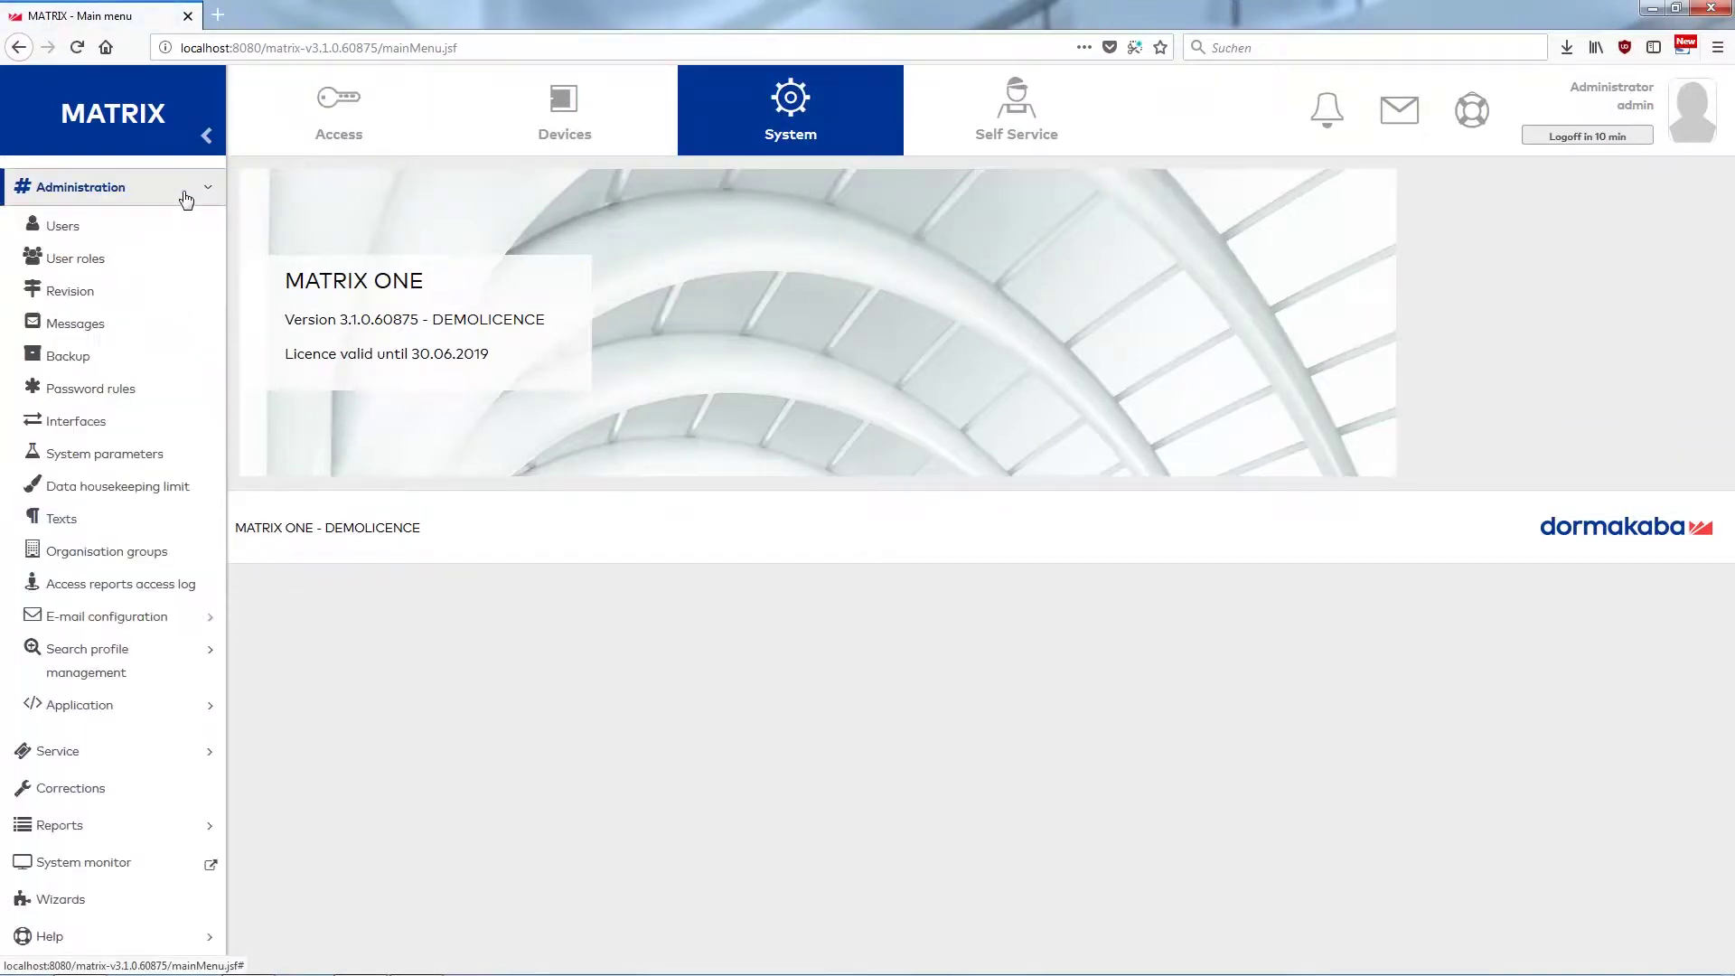
{"action": "left_click", "coordinate": [144, 464]}
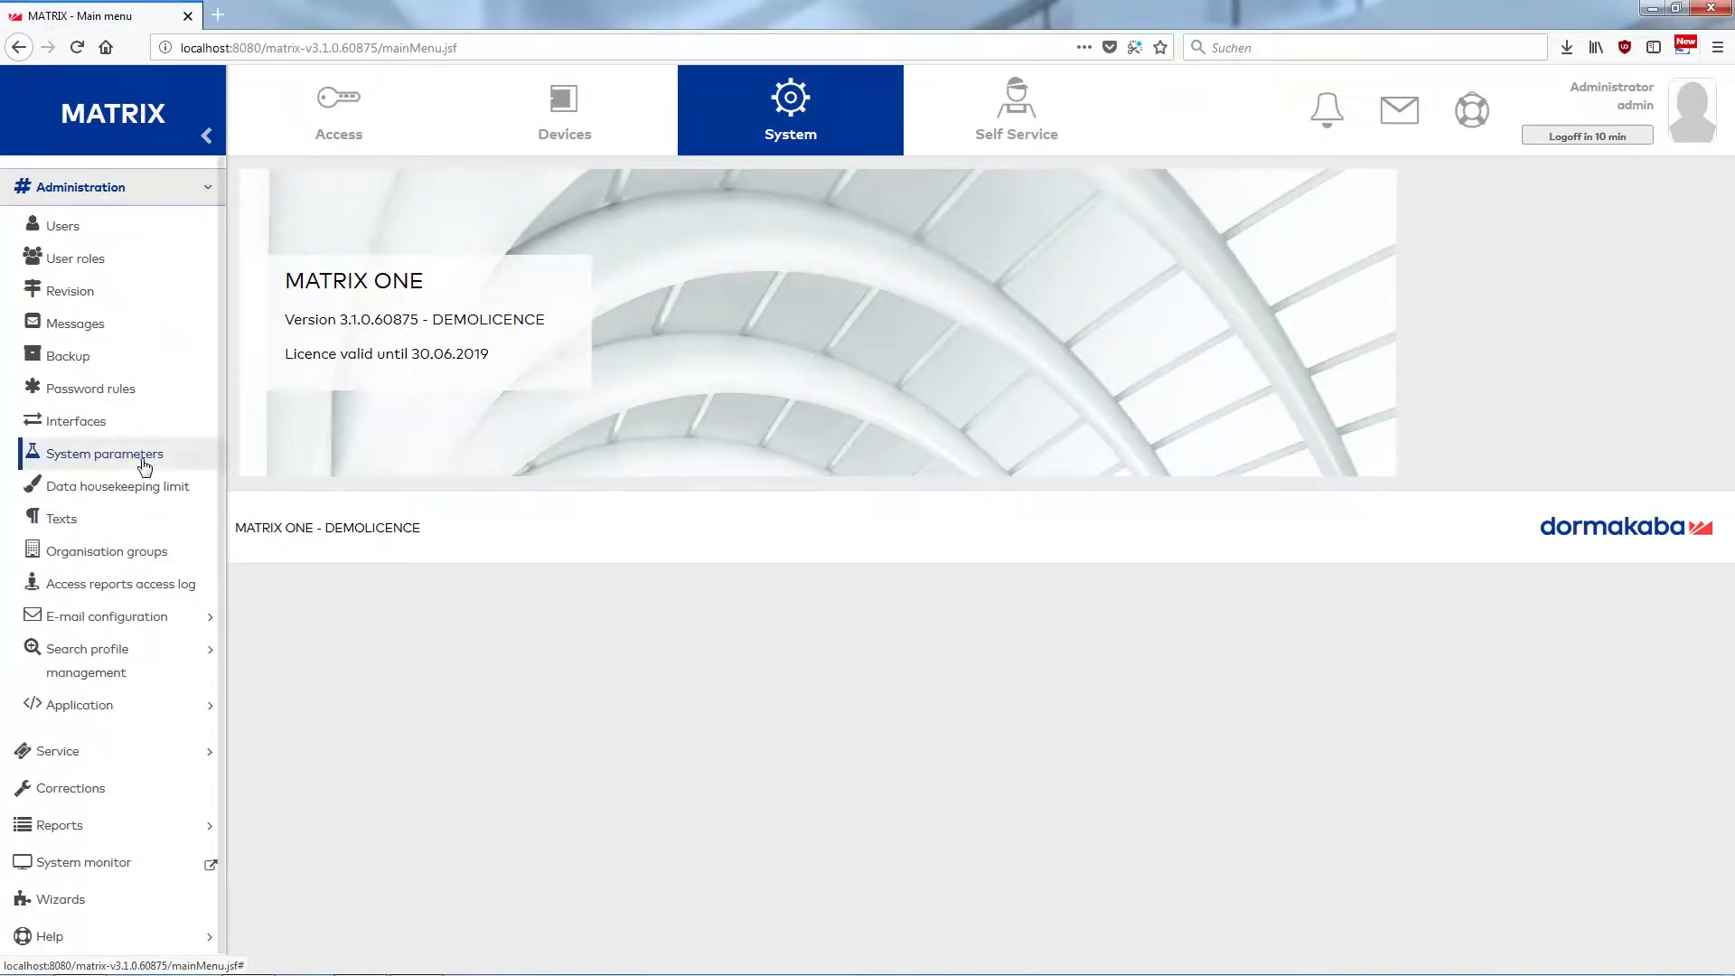
{"action": "left_click", "coordinate": [145, 464]}
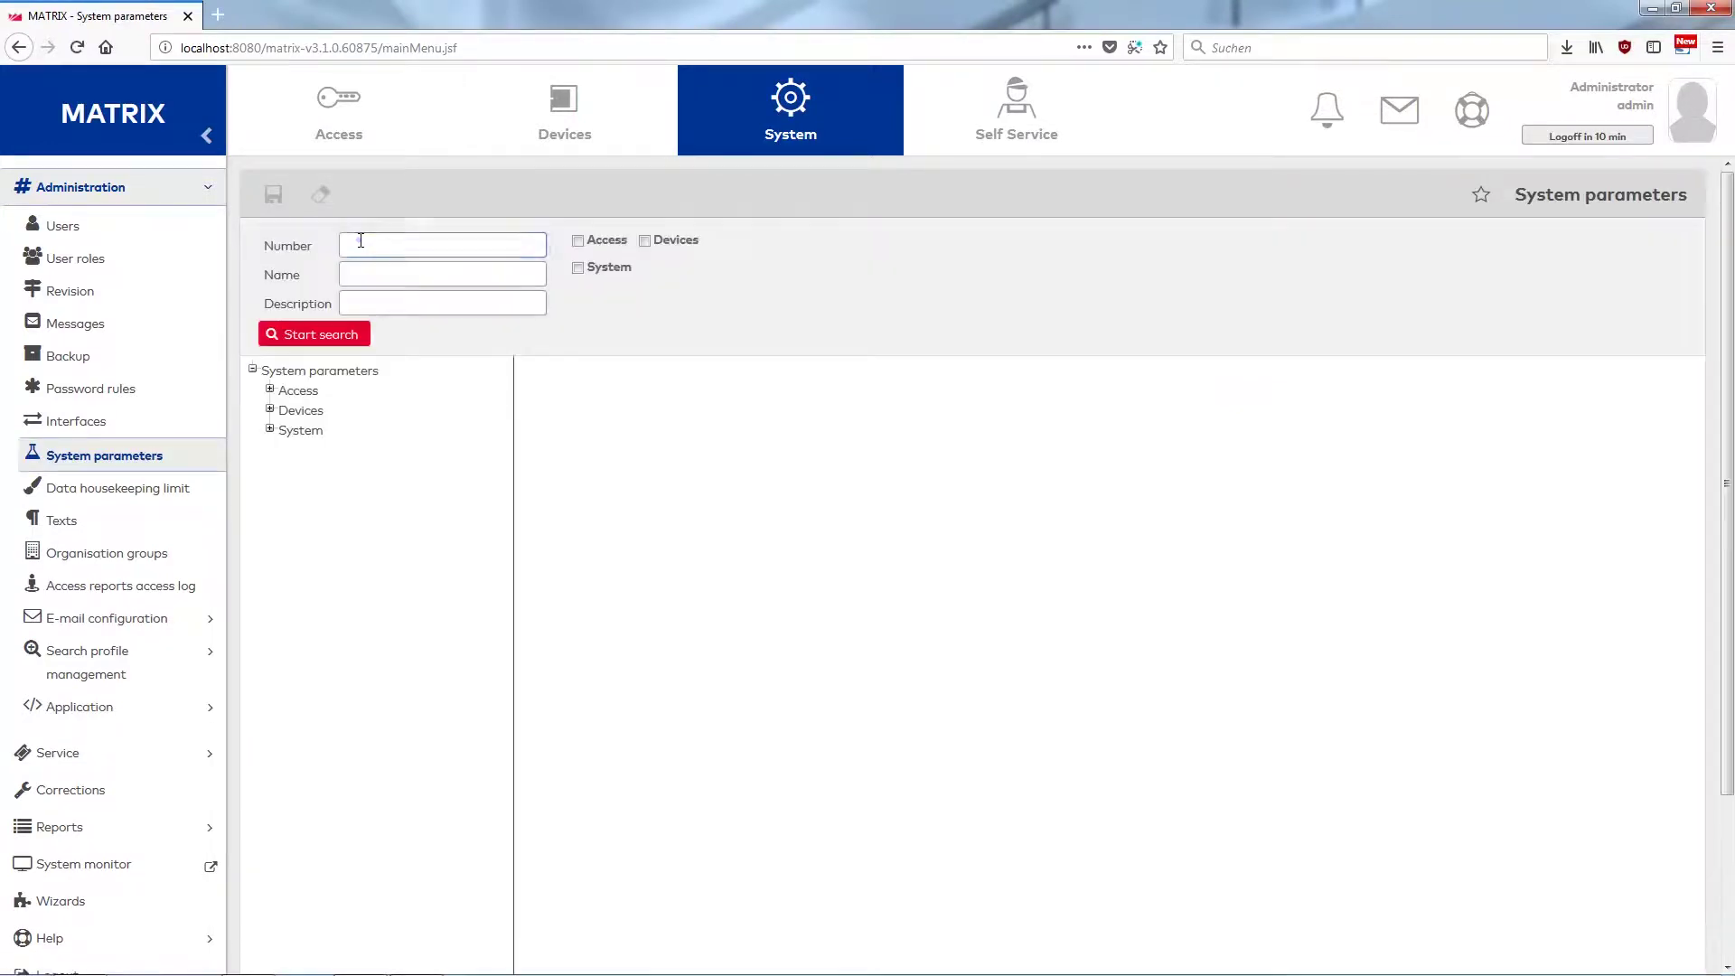
{"action": "left_click", "coordinate": [355, 245]}
{"action": "type", "text": "210"}
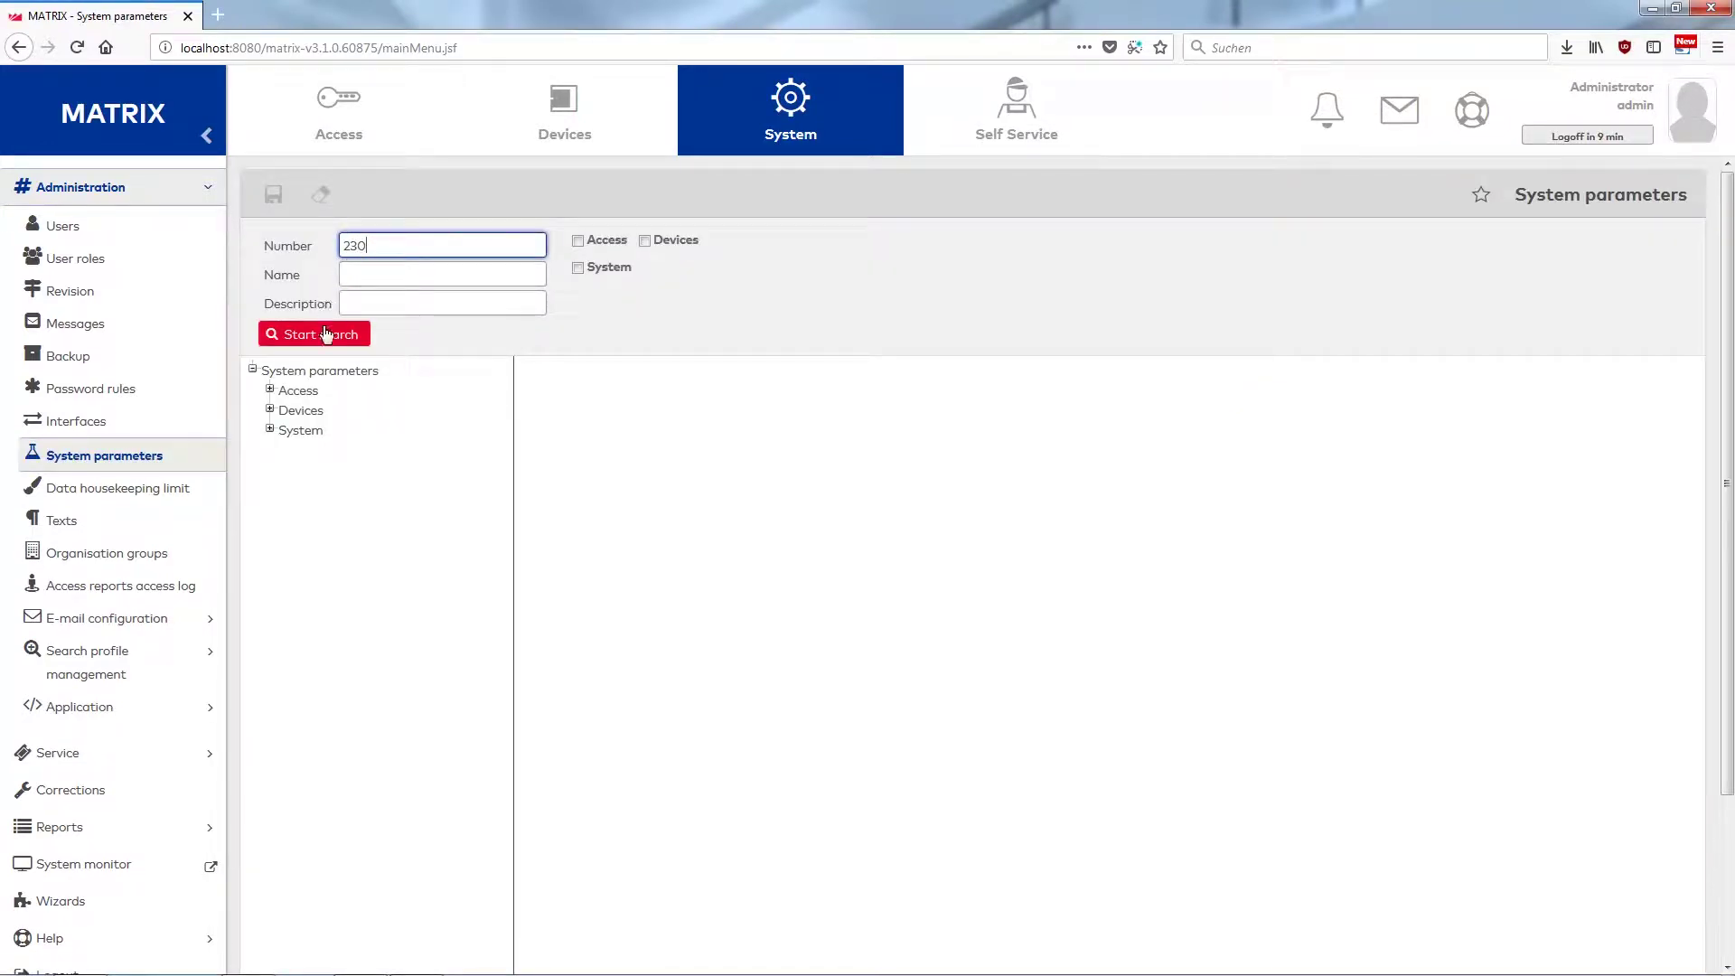
{"action": "left_click", "coordinate": [328, 335]}
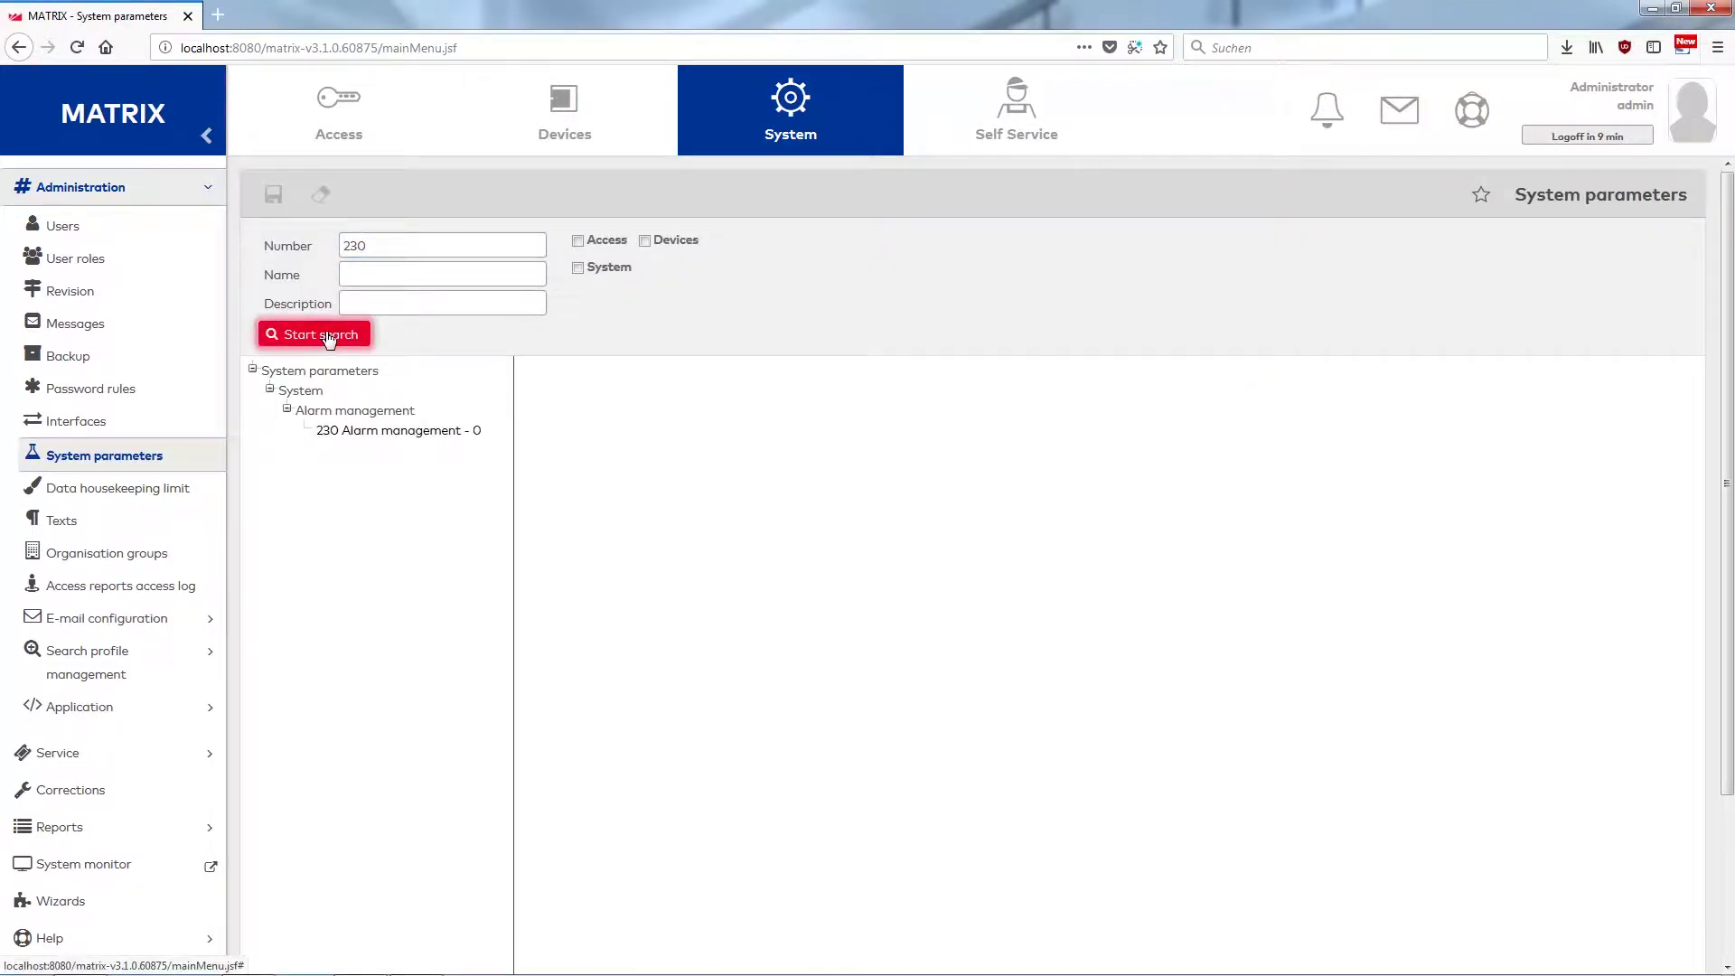
Change parameter 230 Alarm management from 0 to 1 and save it
{"action": "left_click", "coordinate": [380, 432]}
{"action": "left_click", "coordinate": [643, 453]}
{"action": "key", "text": "BackSpace"}
{"action": "type", "text": "1"}
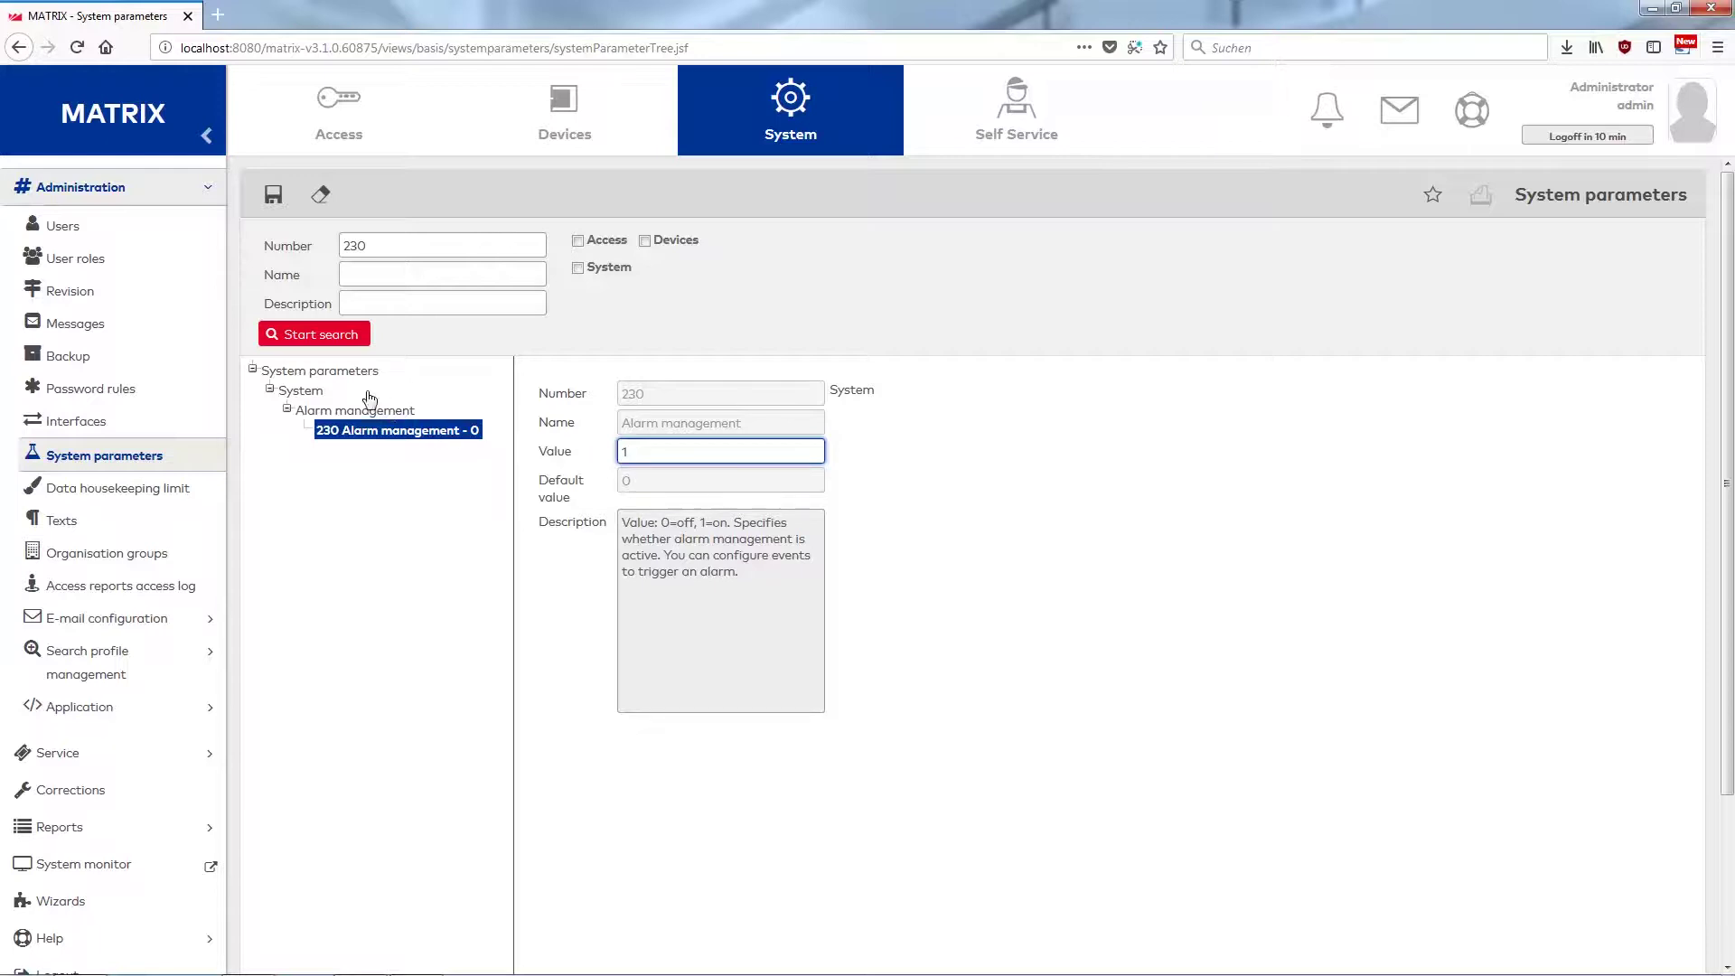
{"action": "left_click", "coordinate": [272, 196]}
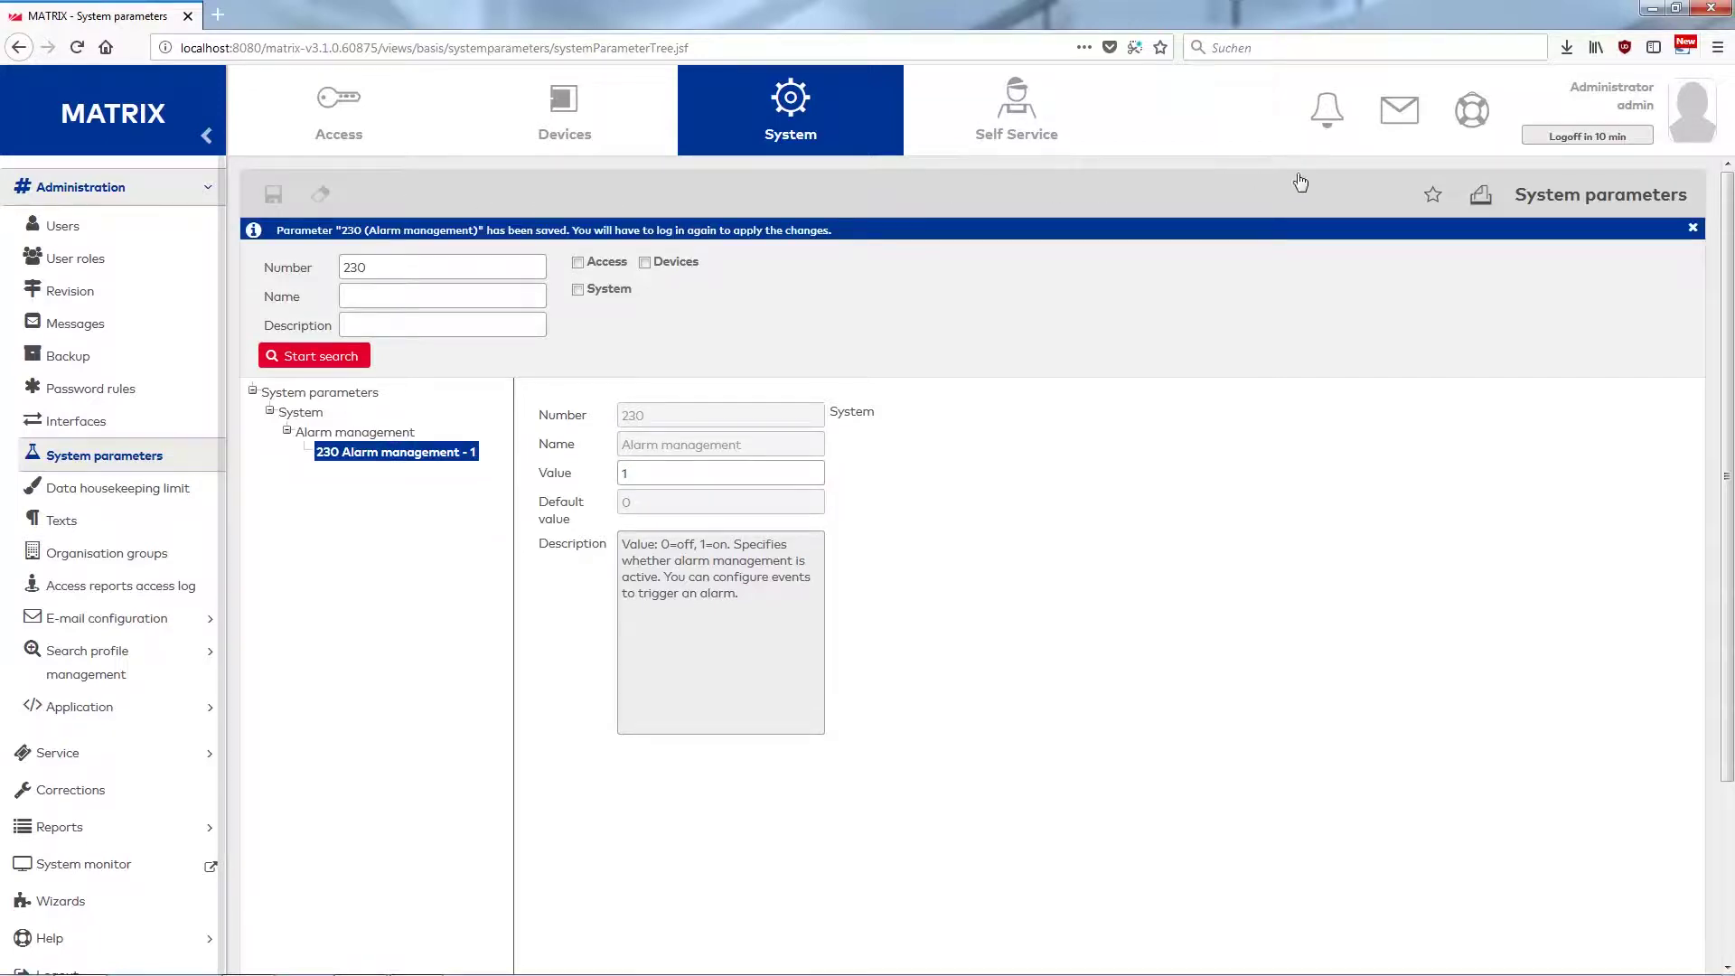
Log out of MATRIX ONE so the change takes effect, returning to the login page
{"action": "left_click", "coordinate": [1594, 138]}
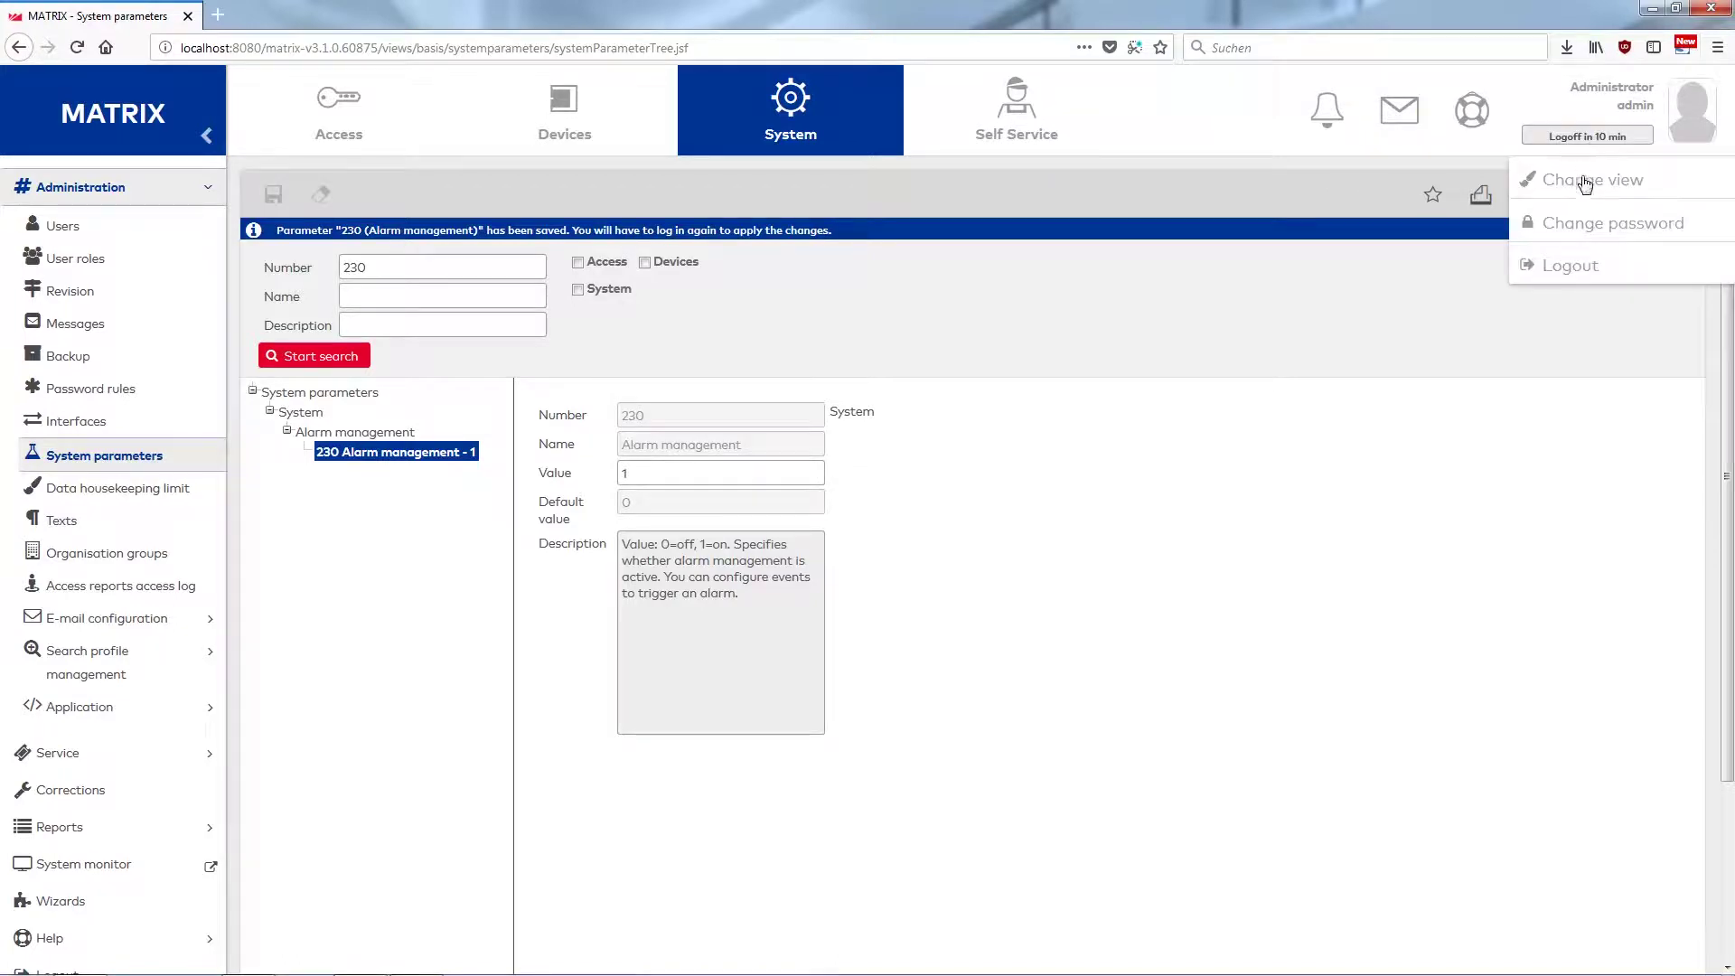
{"action": "left_click", "coordinate": [1573, 266]}
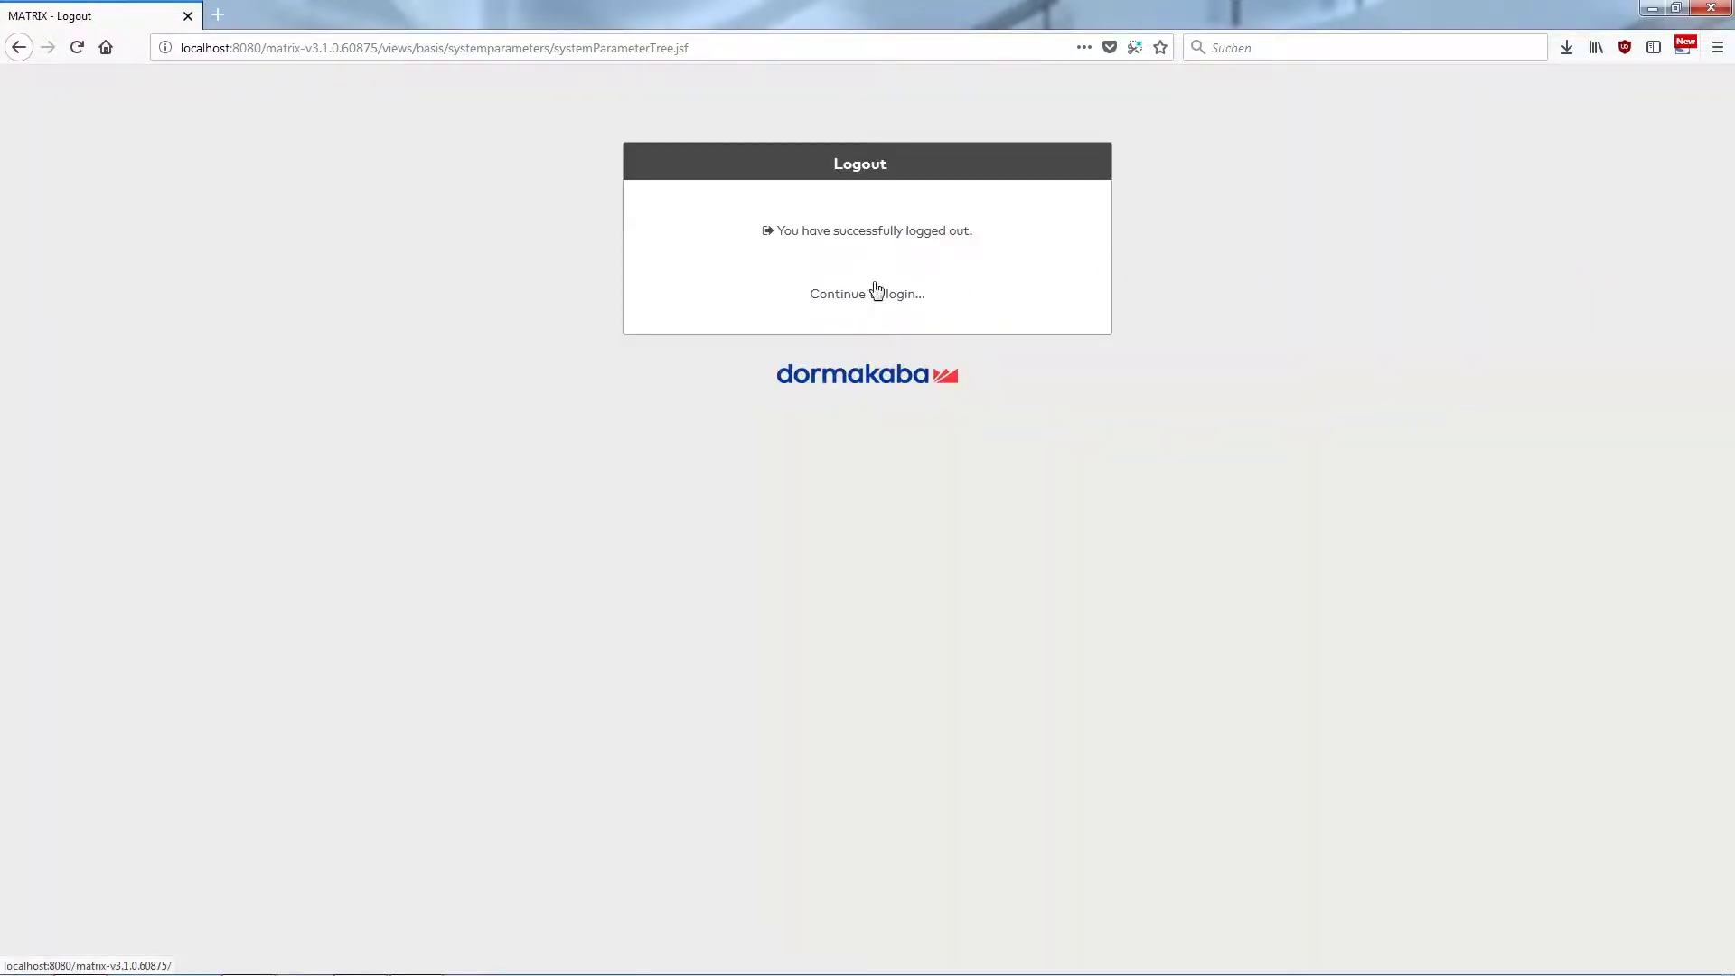
{"action": "left_click", "coordinate": [836, 298]}
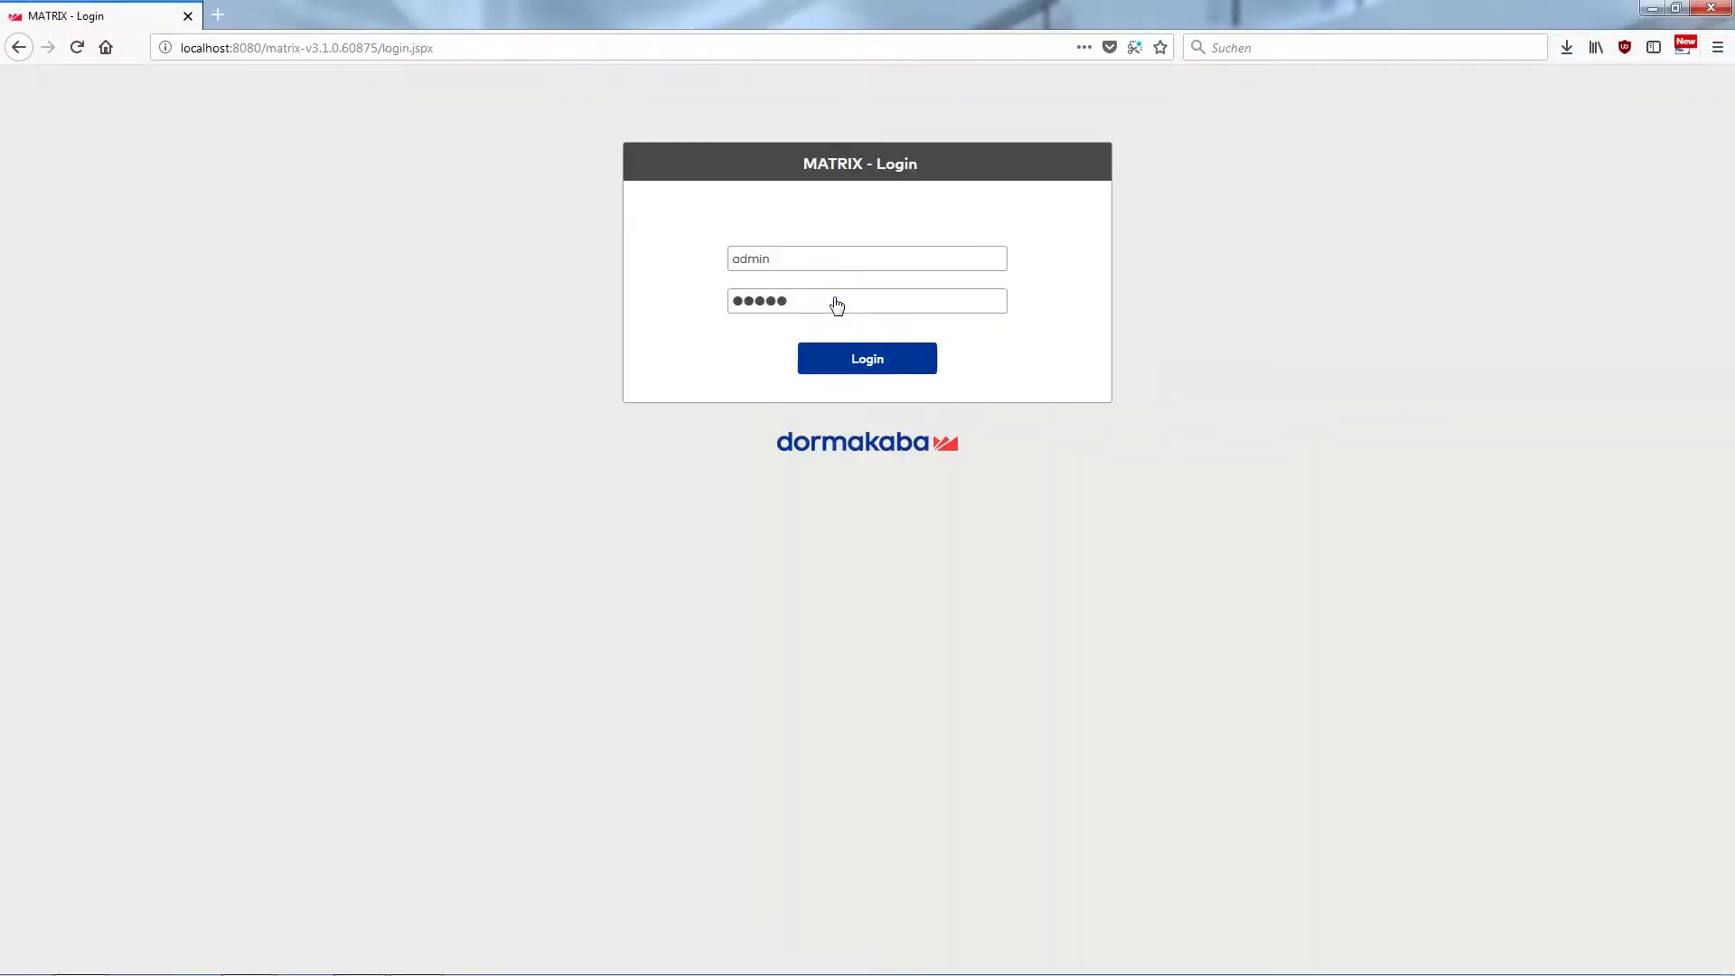
Log back in to MATRIX ONE and open the Devices tree
{"action": "left_click", "coordinate": [849, 362]}
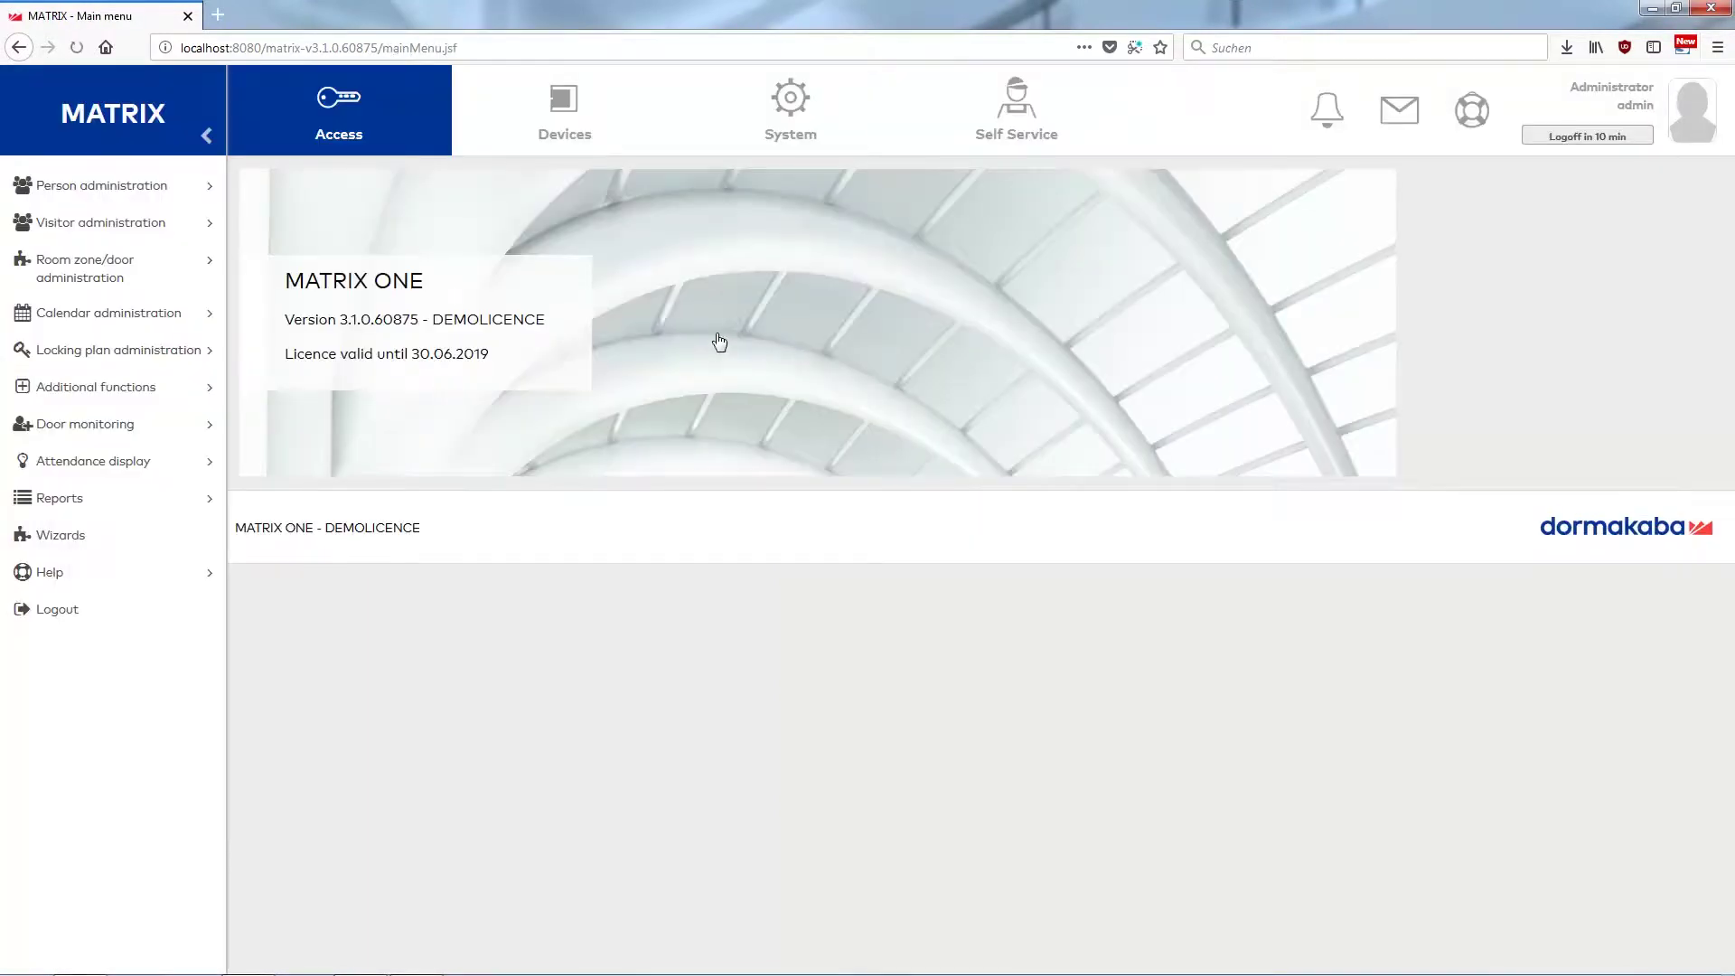
{"action": "left_click", "coordinate": [599, 133]}
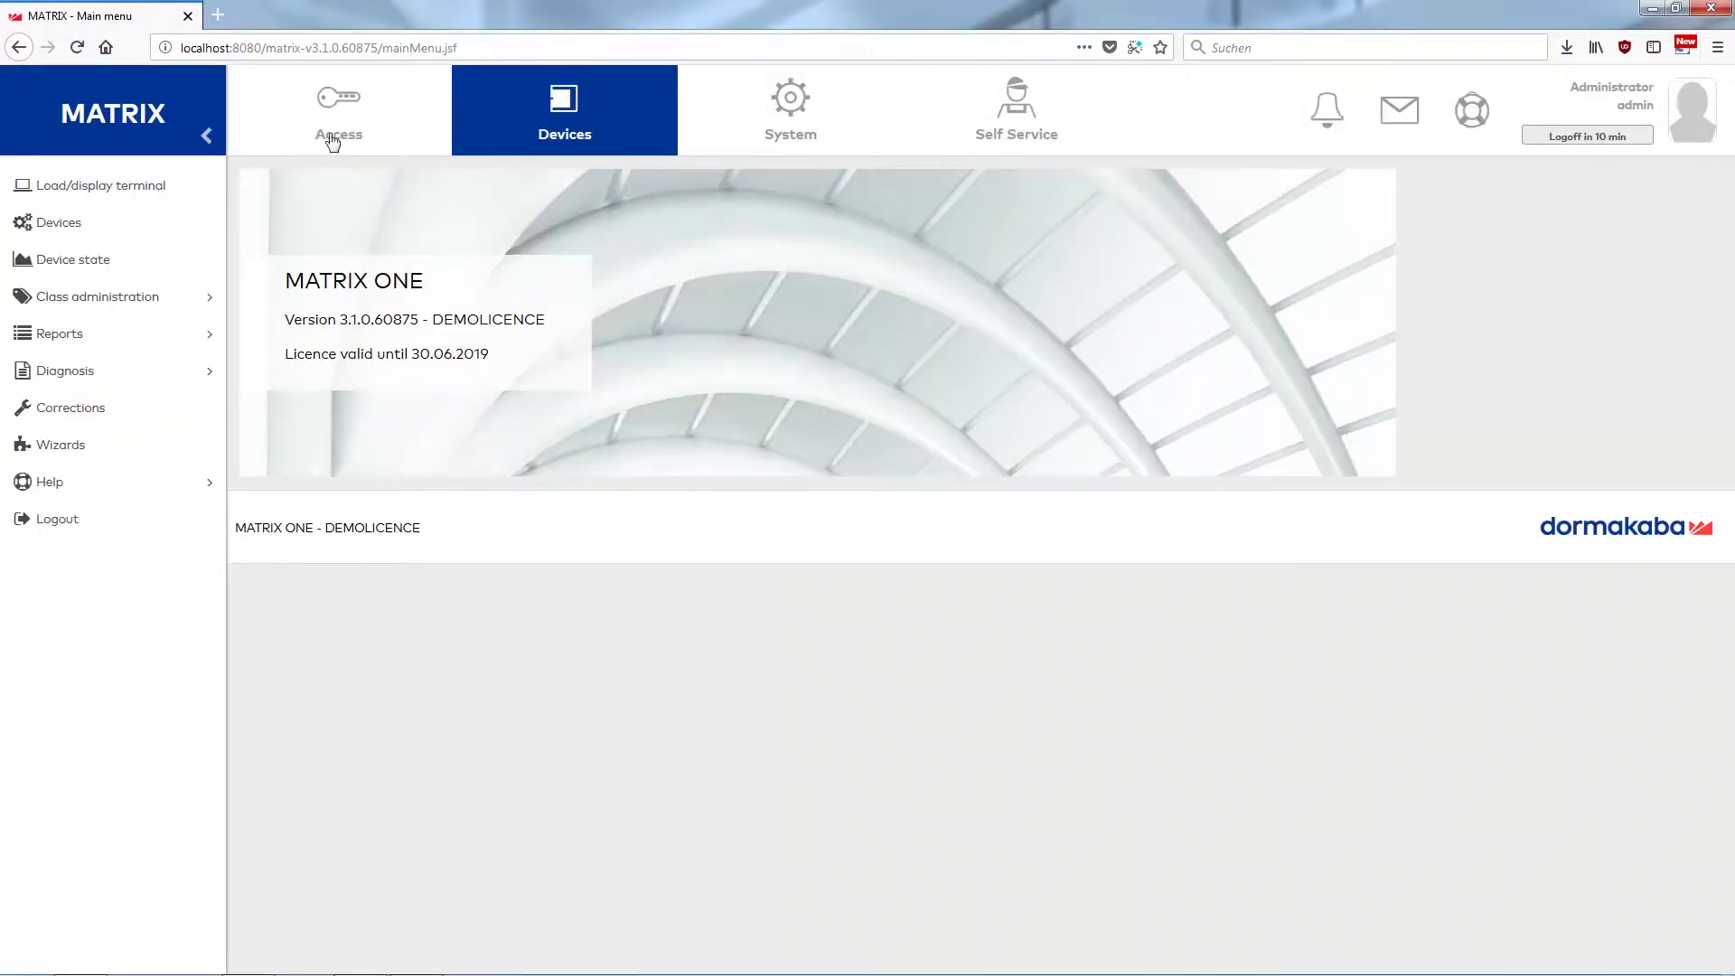
{"action": "left_click", "coordinate": [84, 235]}
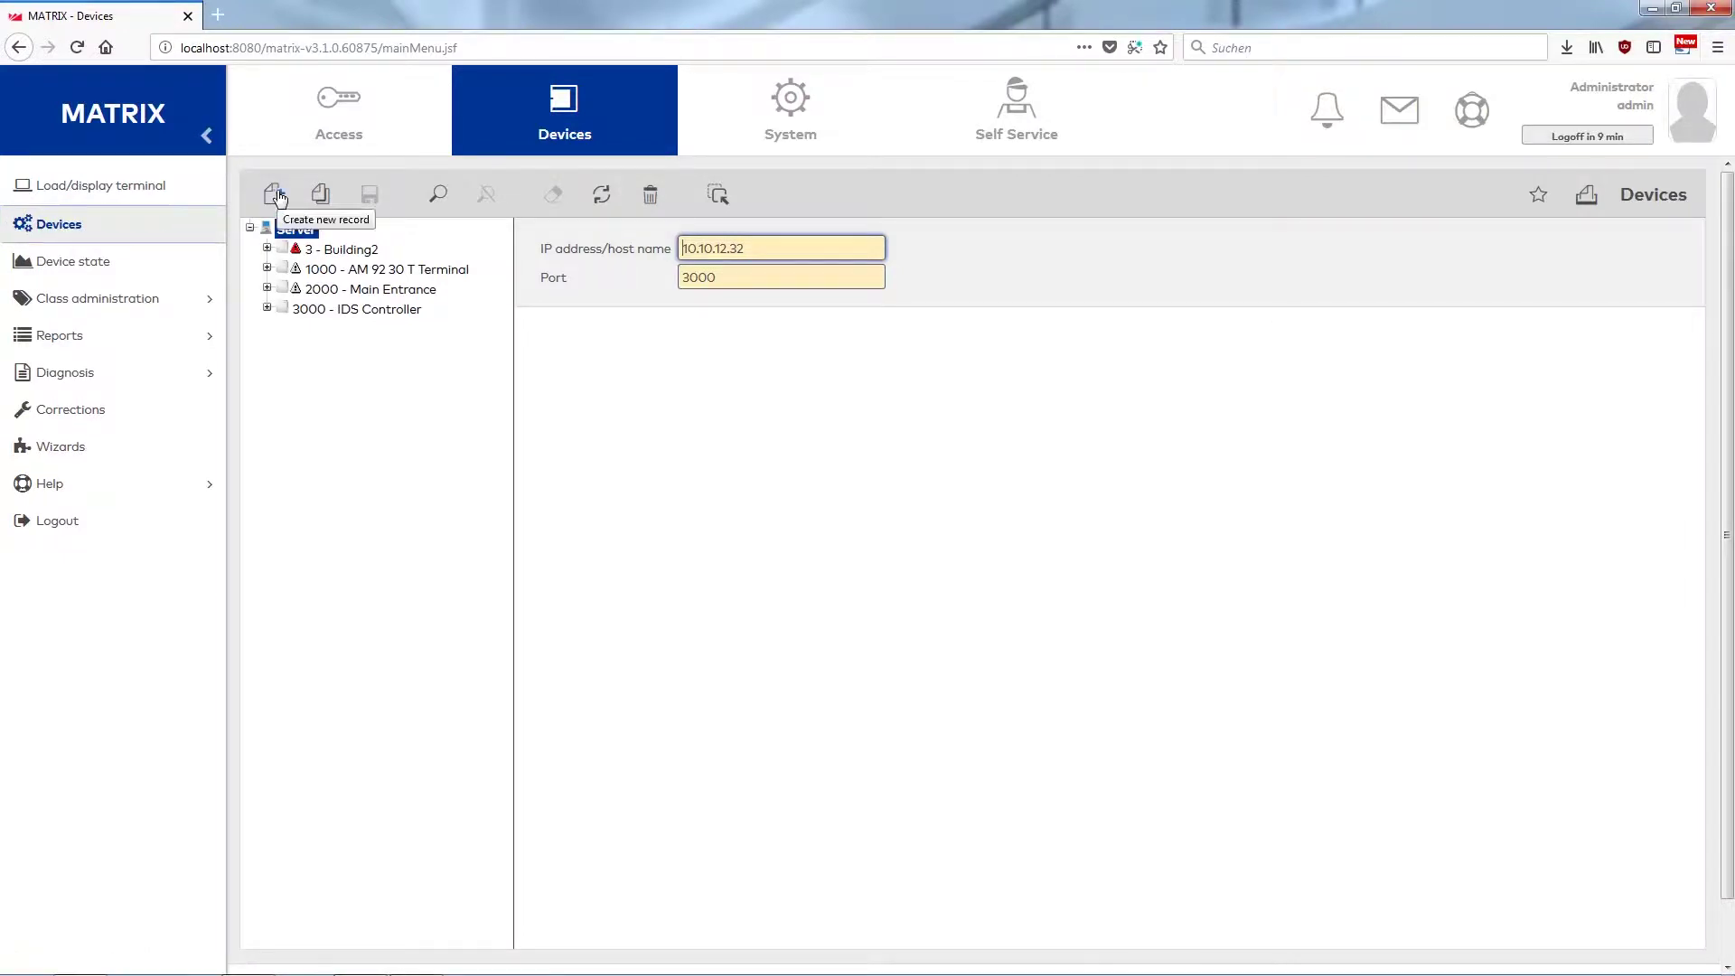
Create a new video camera device named IP-Camera and save it as 6 - IP-Camera
{"action": "left_click", "coordinate": [274, 194]}
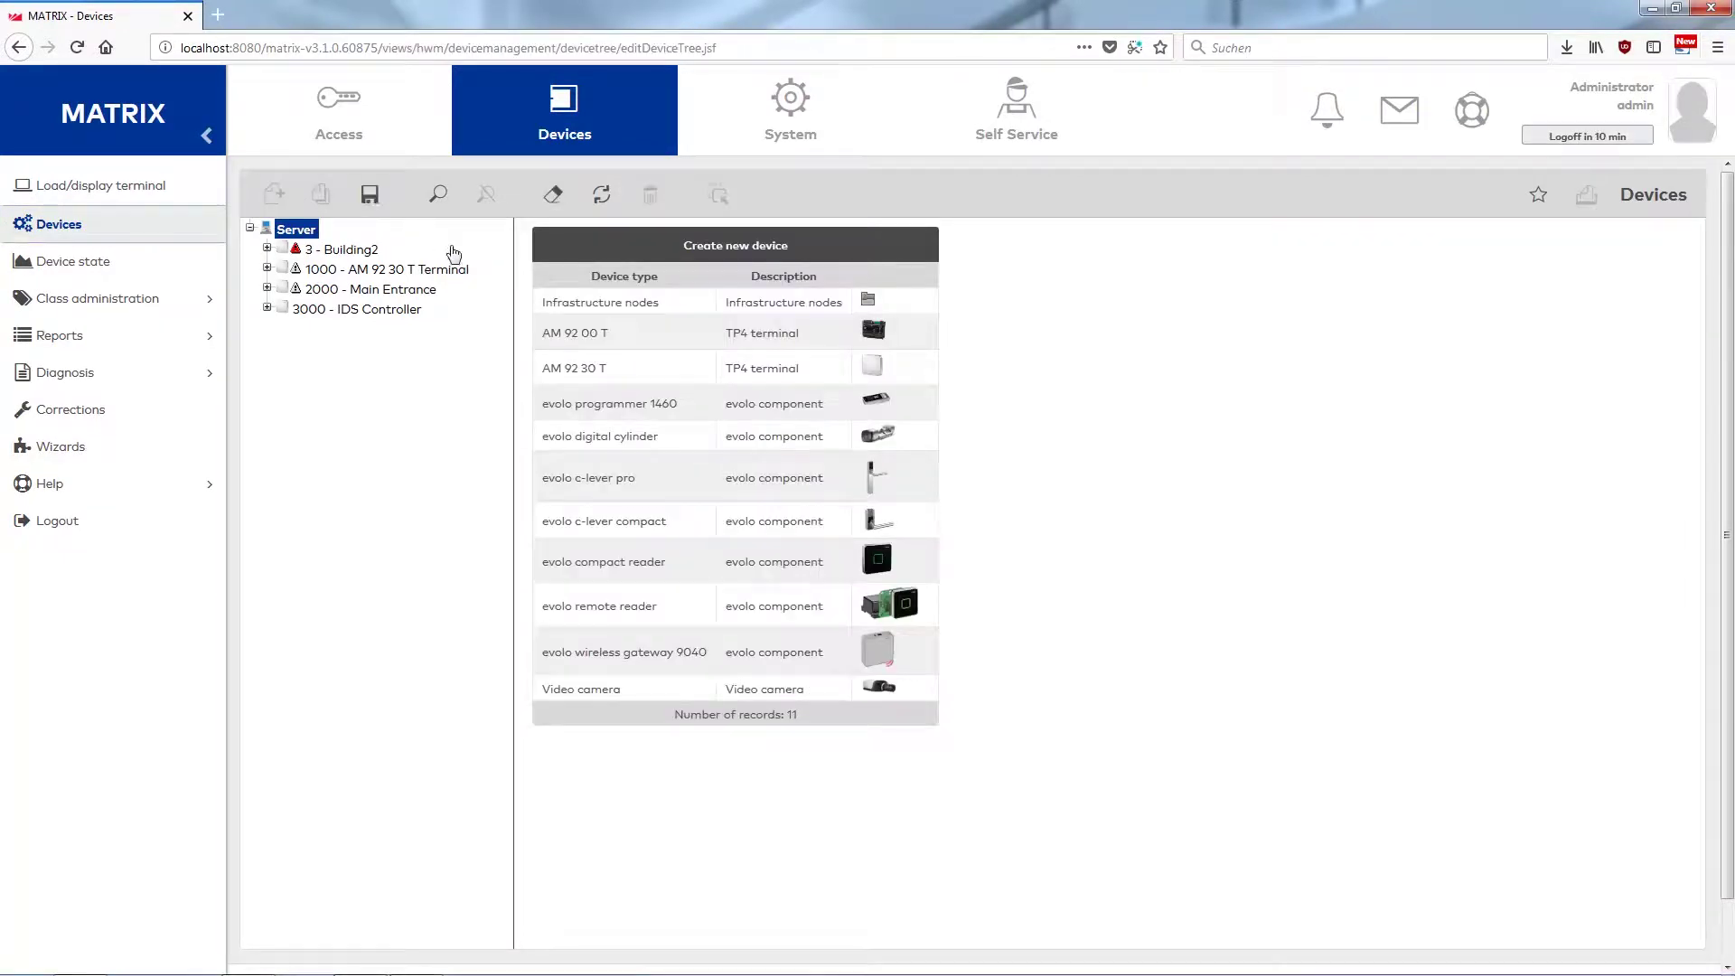
{"action": "left_click", "coordinate": [591, 691]}
{"action": "left_click", "coordinate": [635, 278]}
{"action": "type", "text": "IP-Camera"}
{"action": "left_click", "coordinate": [624, 308]}
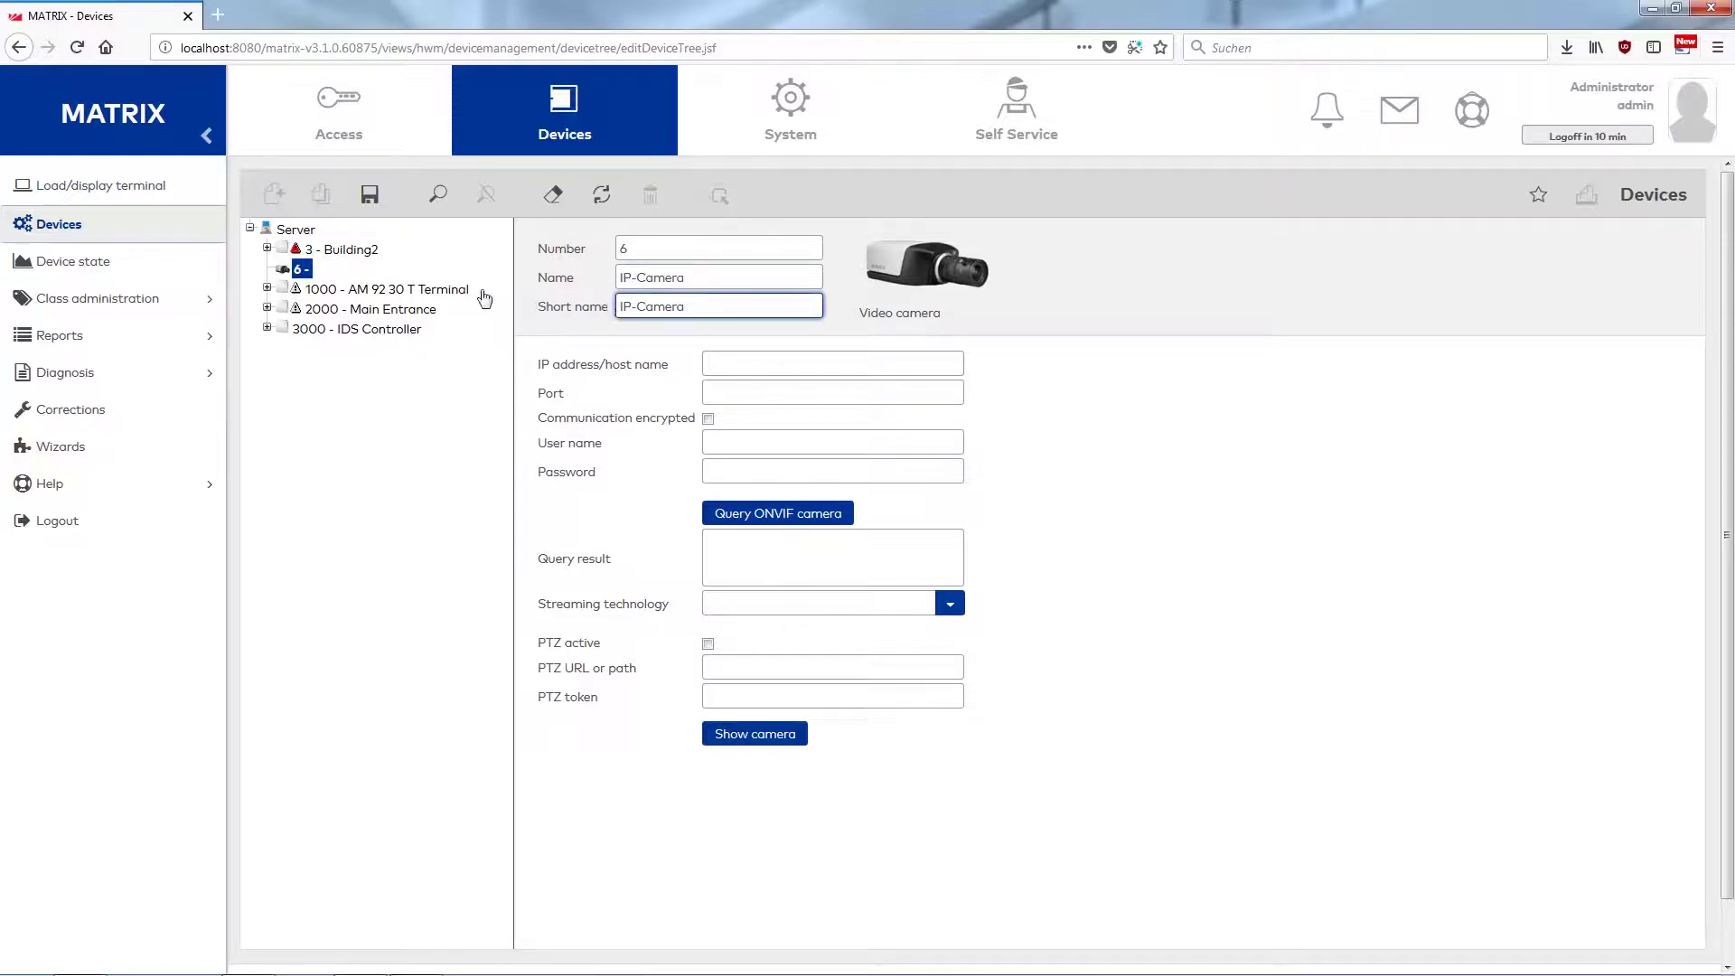
{"action": "left_click", "coordinate": [372, 200]}
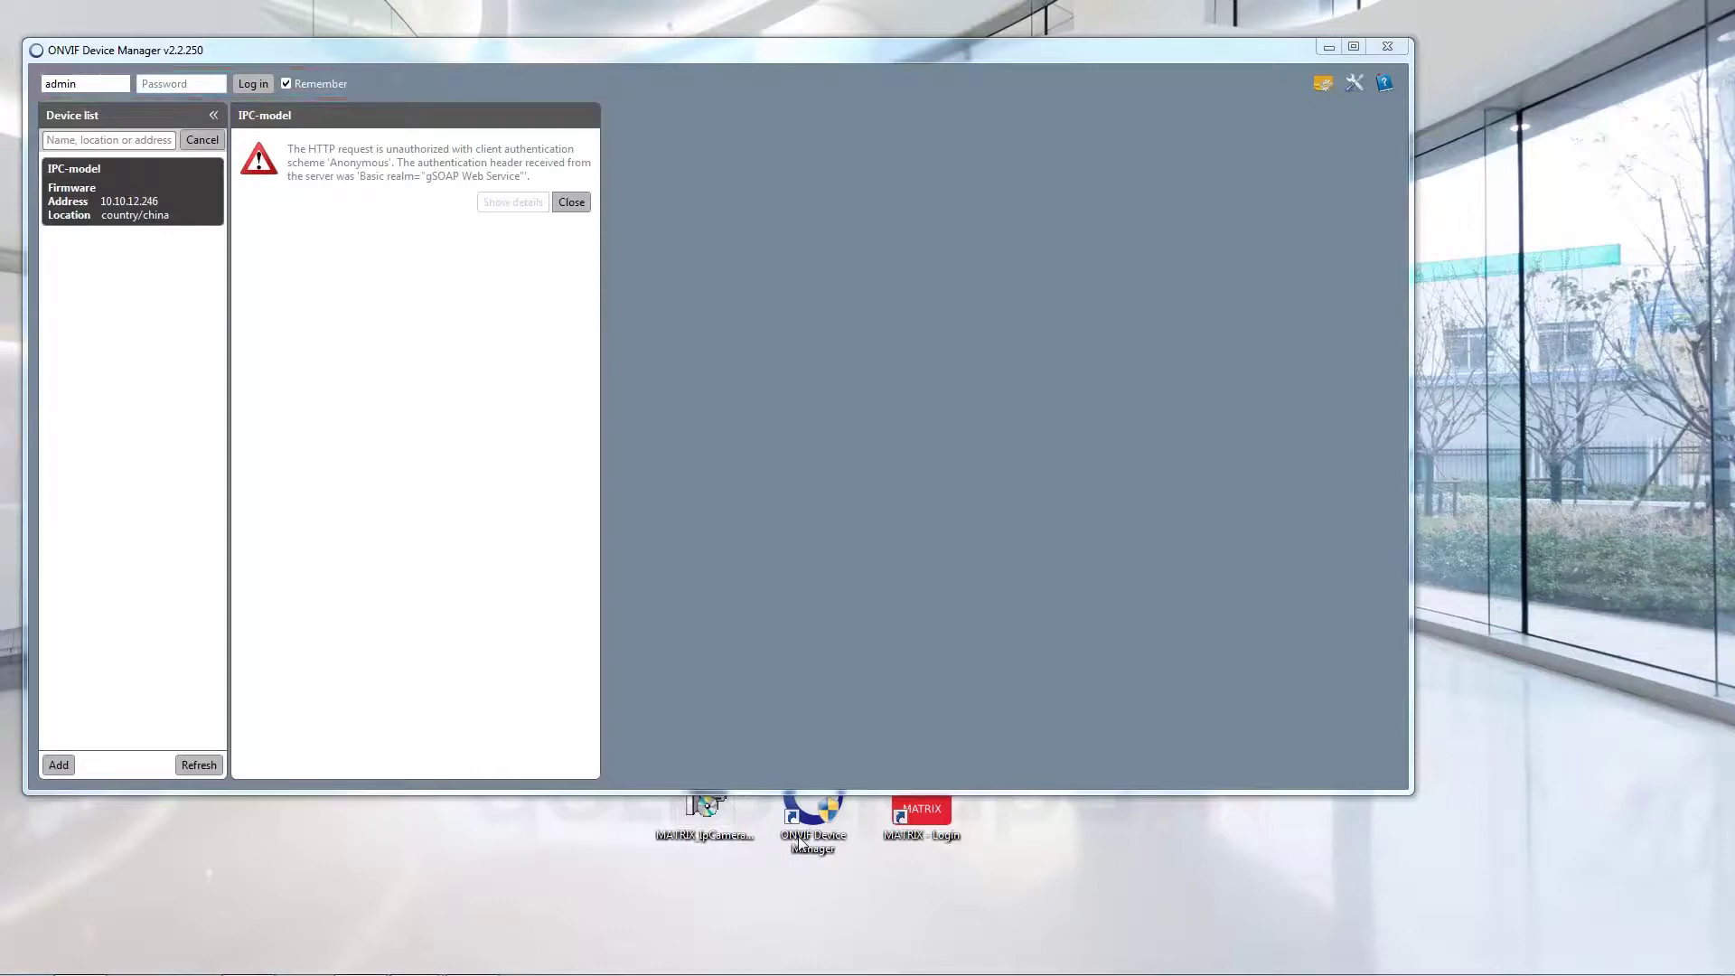
Log in to ONVIF Device Manager and view the IPC-model camera's time settings at 10.10.12.246
{"action": "left_click", "coordinate": [253, 84]}
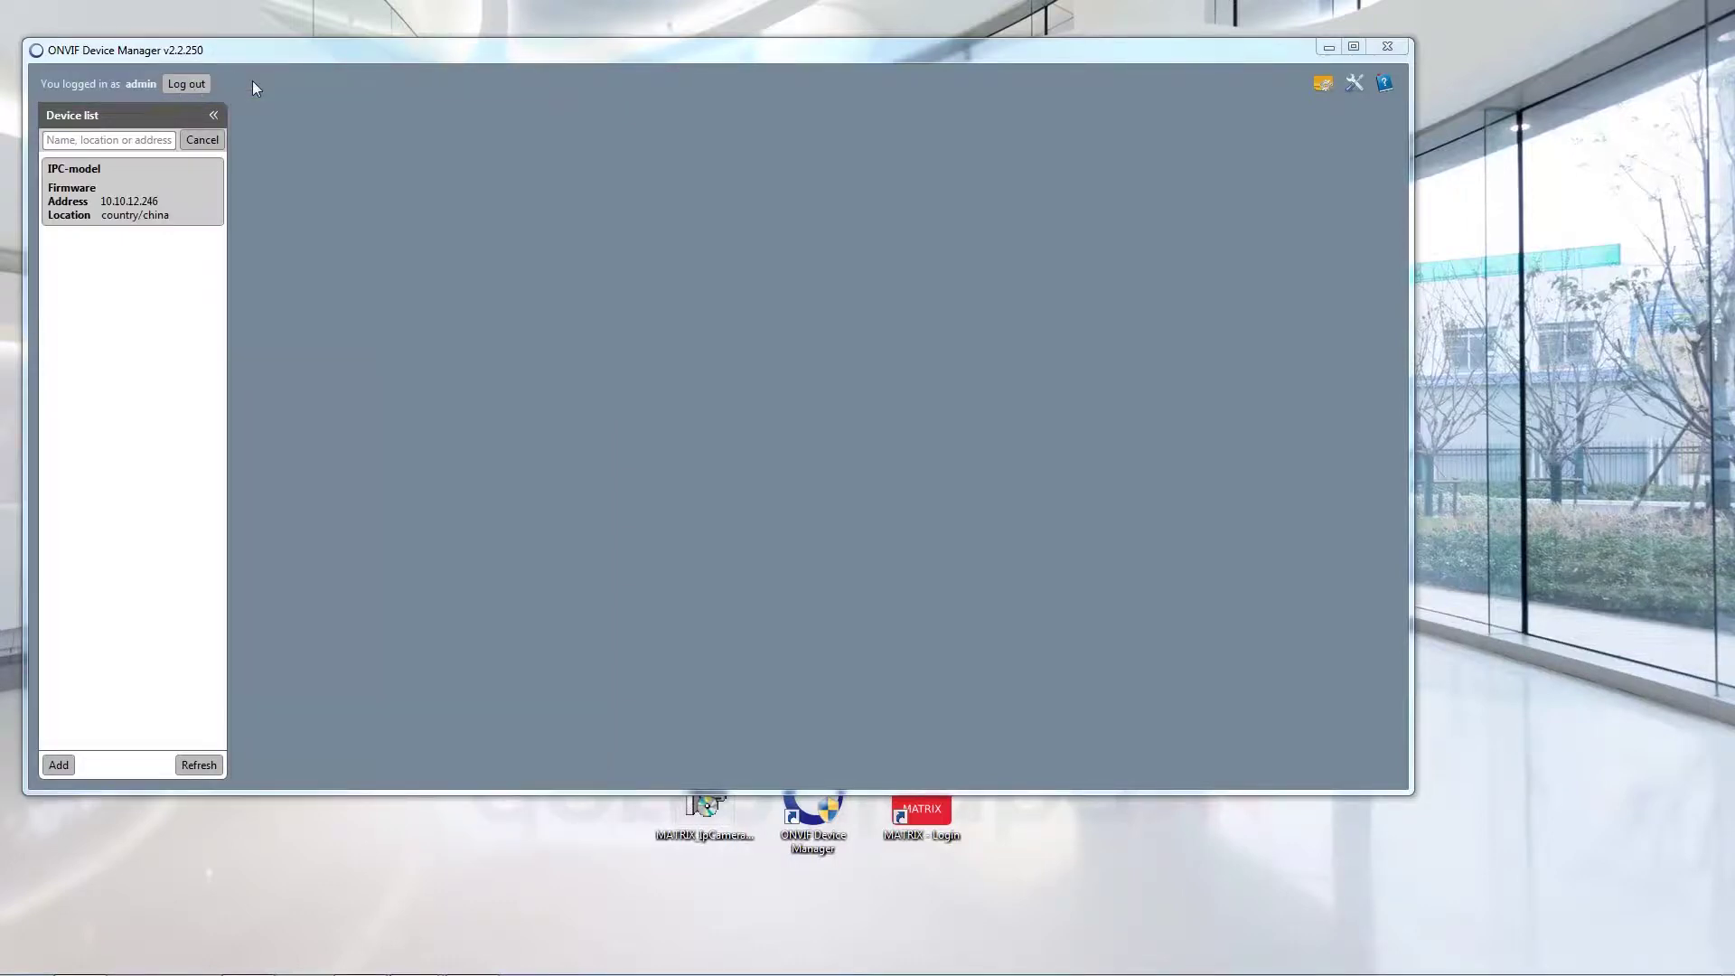
{"action": "left_click", "coordinate": [188, 188]}
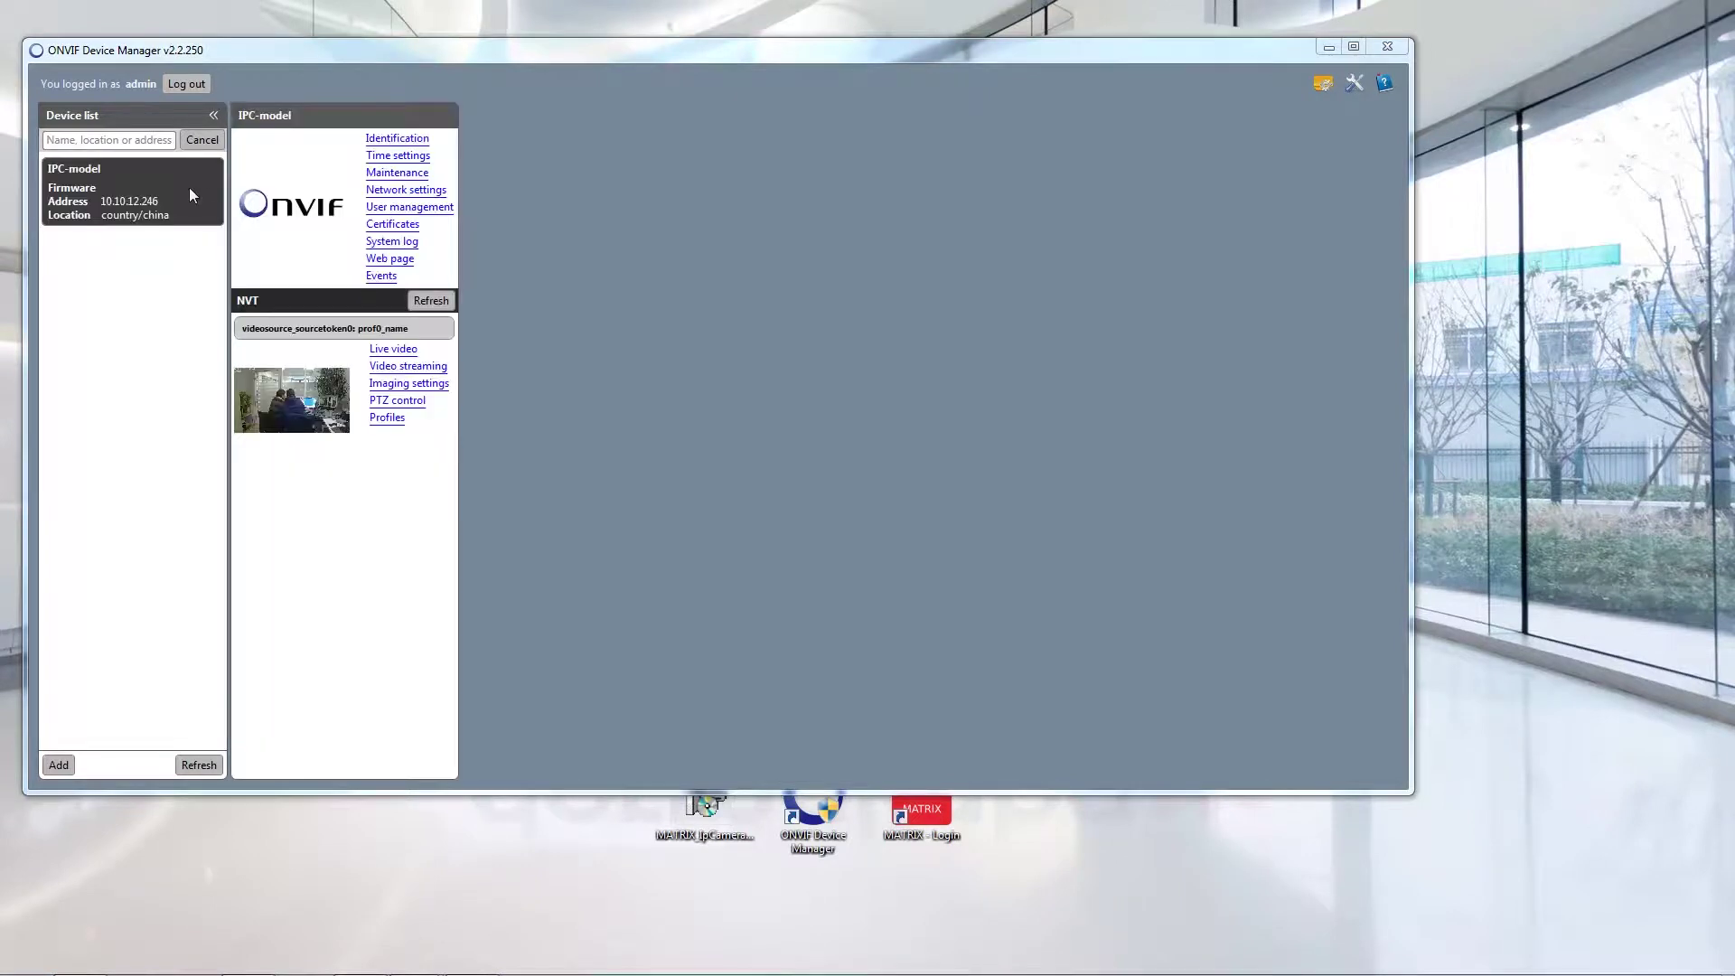
{"action": "left_click", "coordinate": [415, 157]}
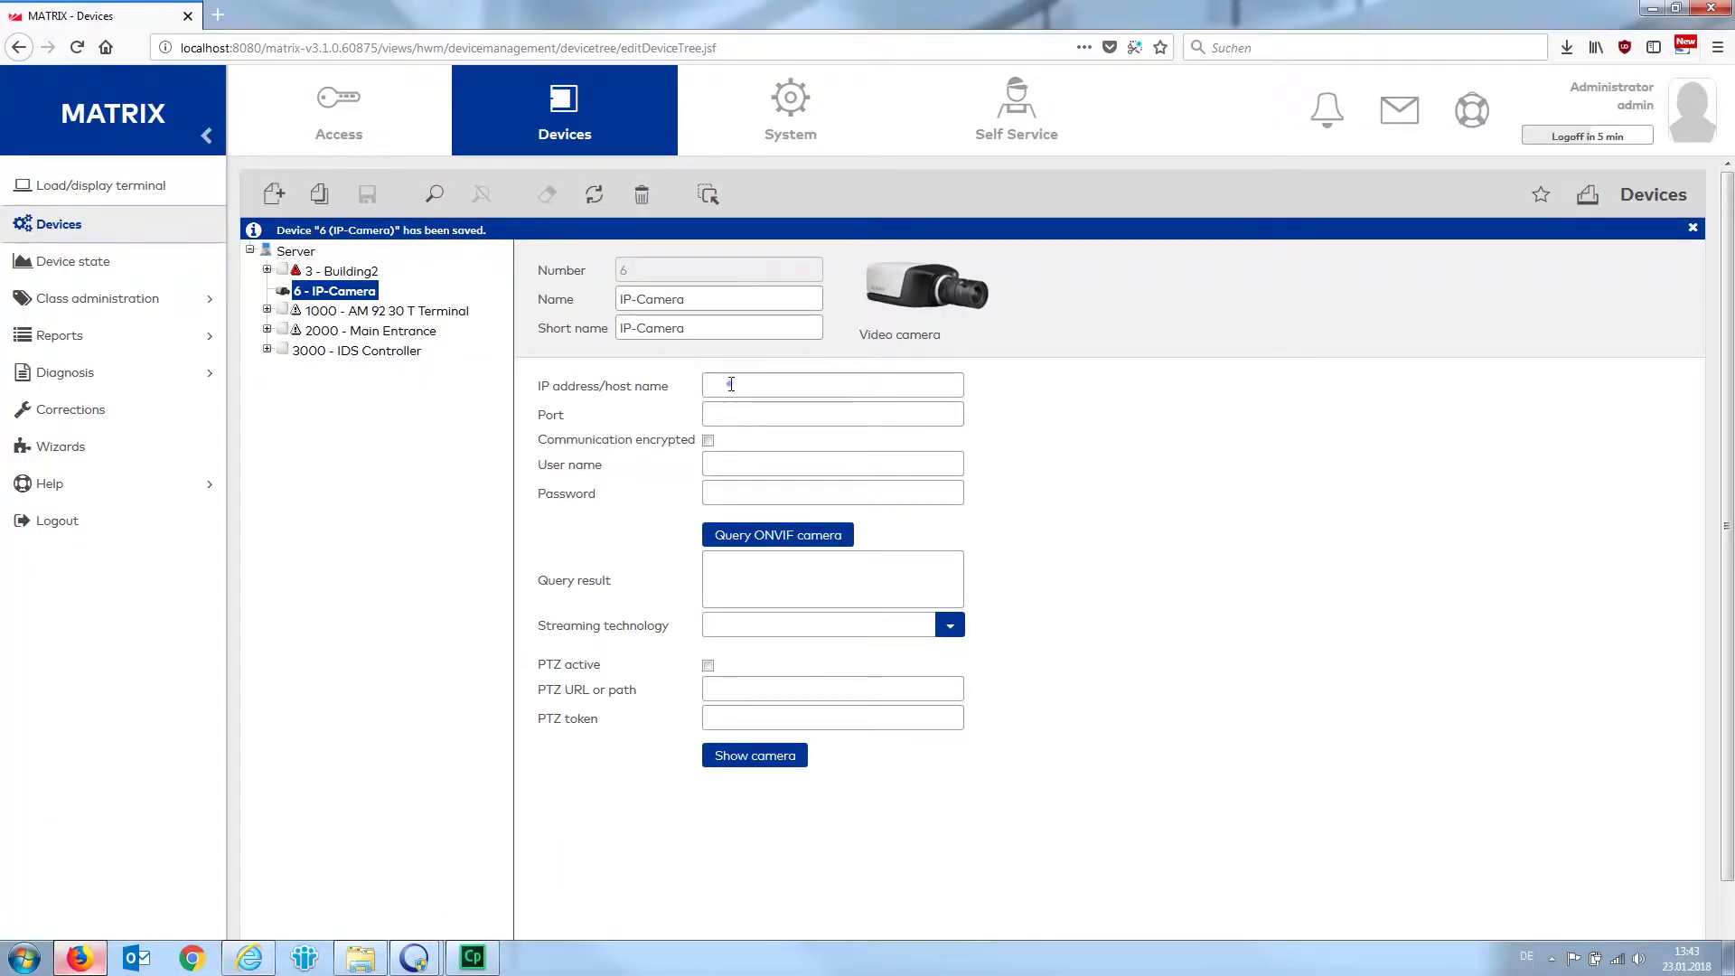
Enter IP address 10.10.12.246, port 888 and the camera's login user name for IP-Camera
{"action": "left_click", "coordinate": [731, 384]}
{"action": "type", "text": "10.10.12.246"}
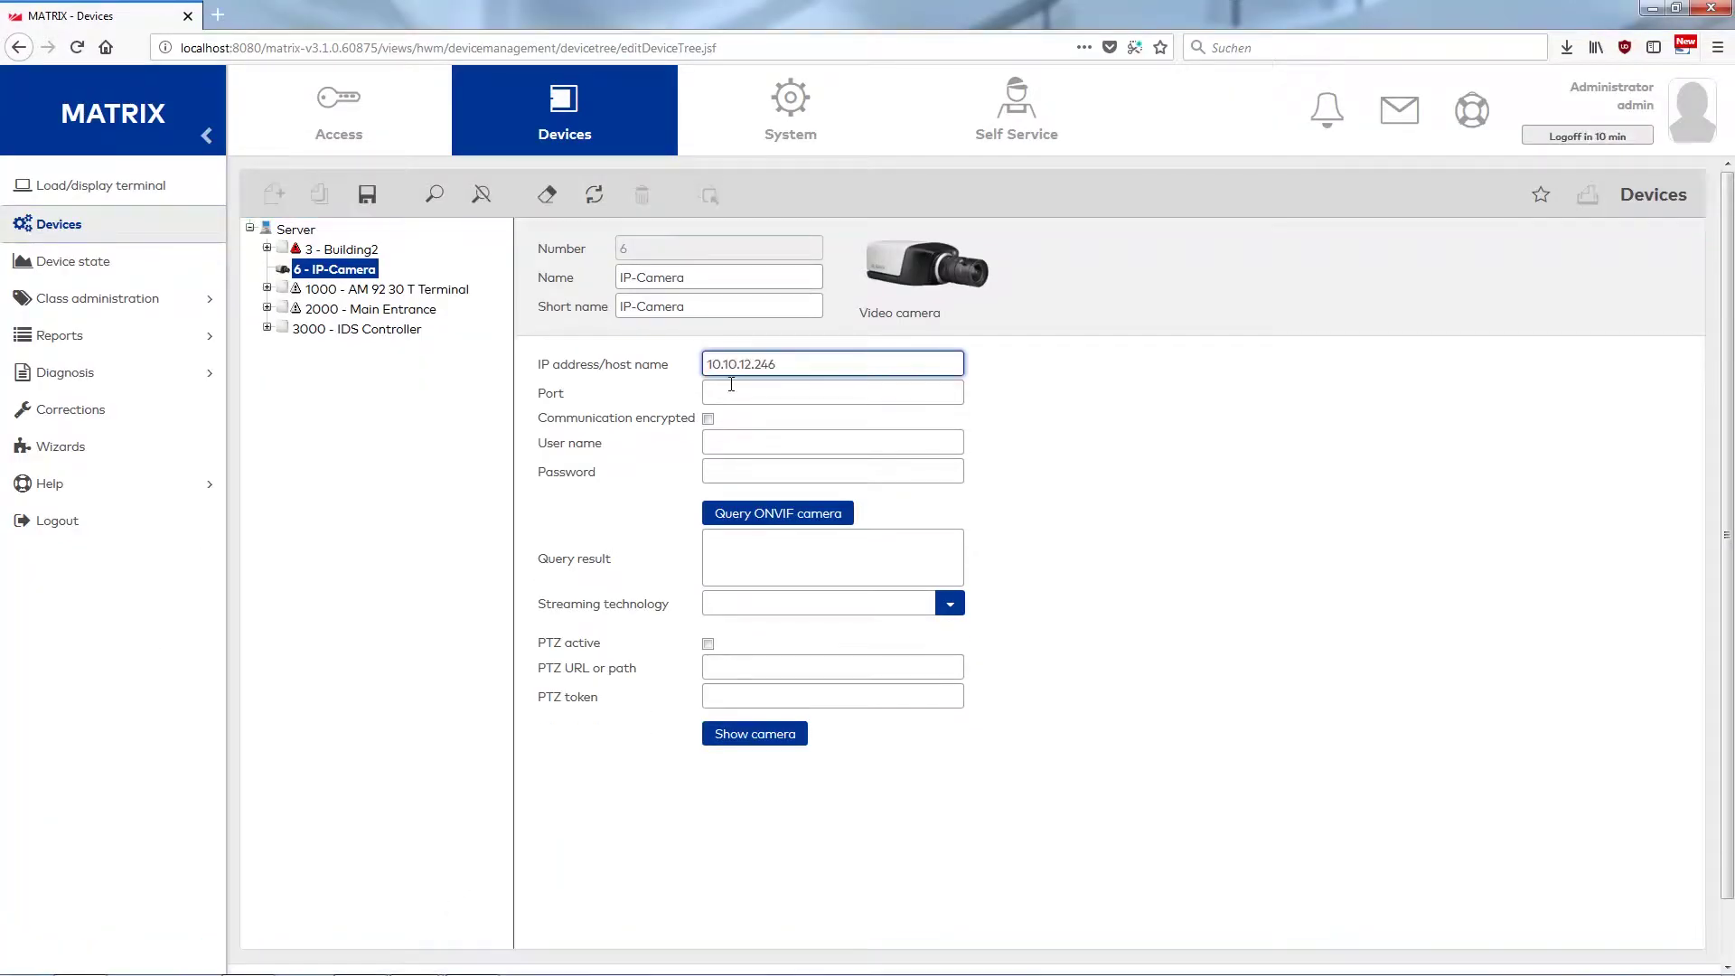
{"action": "left_click", "coordinate": [747, 396]}
{"action": "type", "text": "888"}
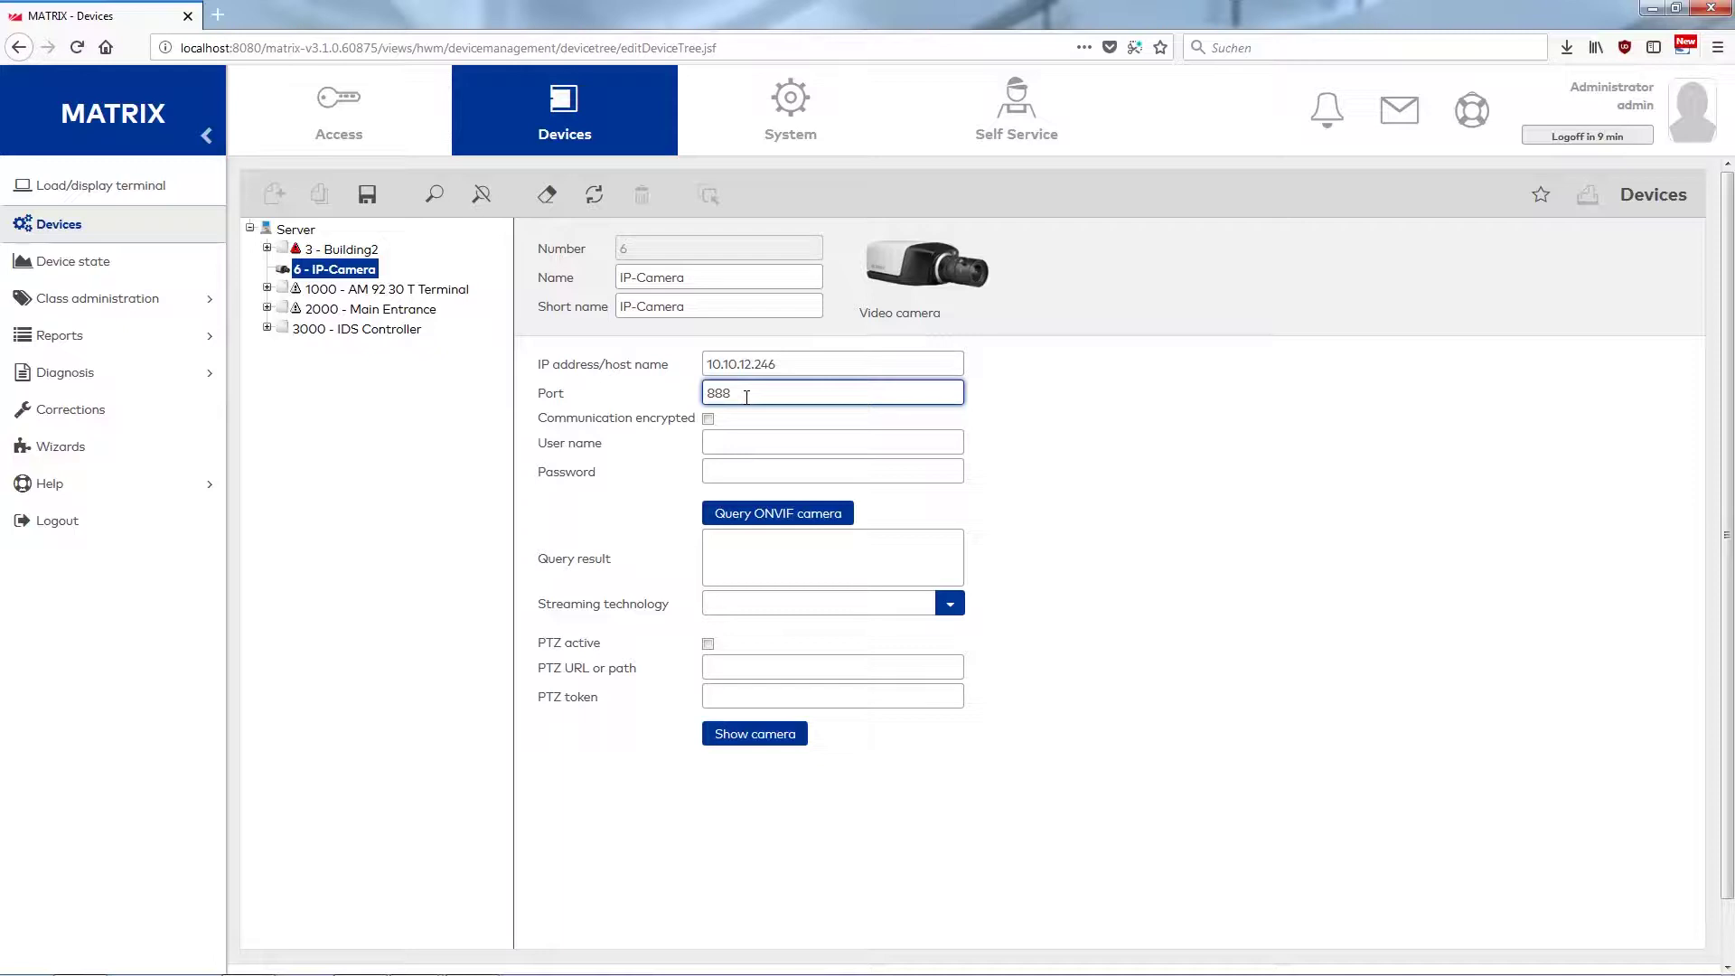
{"action": "left_click", "coordinate": [723, 444]}
{"action": "type", "text": "admin"}
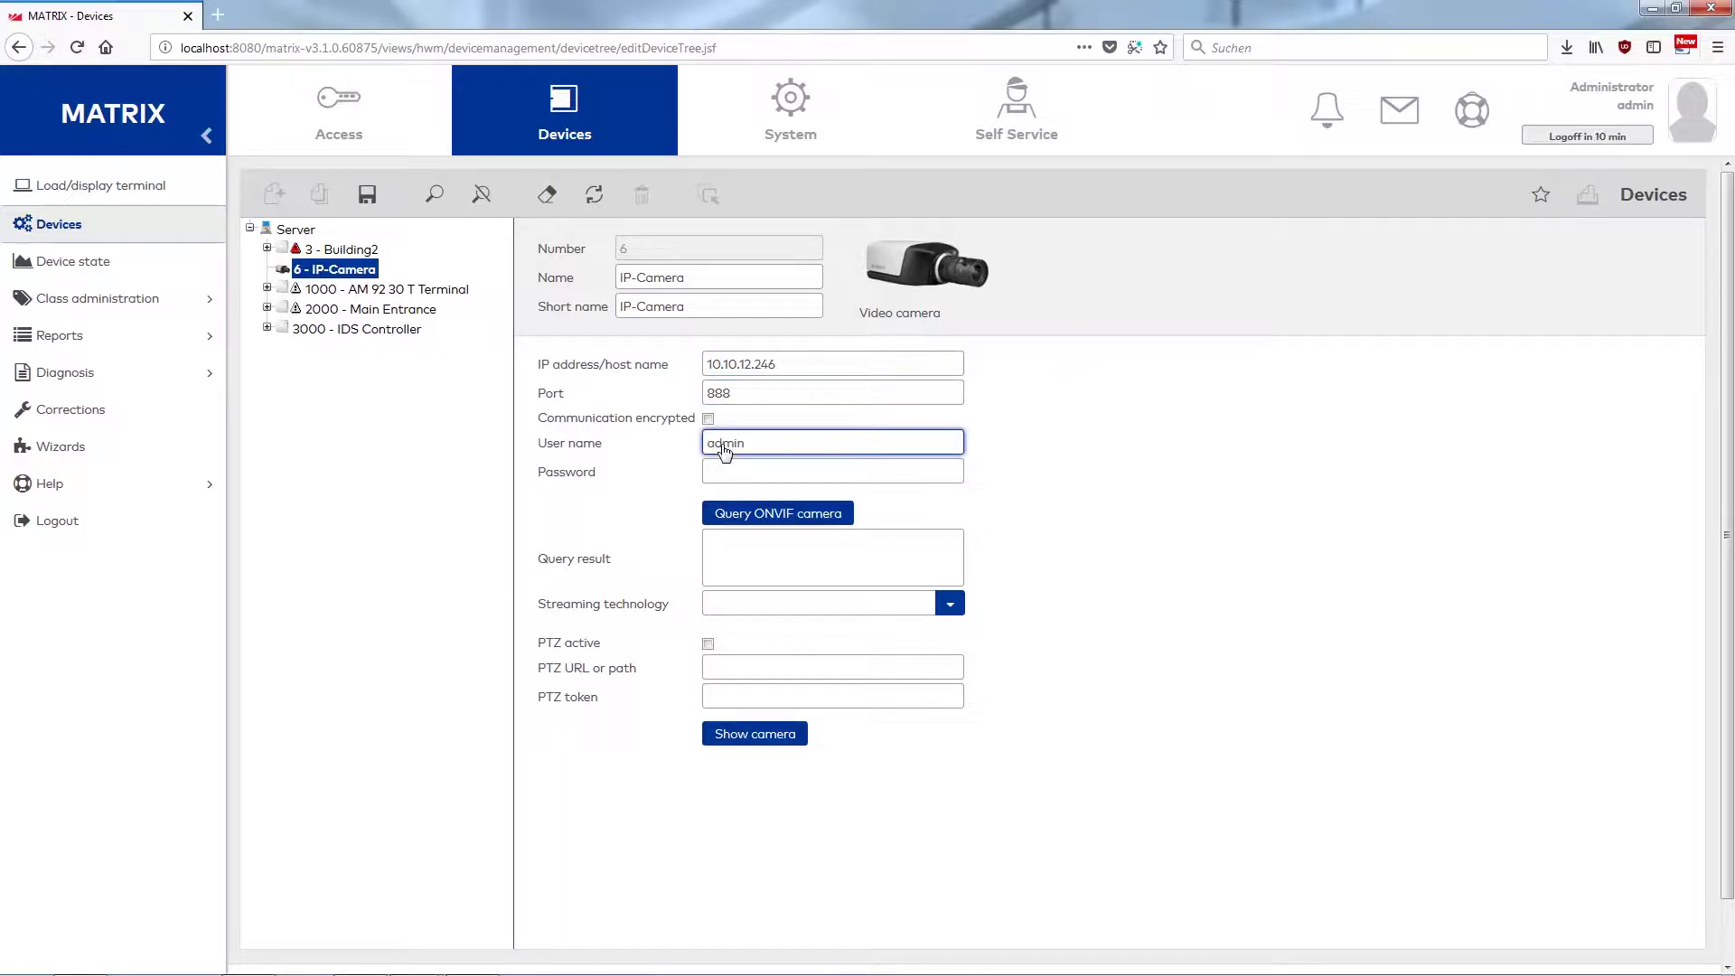
Save the connection, then stream JPEG snapshots from the copied snapshot URL at 300 per minute with PTZ active
{"action": "left_click", "coordinate": [365, 196]}
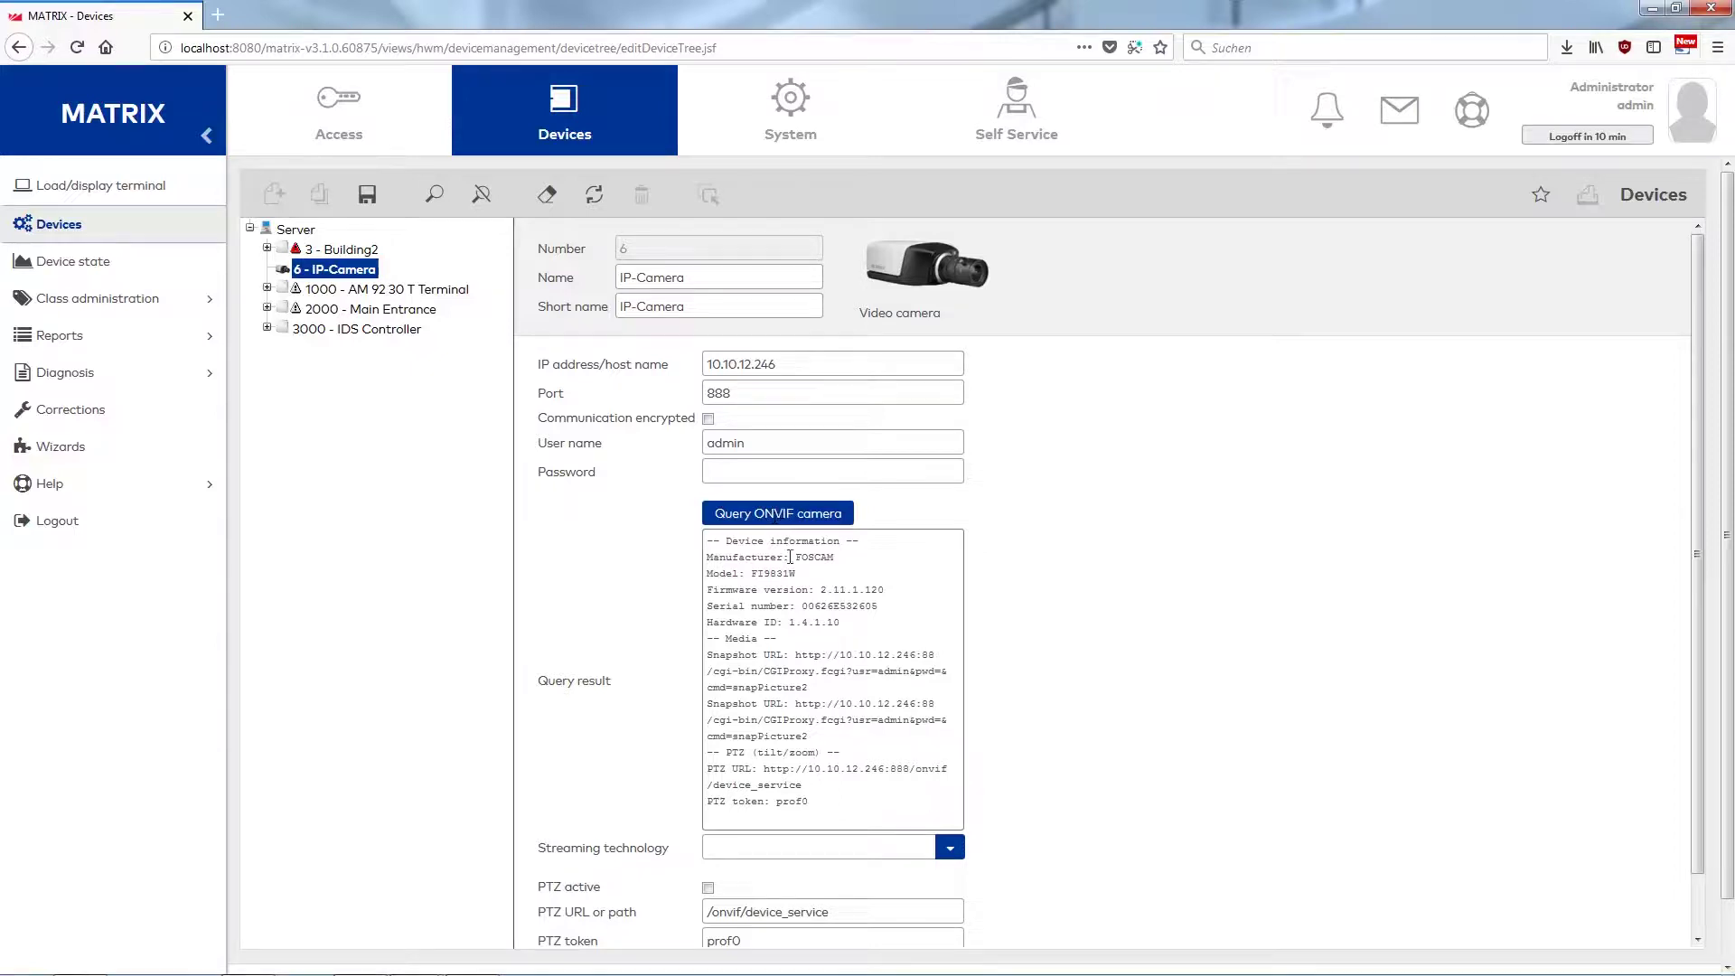
{"action": "mouse_move", "coordinate": [795, 655]}
{"action": "left_mouse_down"}
{"action": "mouse_move", "coordinate": [833, 660]}
{"action": "mouse_move", "coordinate": [831, 692]}
{"action": "left_mouse_up"}
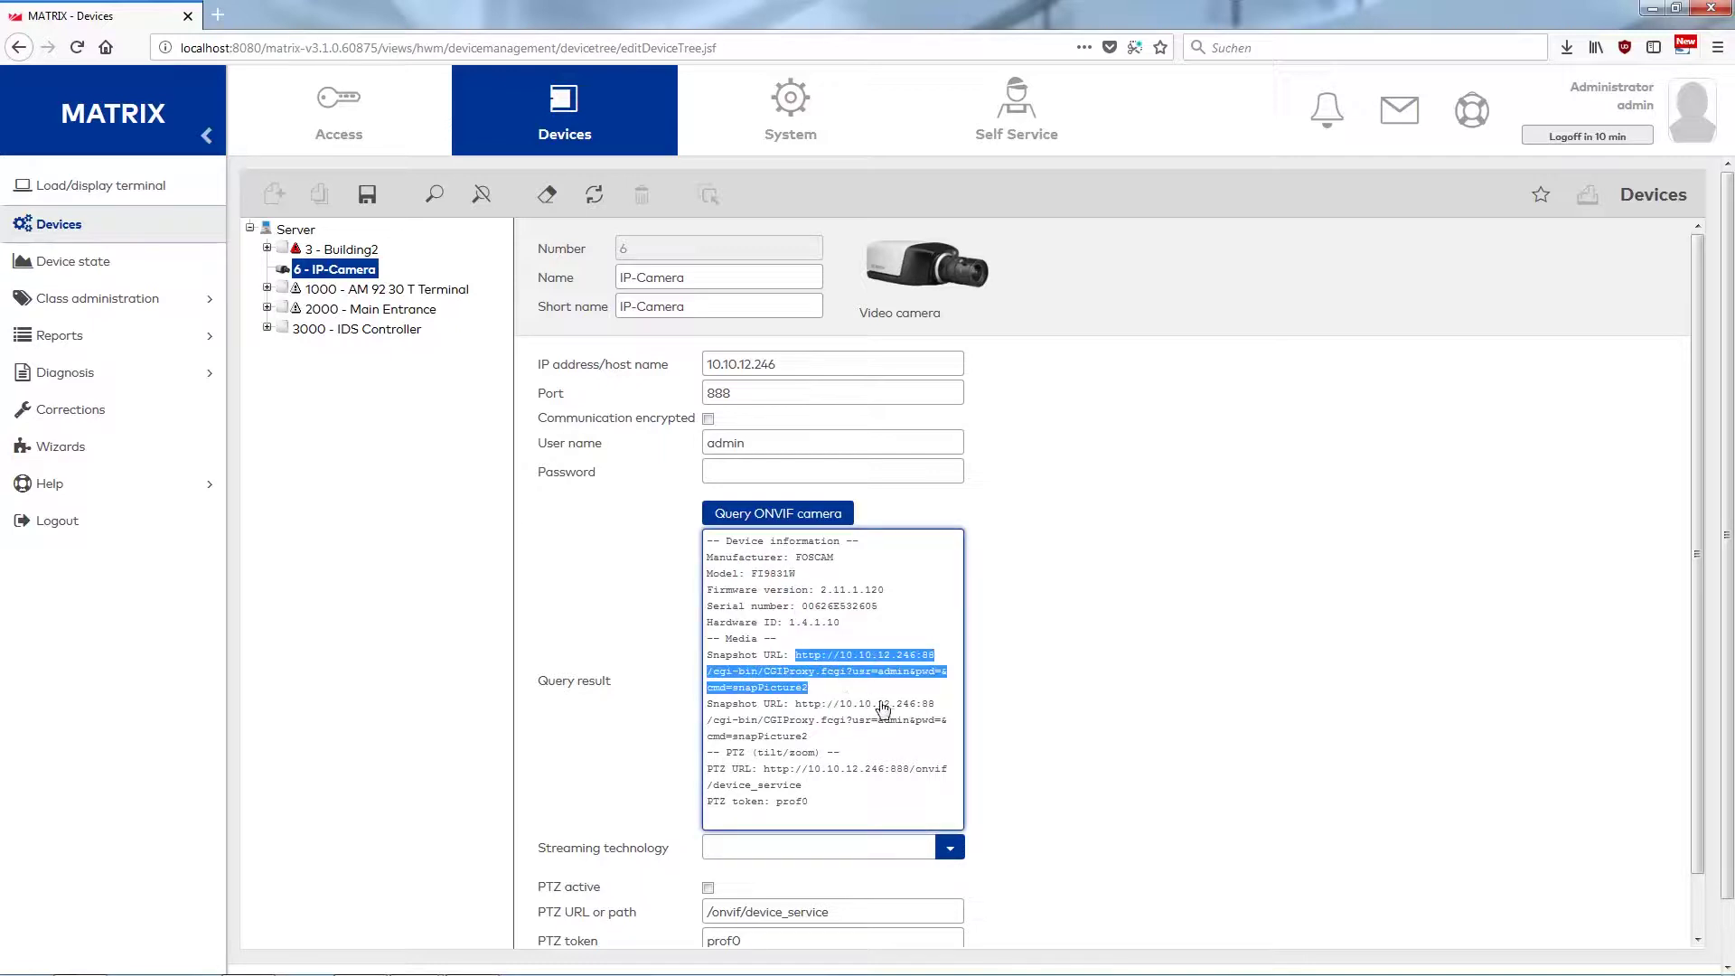
{"action": "left_click", "coordinate": [951, 854]}
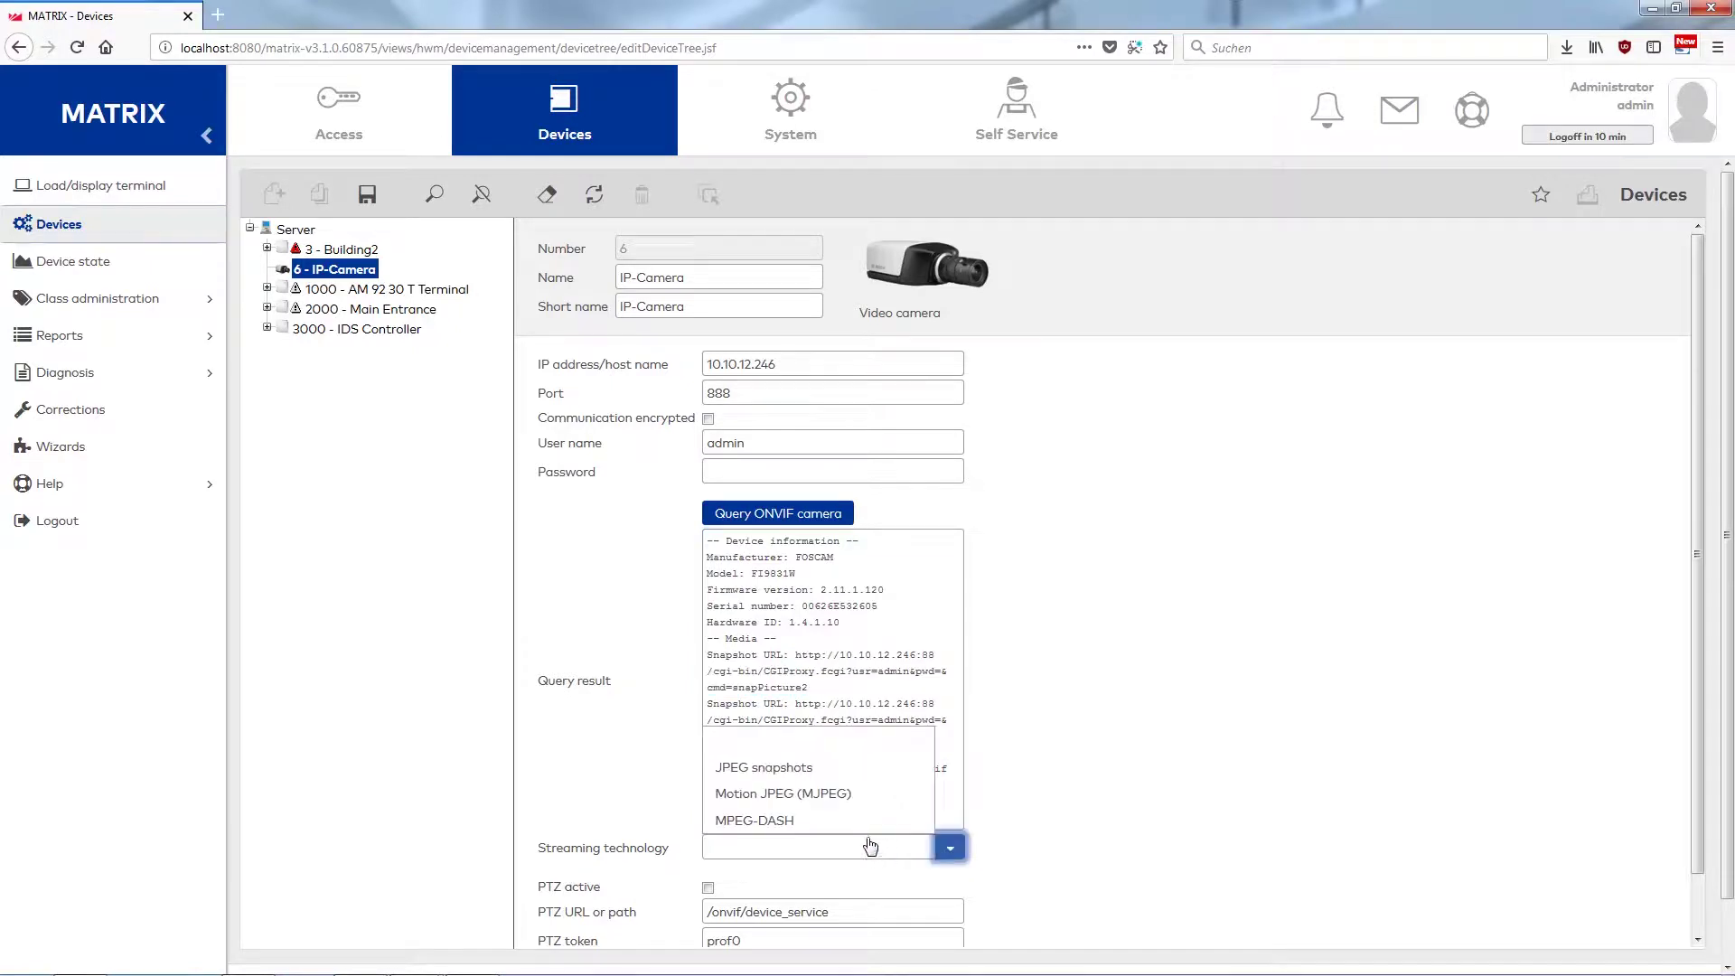
{"action": "left_click", "coordinate": [806, 770]}
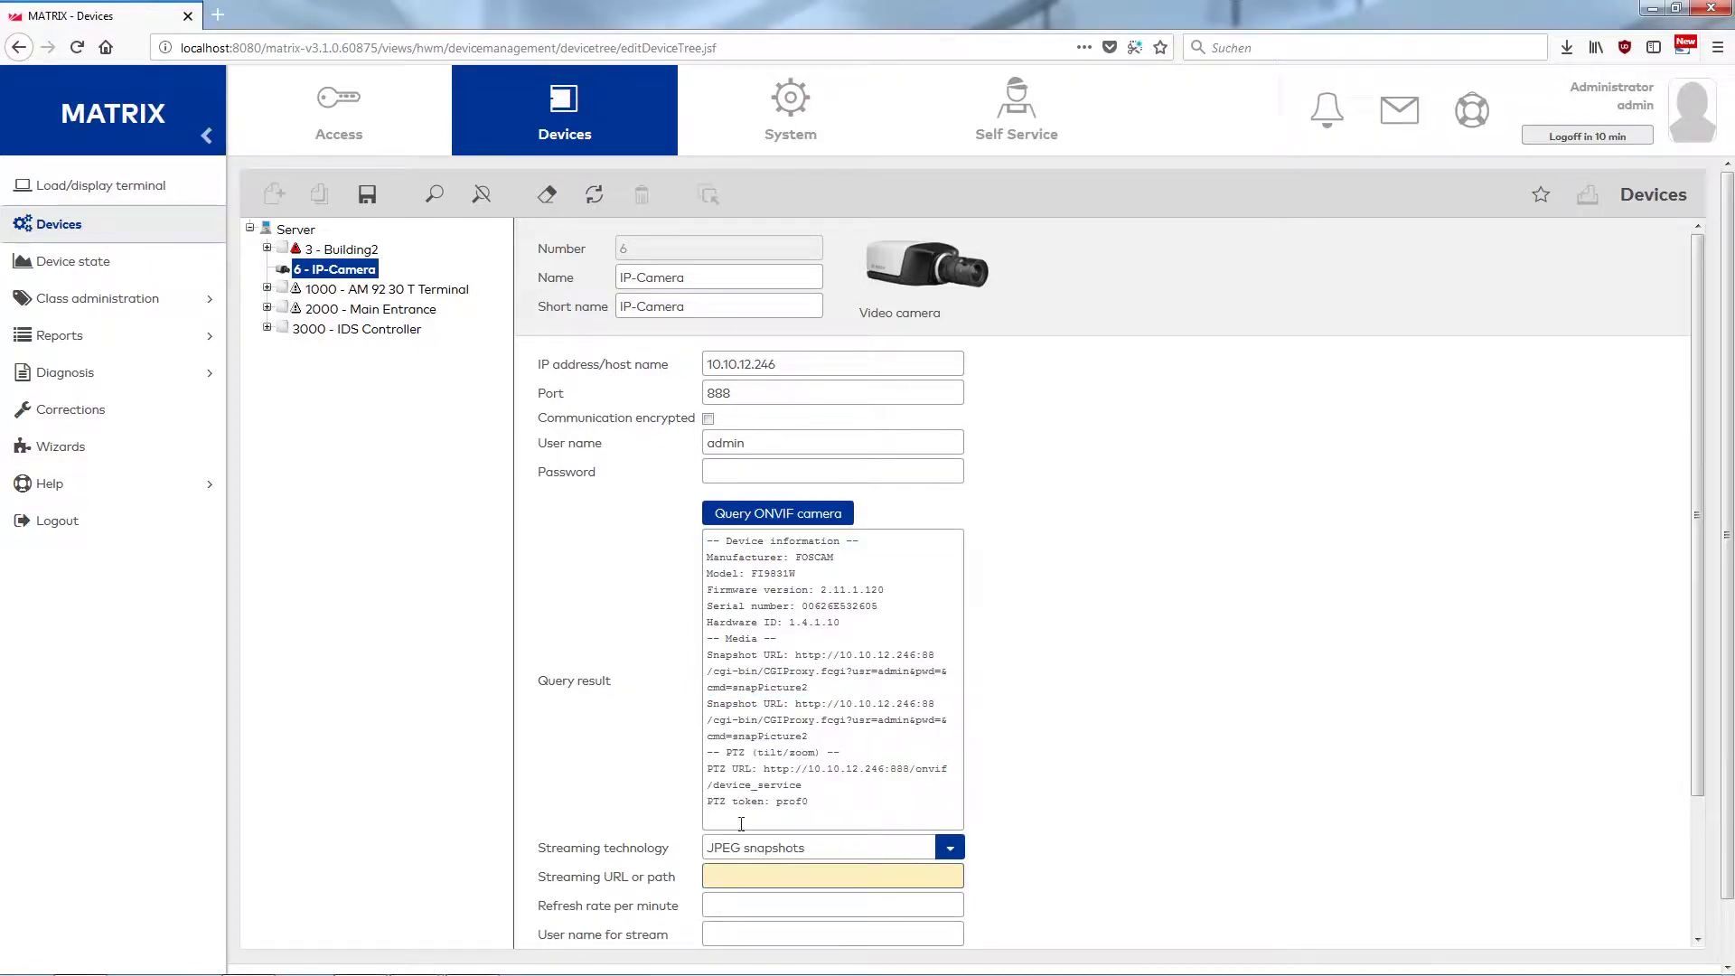
{"action": "key", "text": "ctrl+v"}
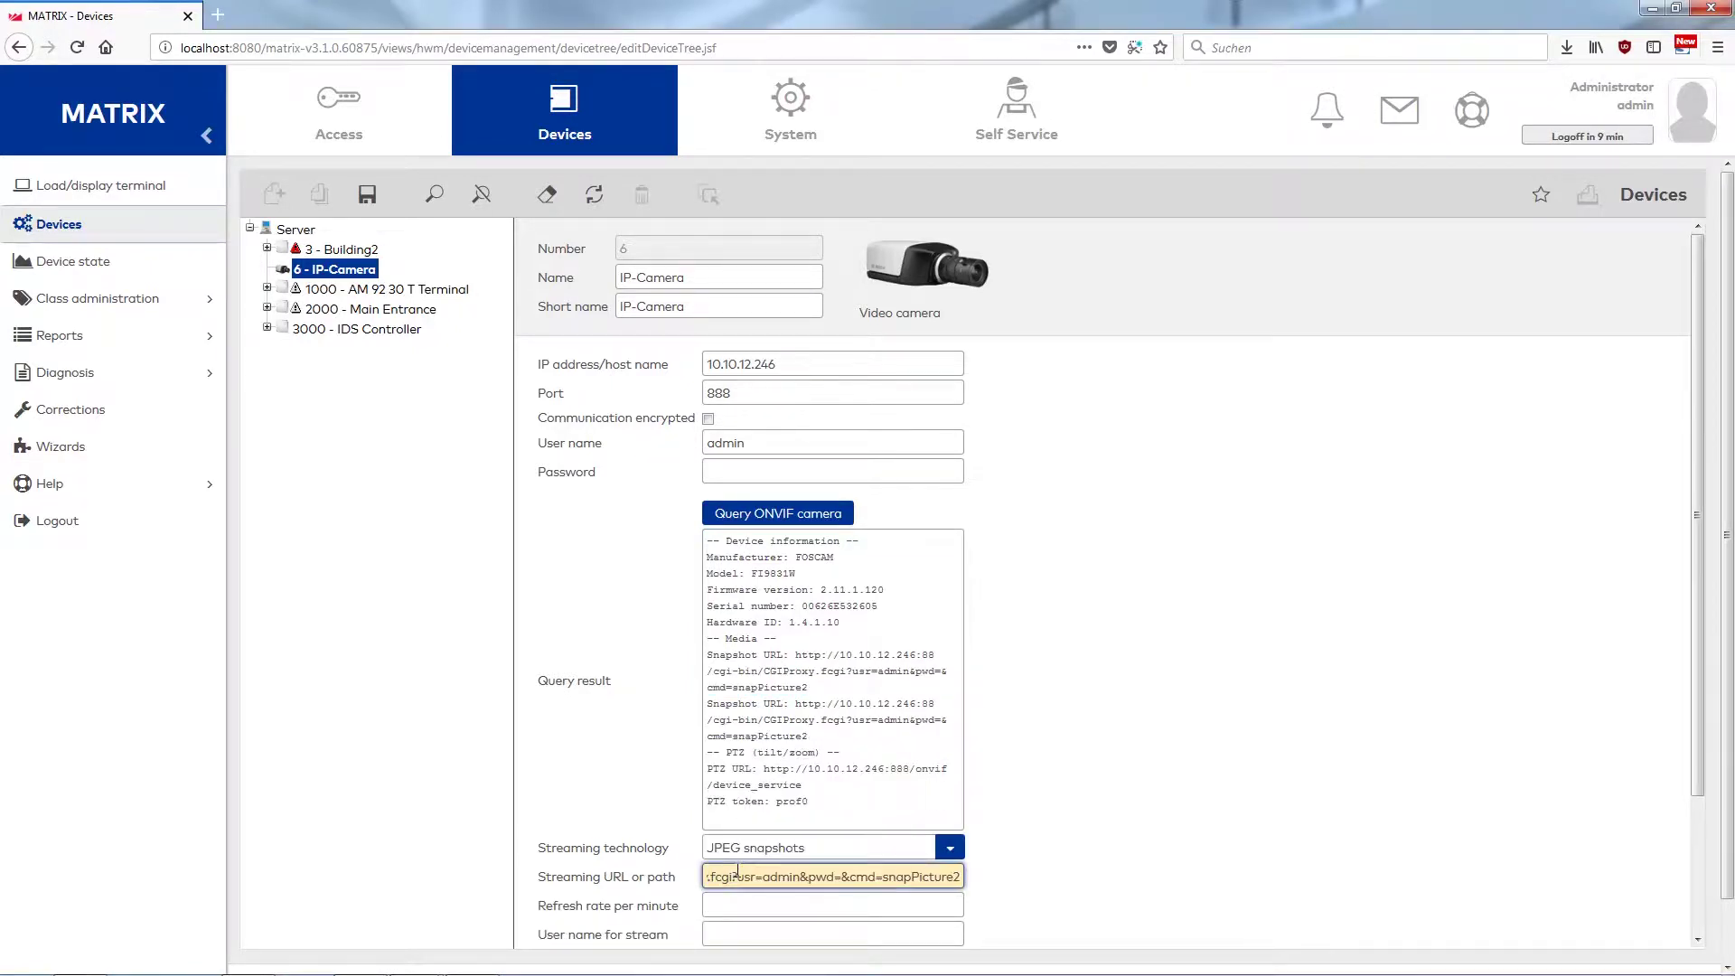
{"action": "scroll", "coordinate": [737, 870], "scroll_direction": "down", "scroll_amount": 3}
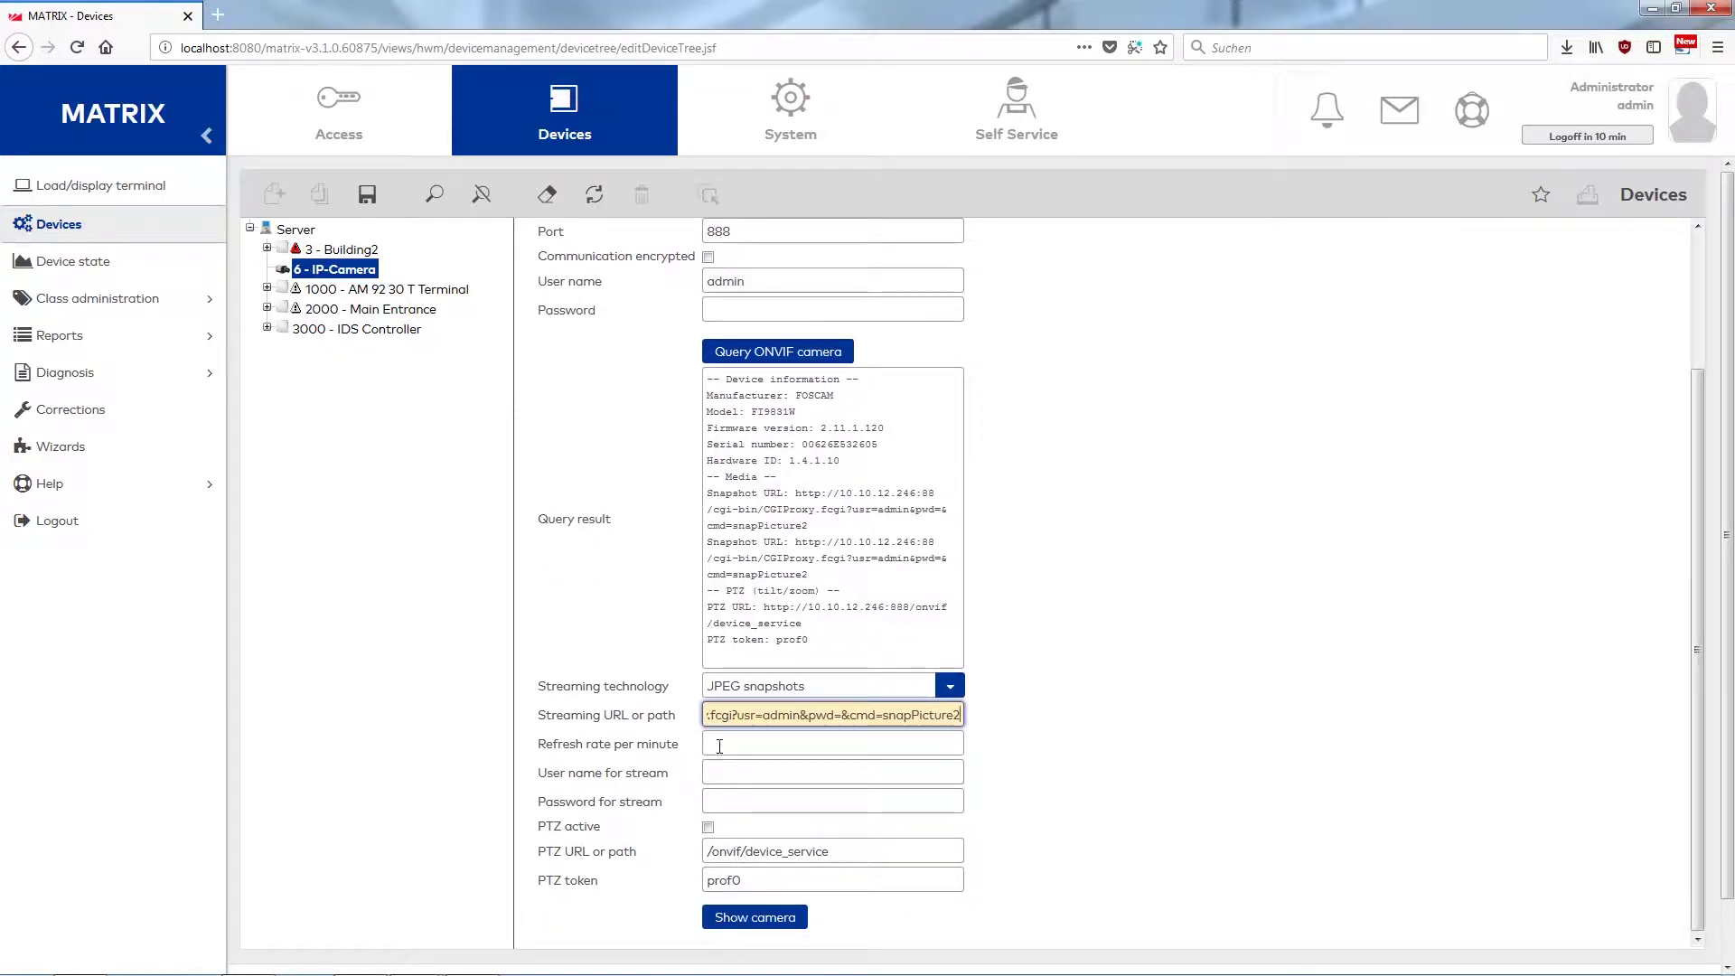
{"action": "left_click", "coordinate": [720, 745]}
{"action": "type", "text": "300"}
{"action": "left_click", "coordinate": [708, 828]}
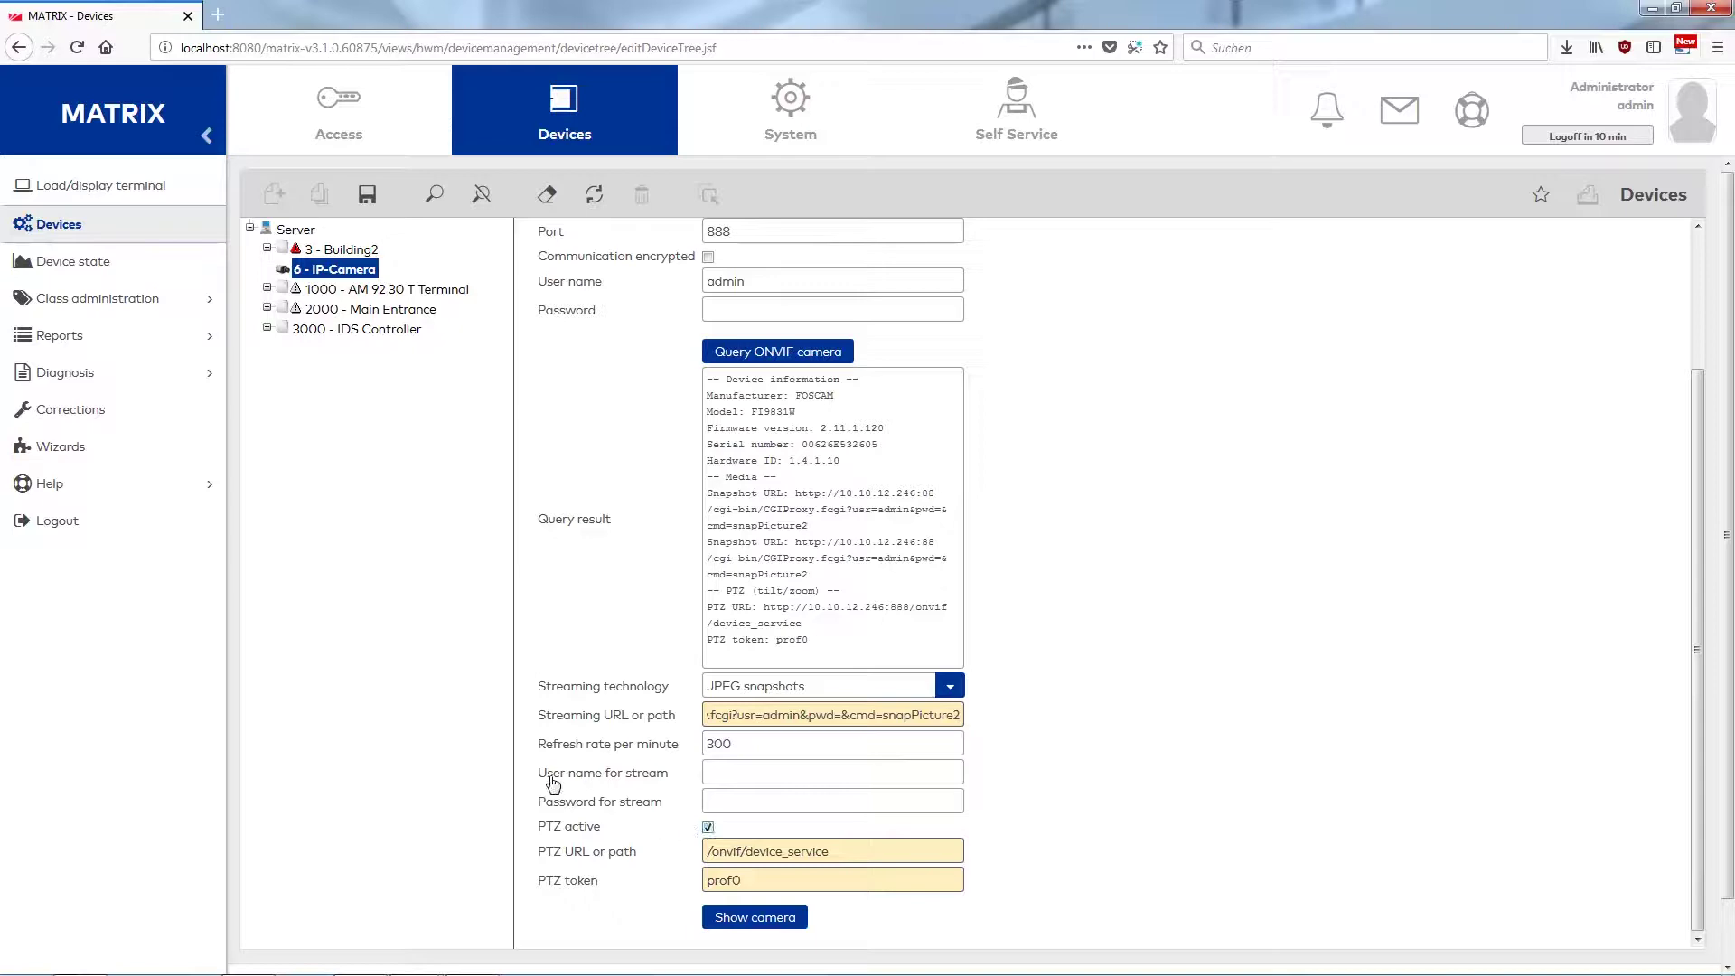
{"action": "left_click", "coordinate": [369, 196]}
{"action": "scroll", "coordinate": [1261, 552], "scroll_direction": "down", "scroll_amount": 3}
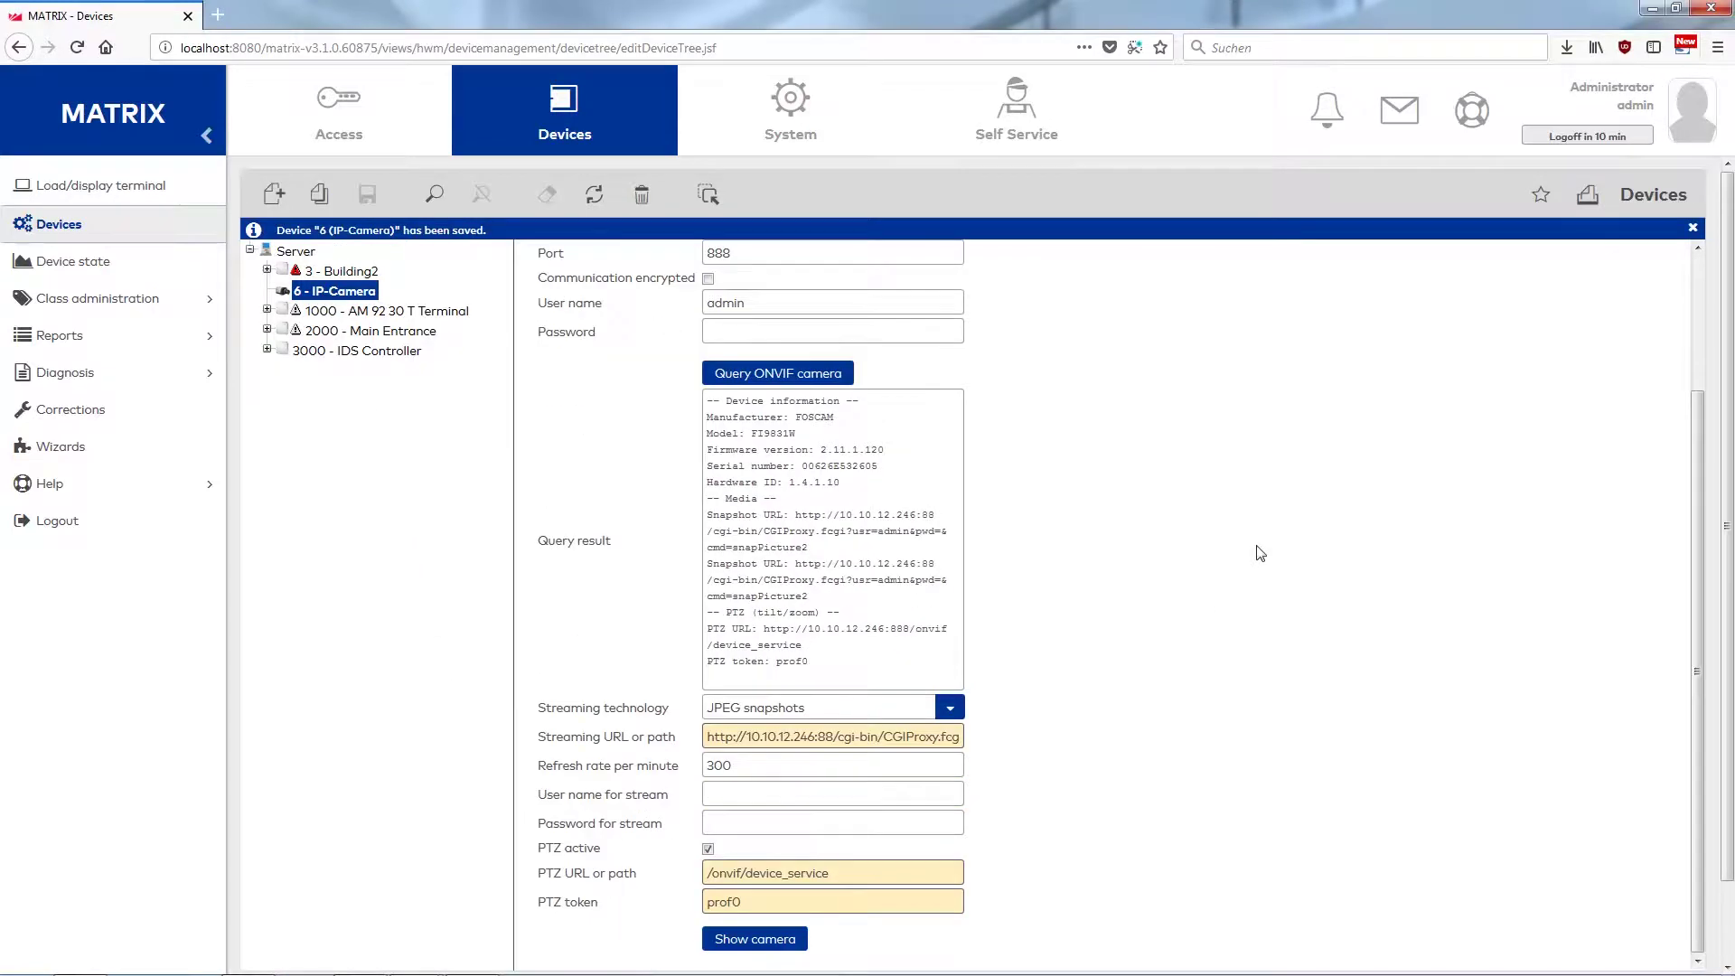
{"action": "left_click", "coordinate": [767, 945]}
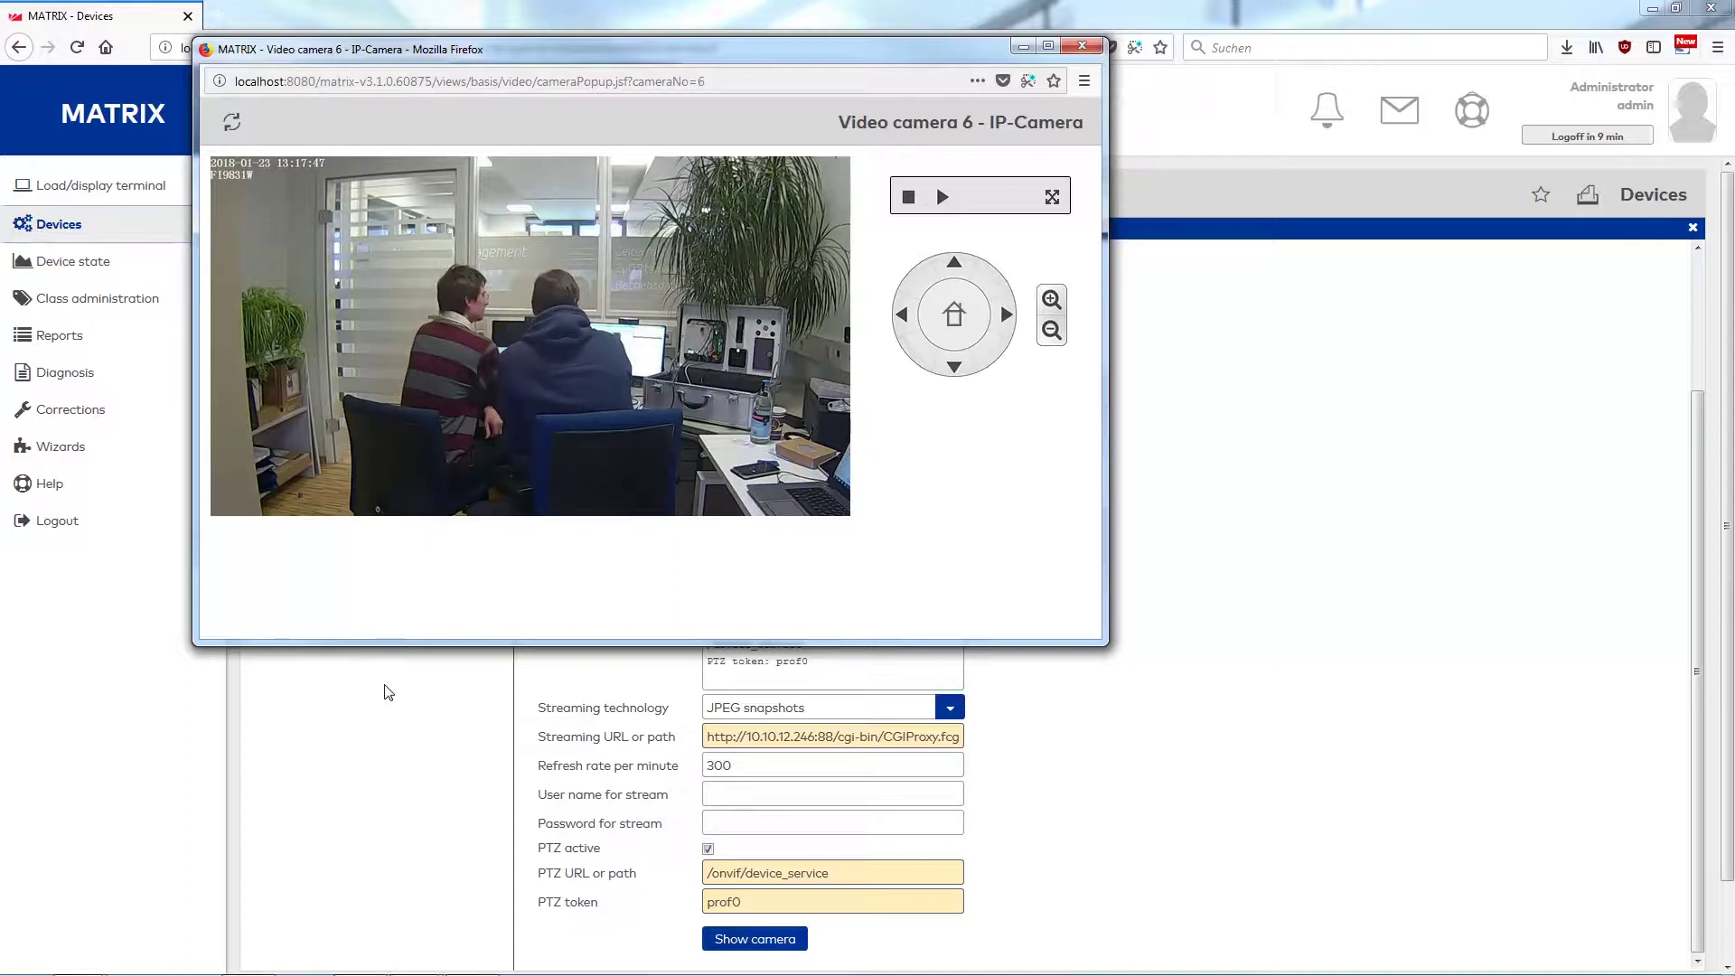
{"action": "left_click", "coordinate": [904, 315]}
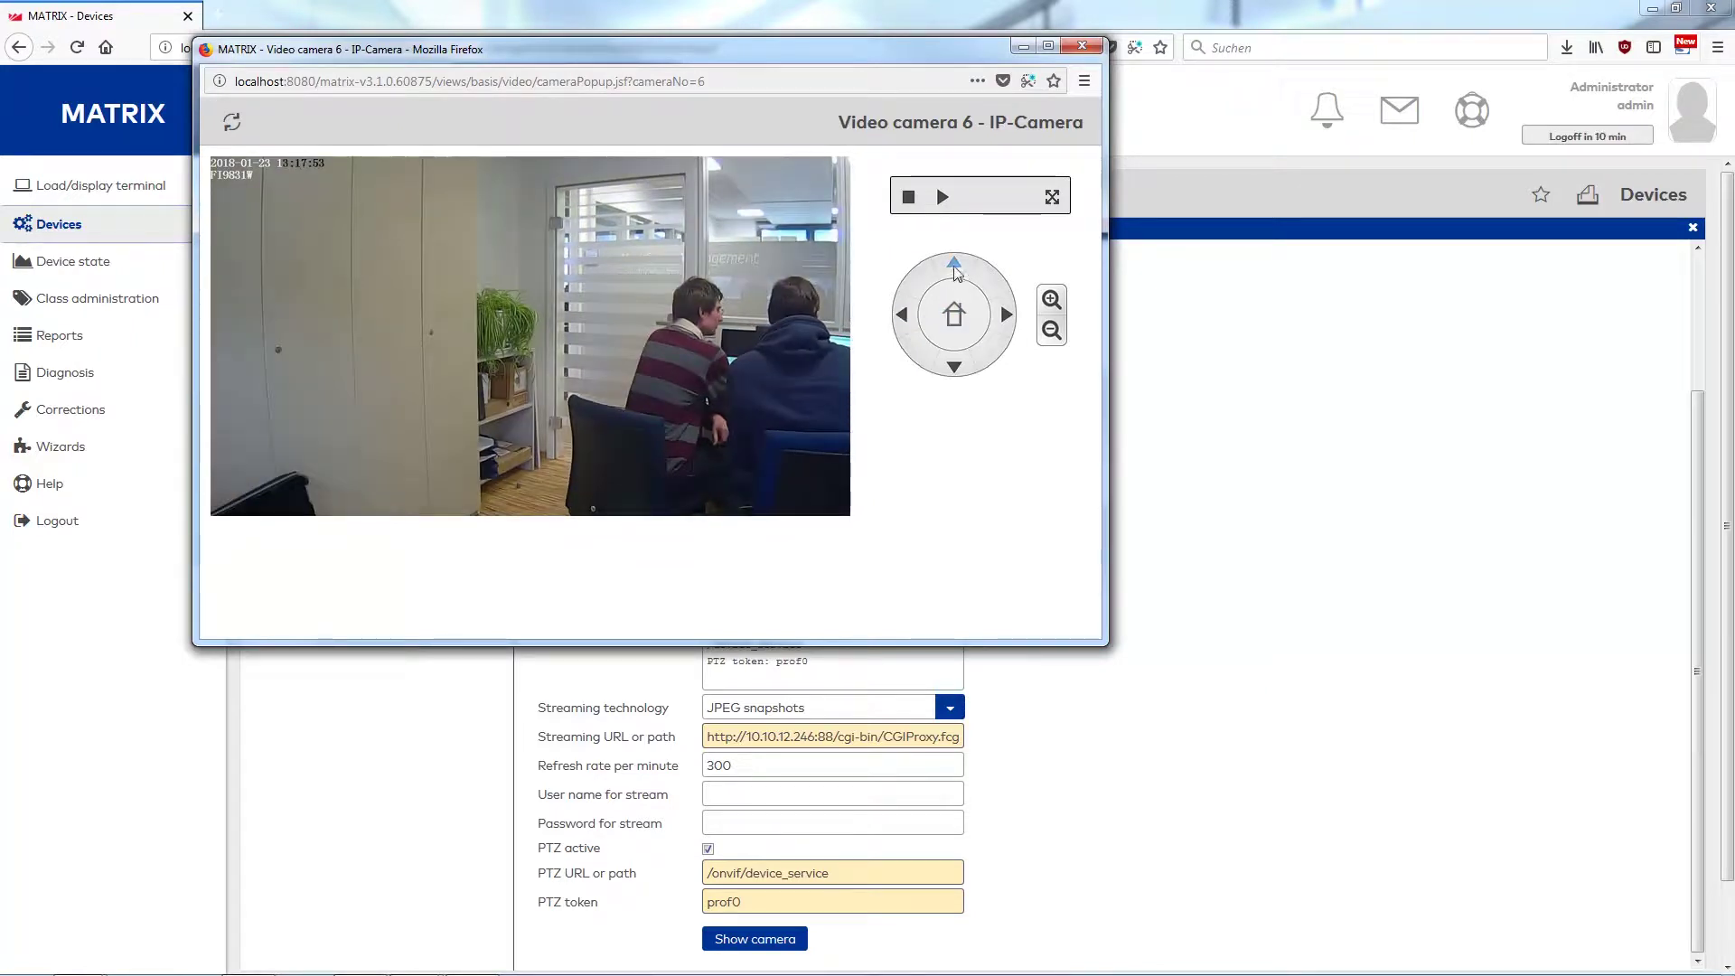
{"action": "left_click", "coordinate": [956, 267]}
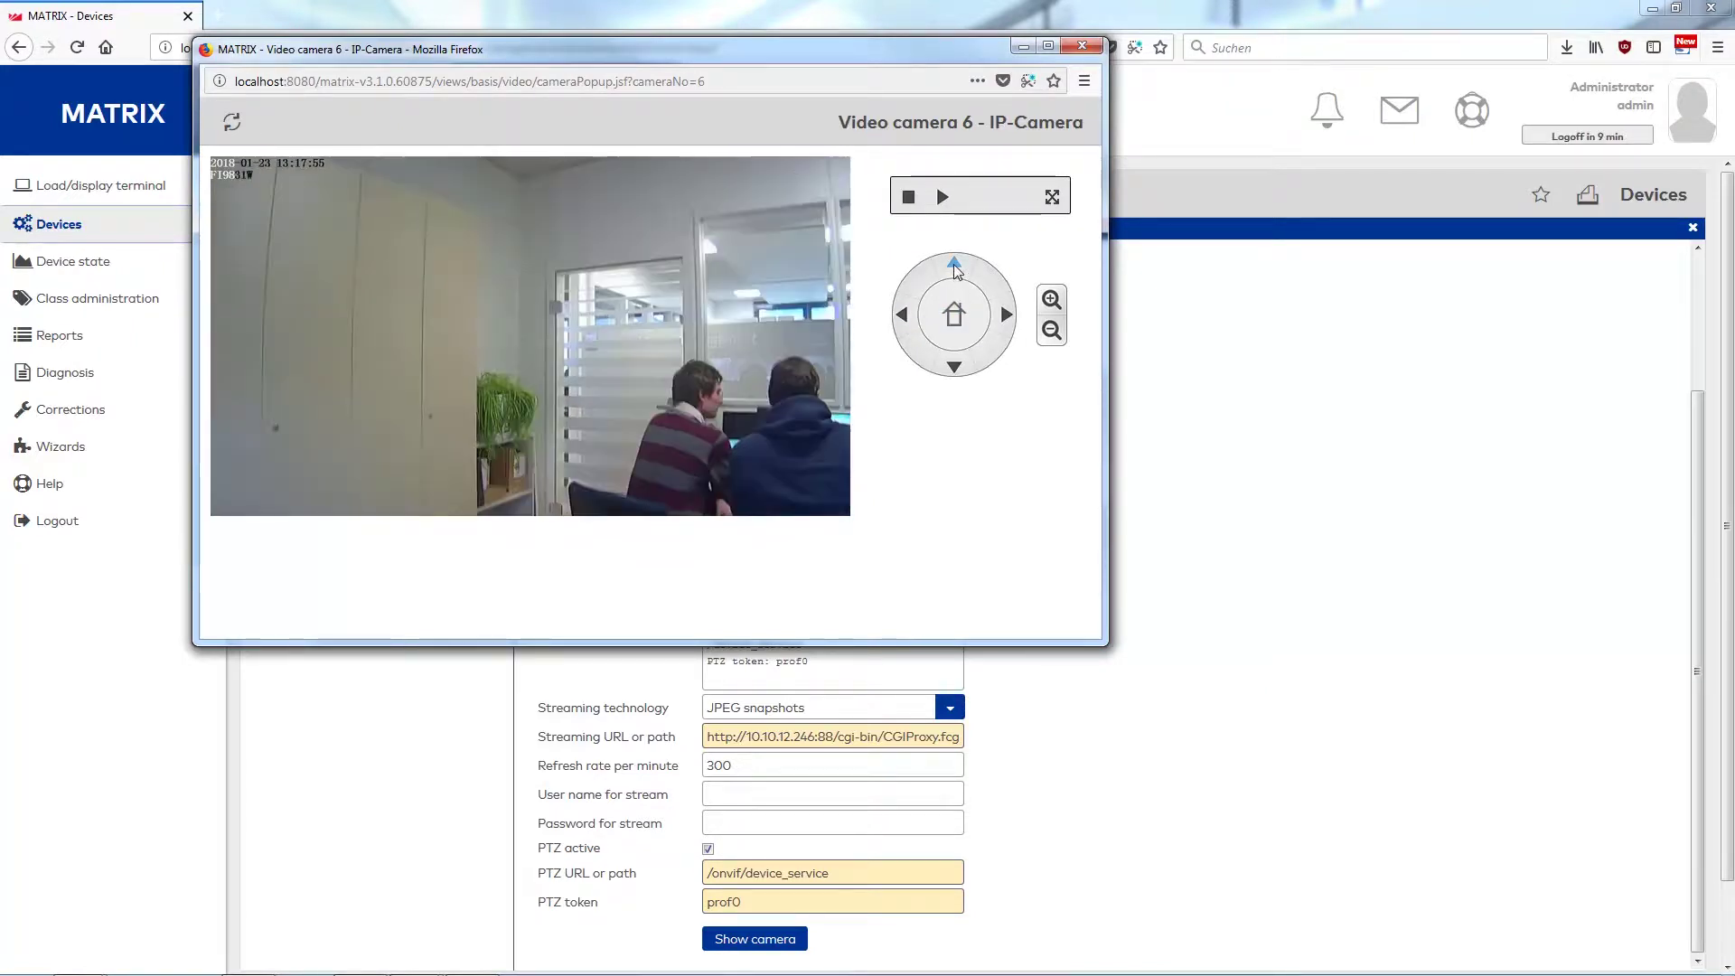
{"action": "left_click", "coordinate": [955, 365]}
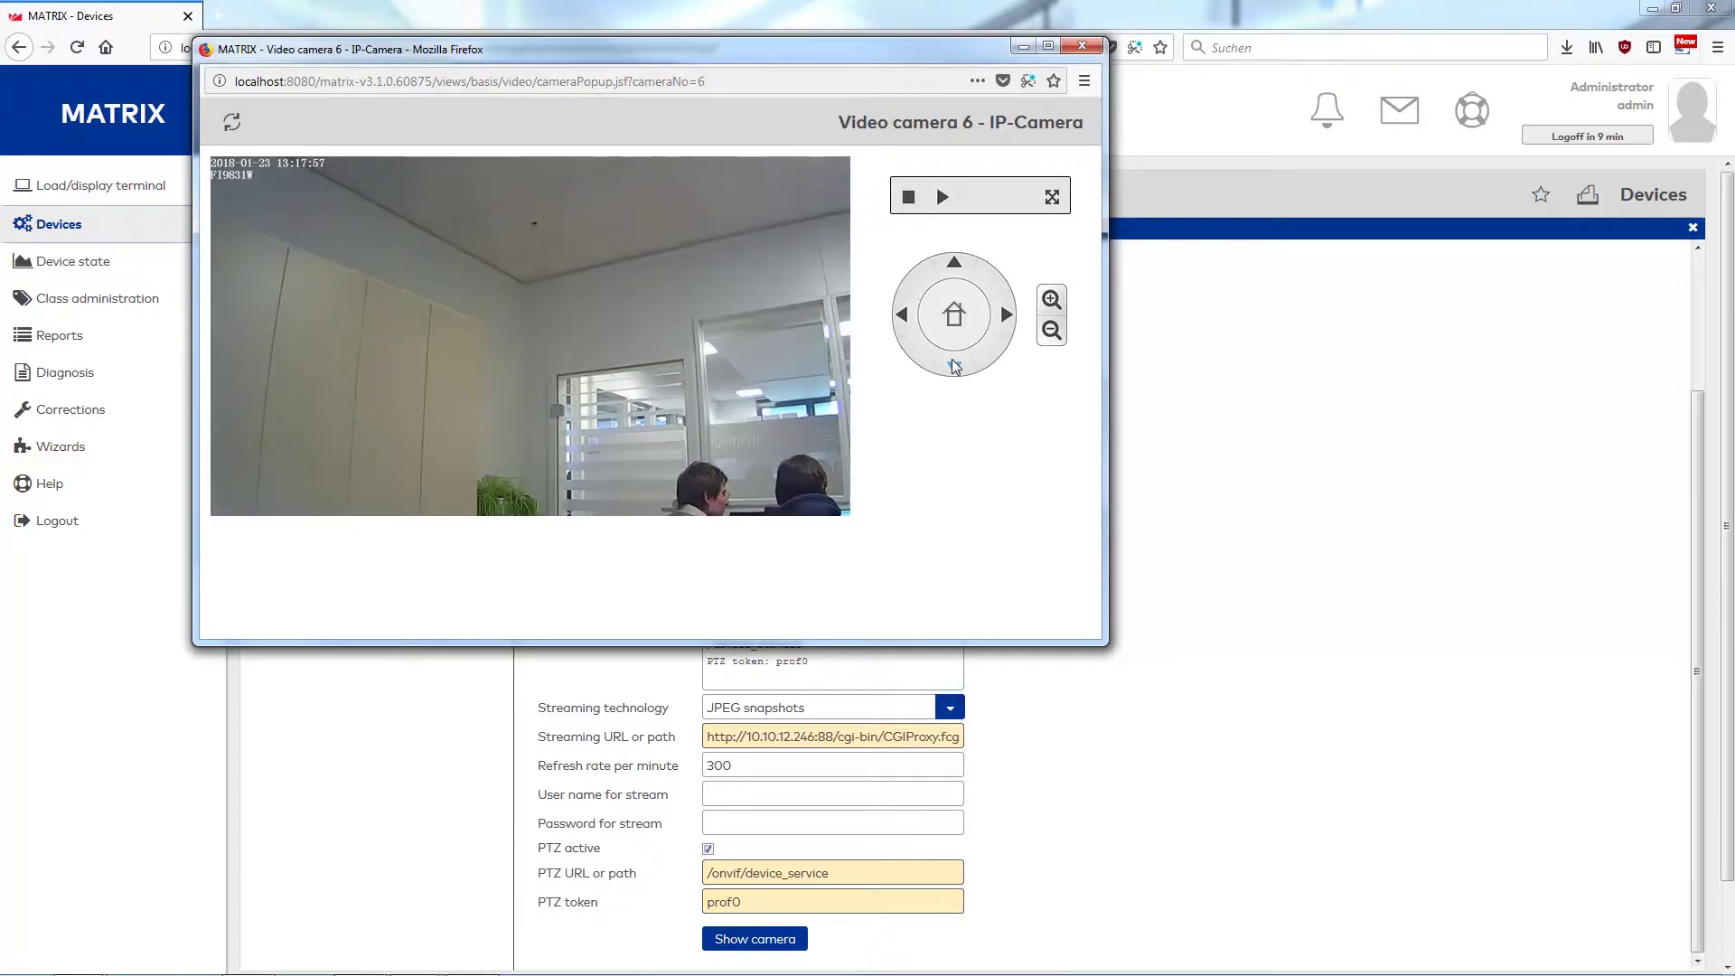
{"action": "left_click", "coordinate": [1005, 315]}
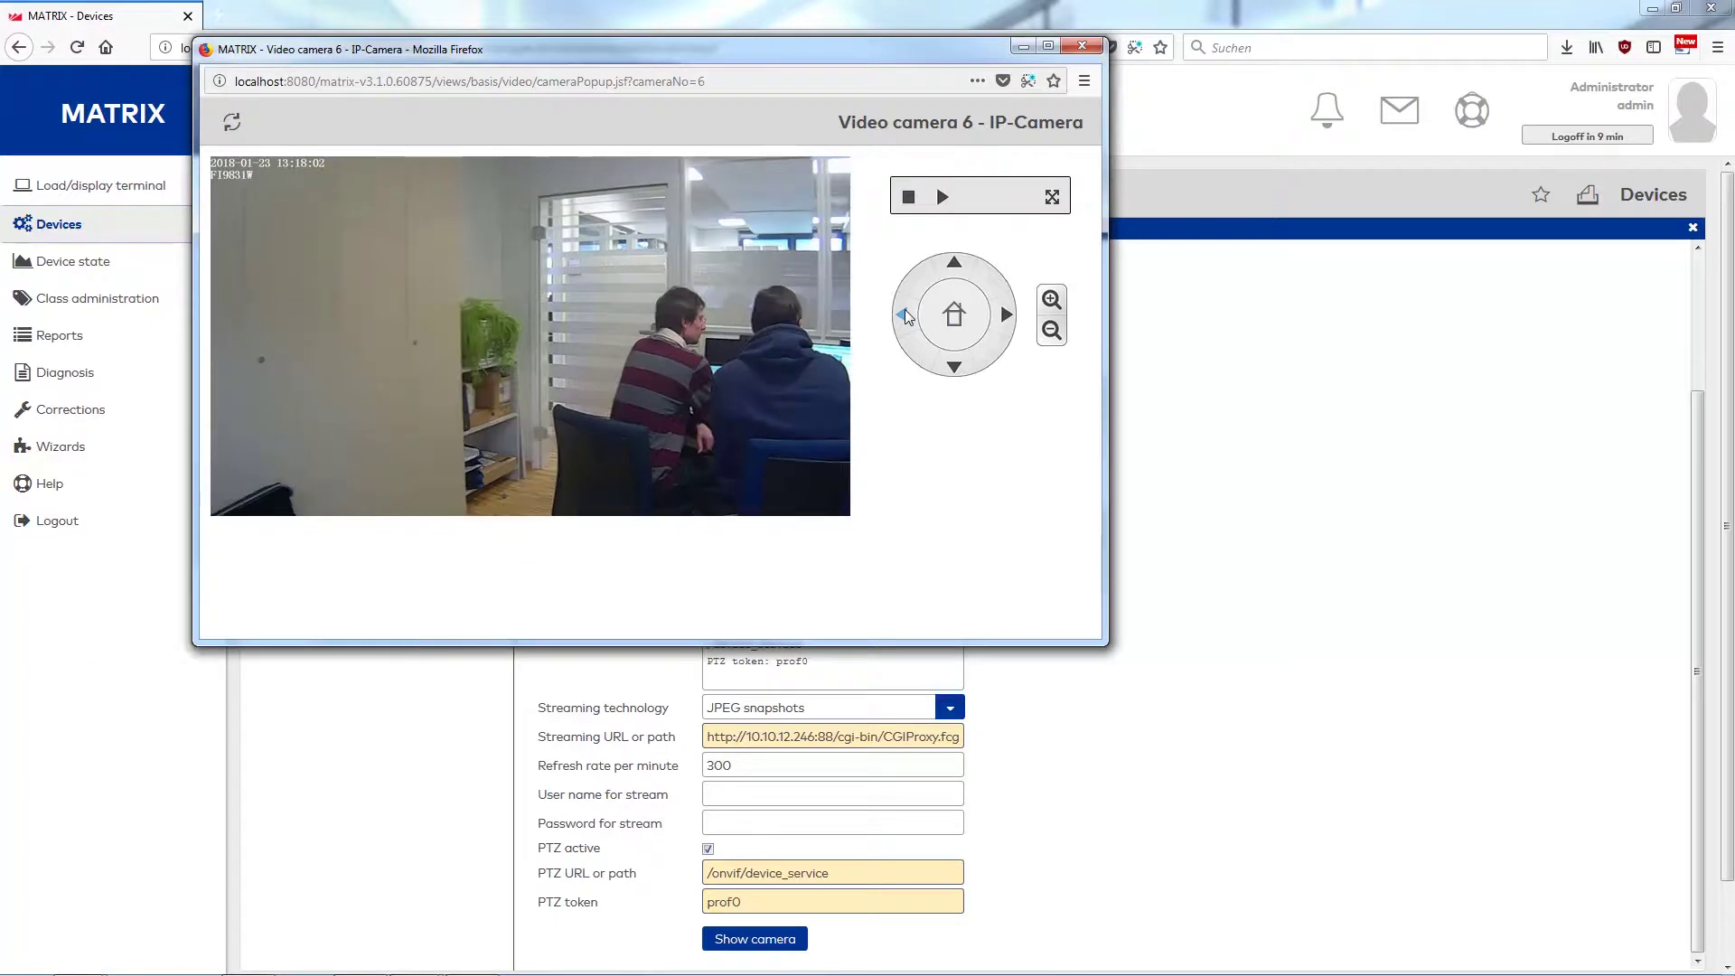
{"action": "left_click", "coordinate": [904, 314]}
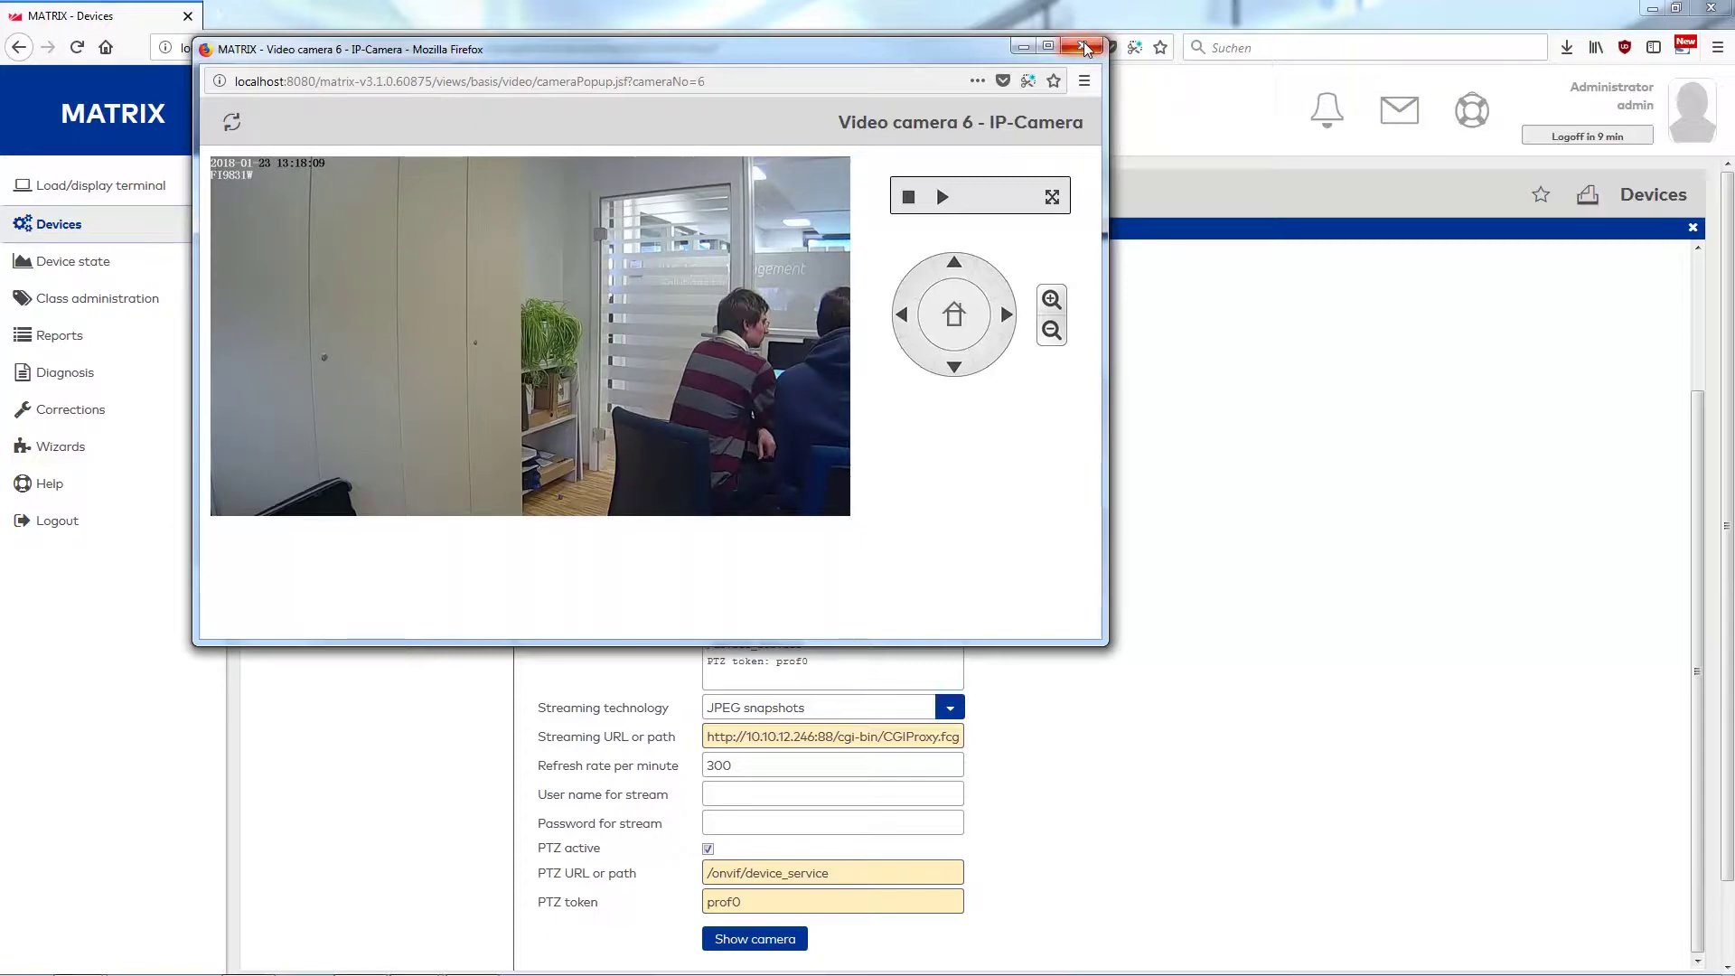
Close the live camera window and select door 3002 - Backdoor Entrance under 3000 - IDS in Room zones - doors
{"action": "left_click", "coordinate": [1083, 45]}
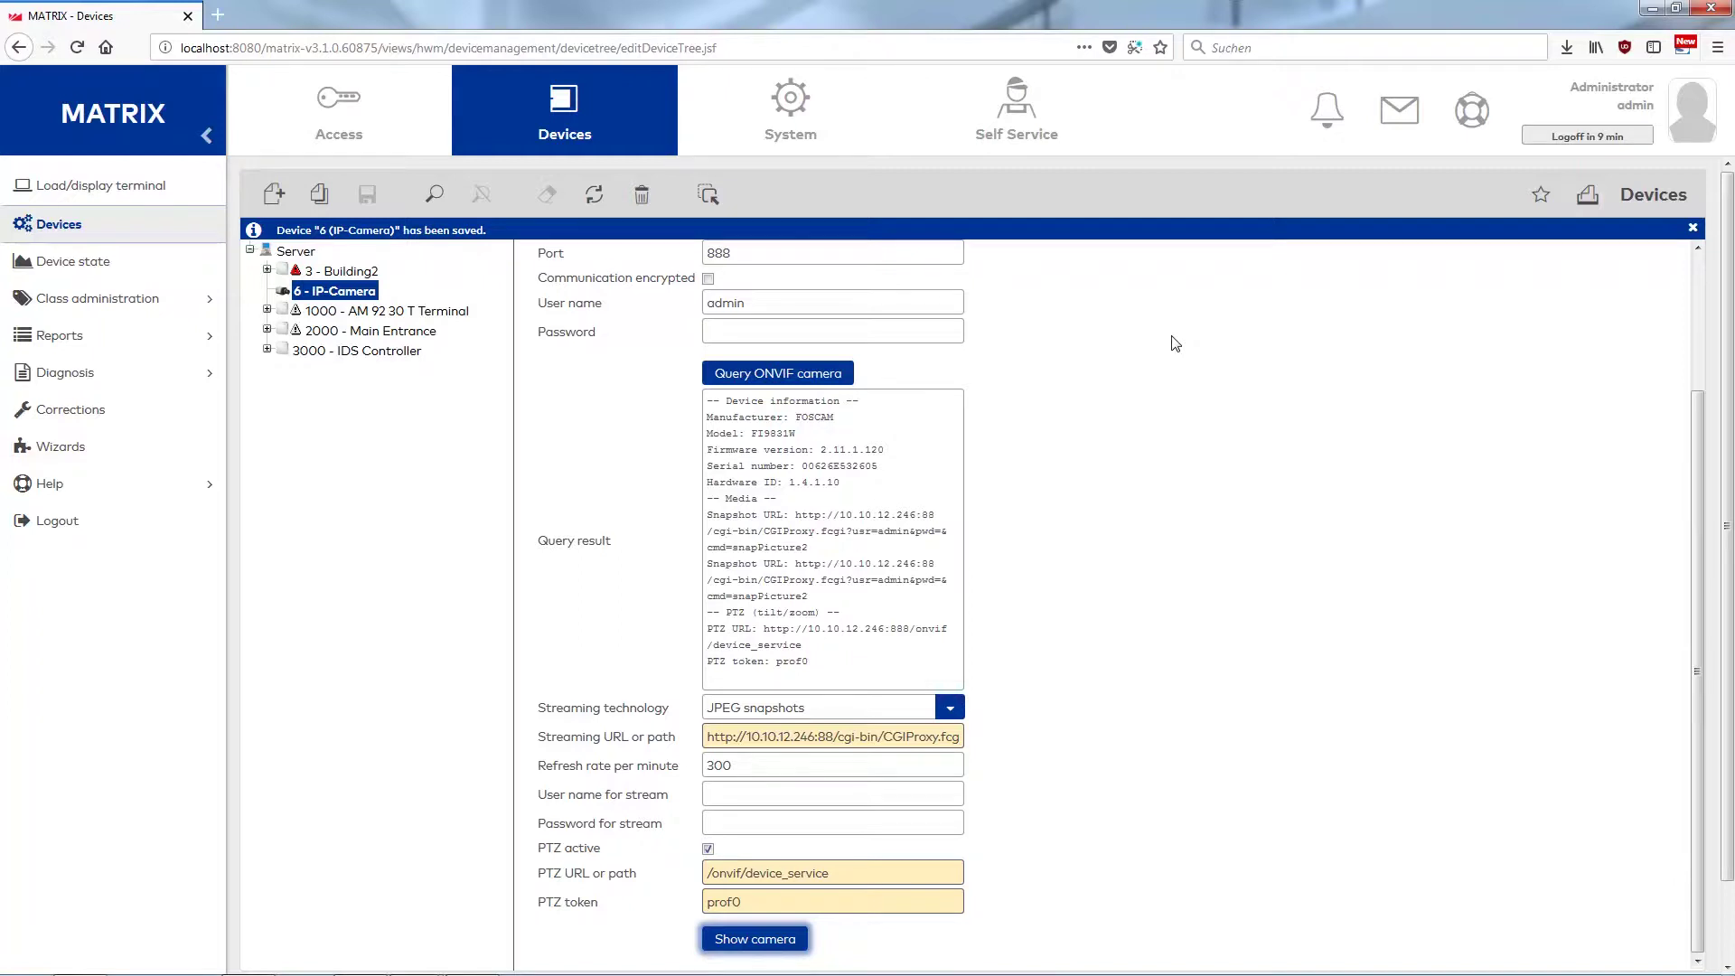
{"action": "left_click", "coordinate": [348, 107]}
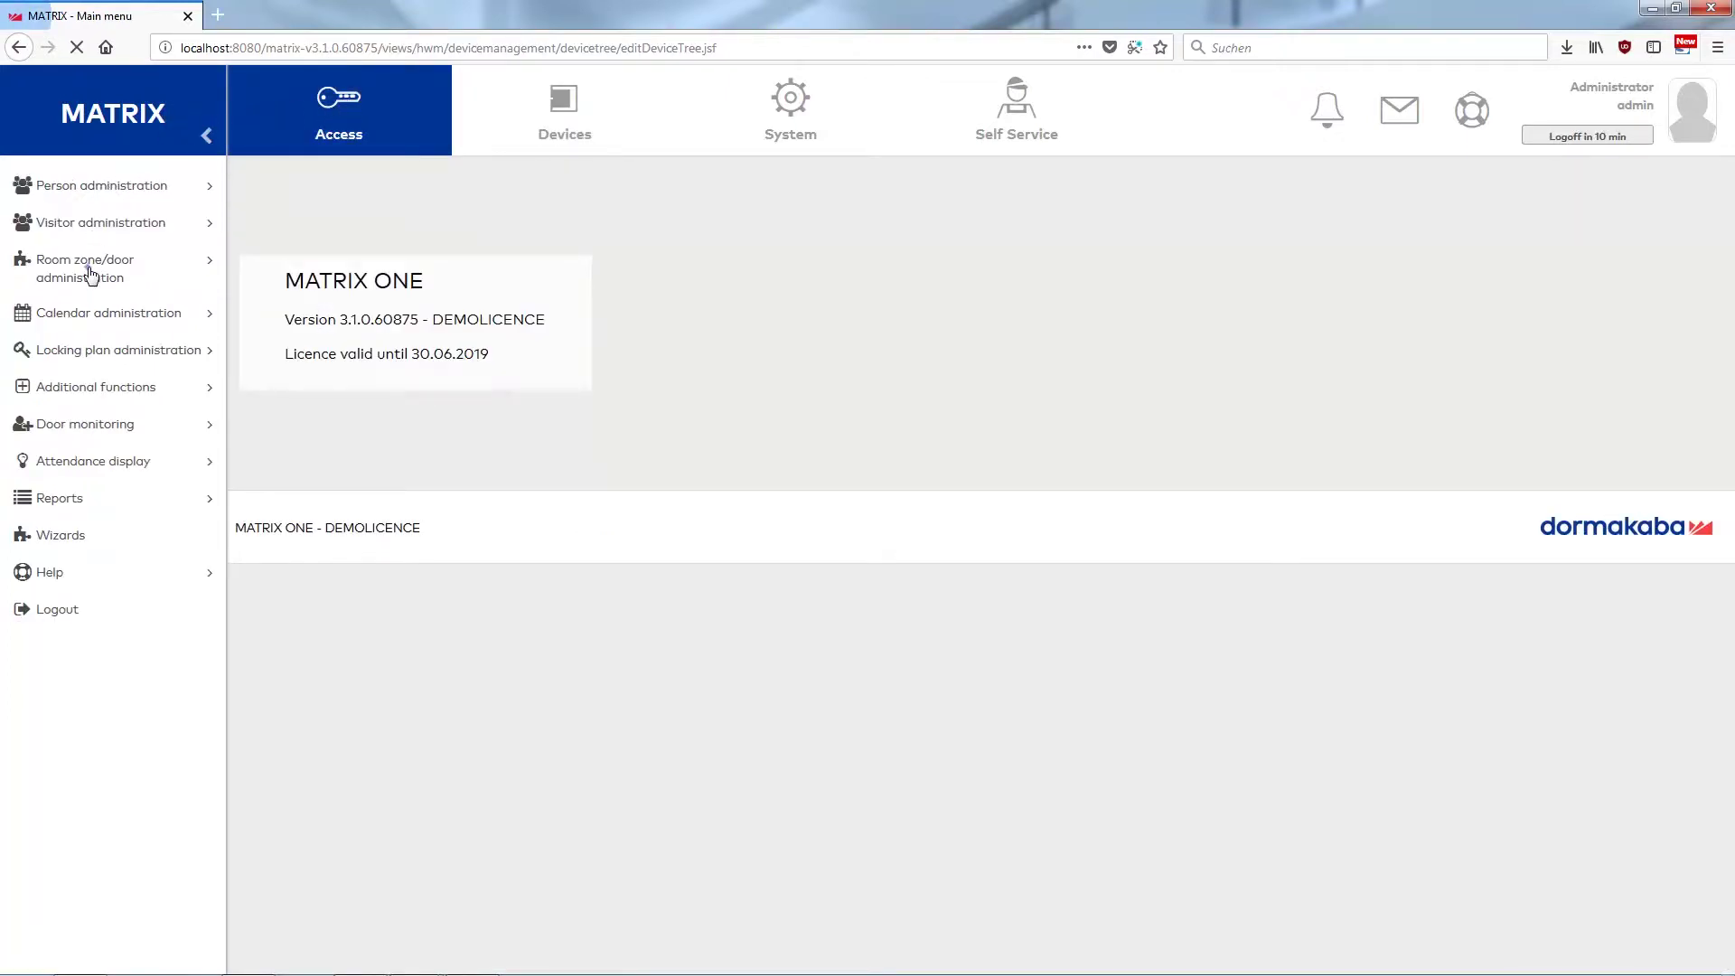
{"action": "left_click", "coordinate": [91, 273]}
{"action": "left_click", "coordinate": [91, 318]}
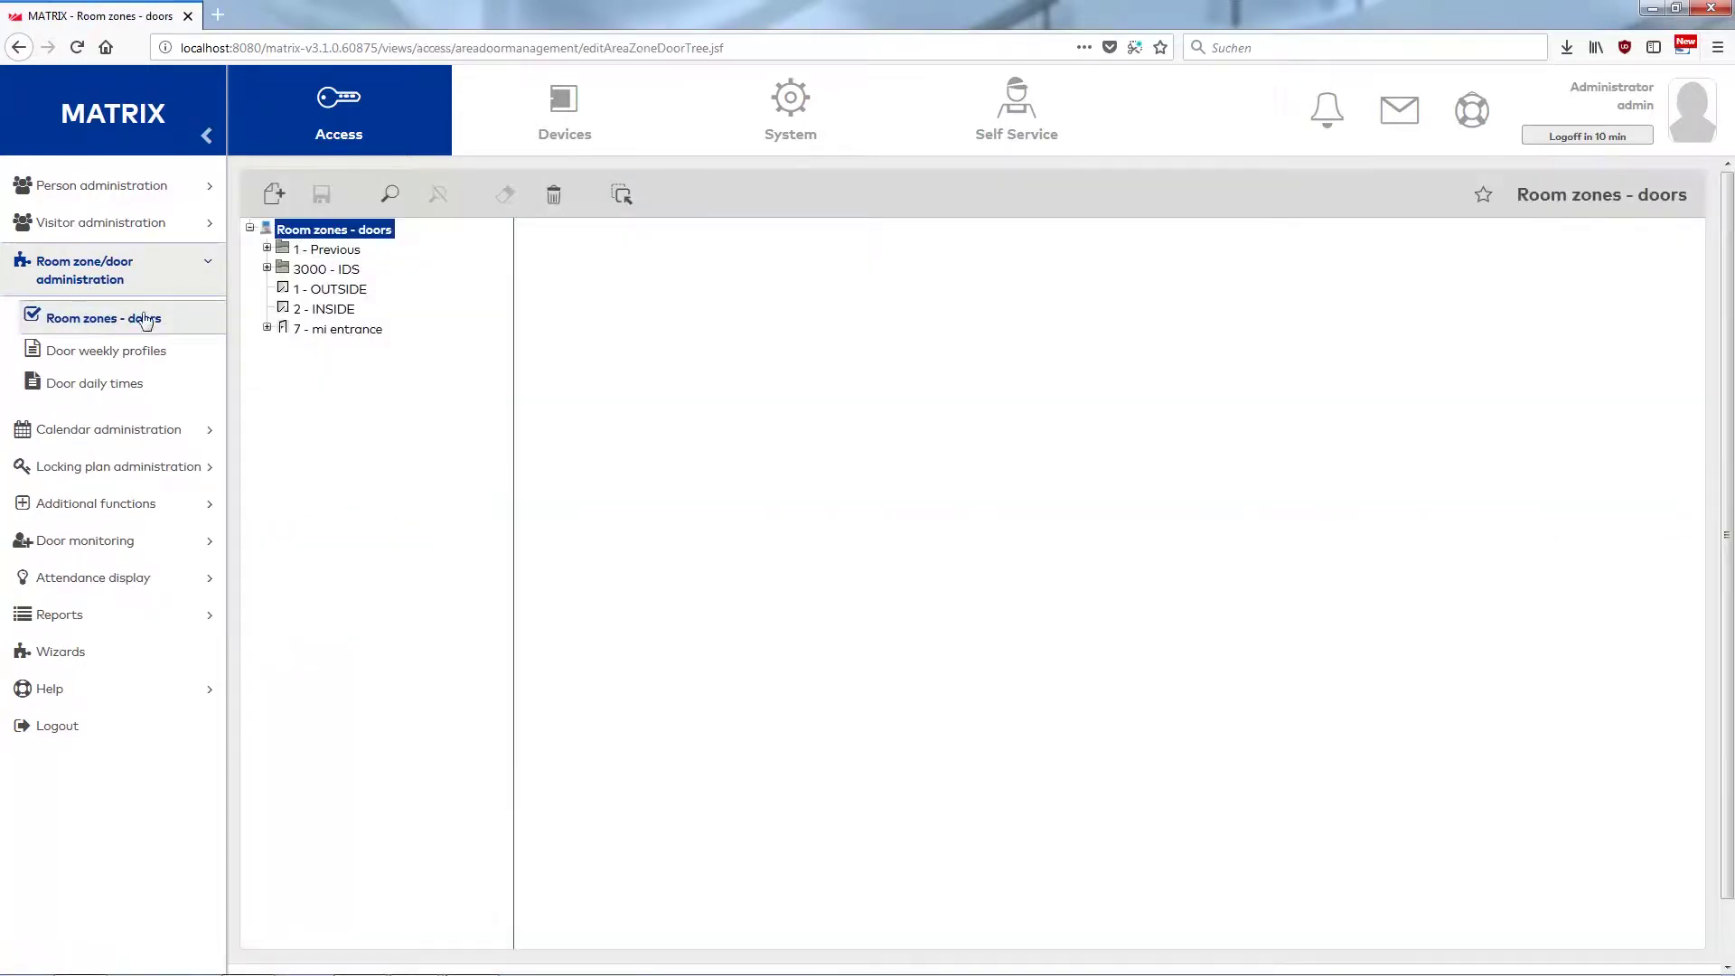
{"action": "left_click", "coordinate": [267, 268]}
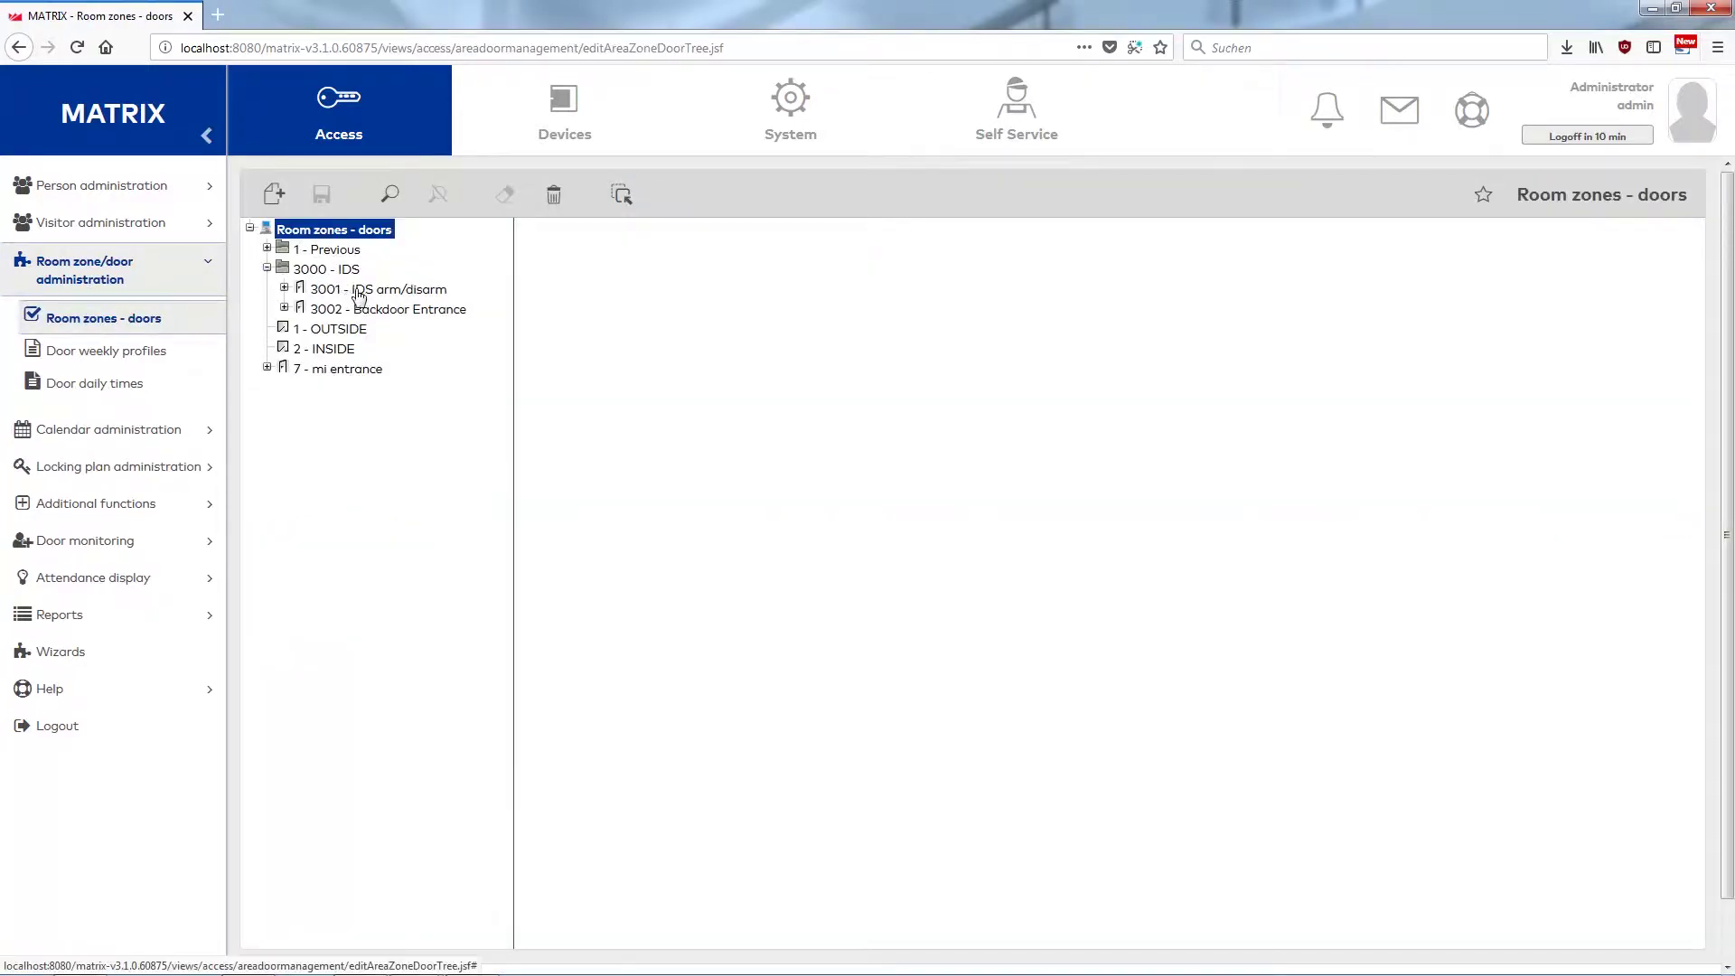
{"action": "left_click", "coordinate": [368, 311]}
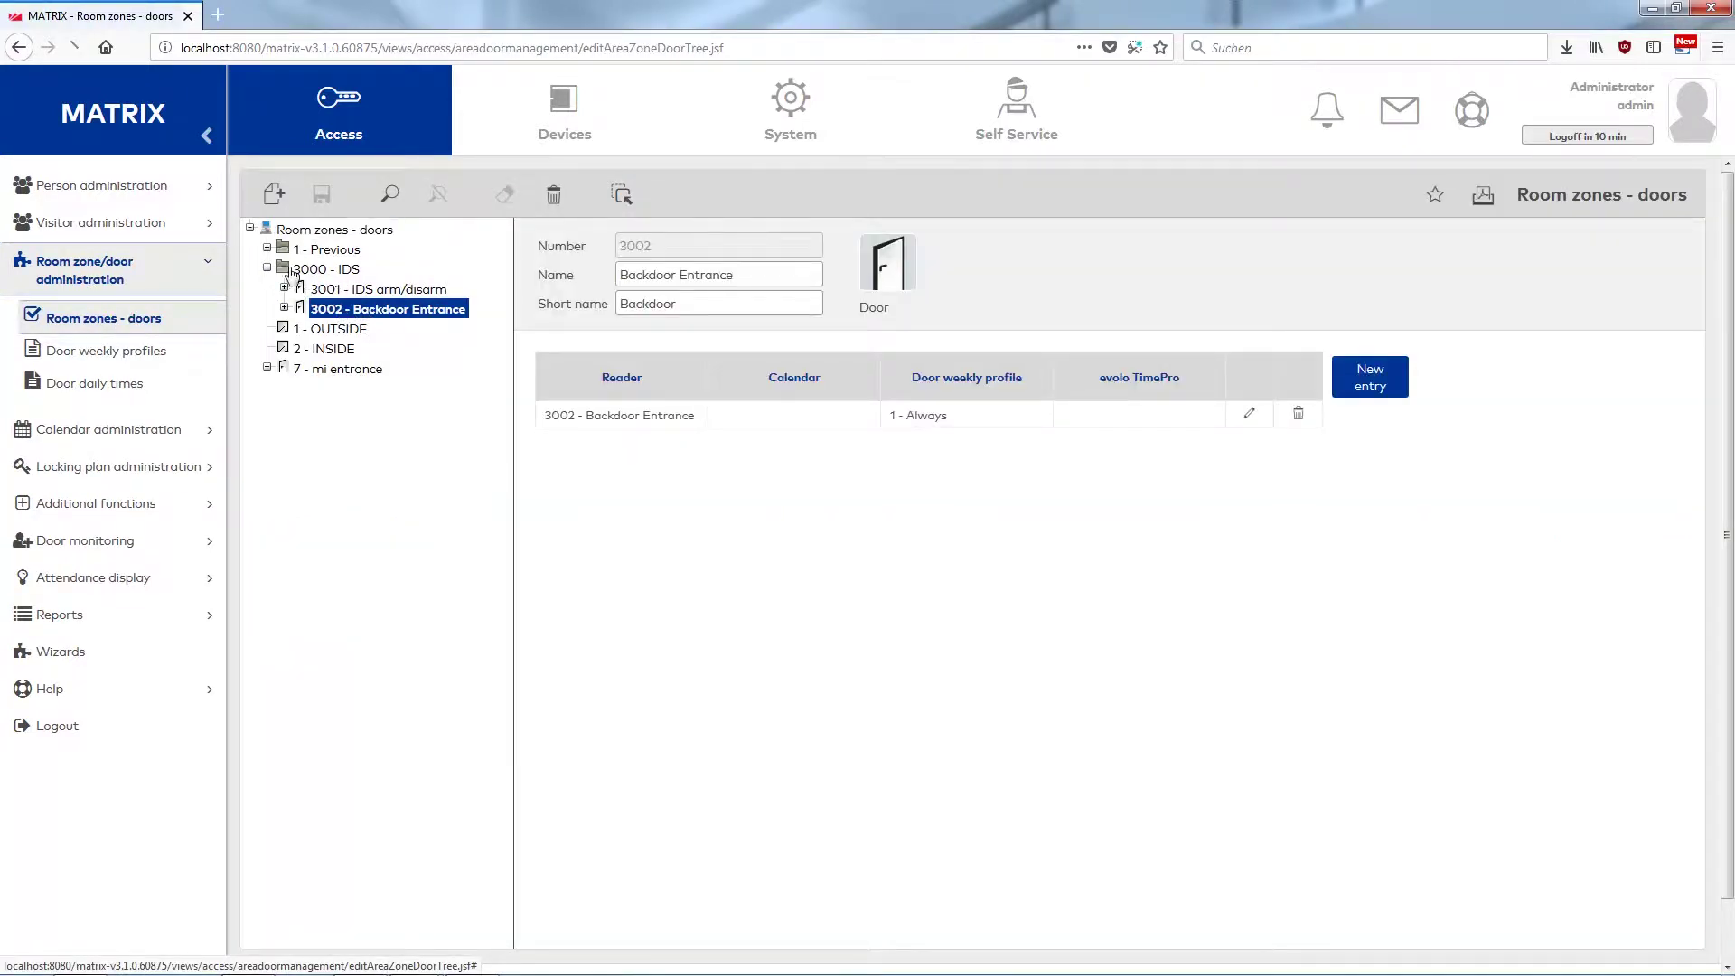
Add video camera 6 - IP-Camera as a new node under the Backdoor Entrance door
{"action": "left_click", "coordinate": [274, 193]}
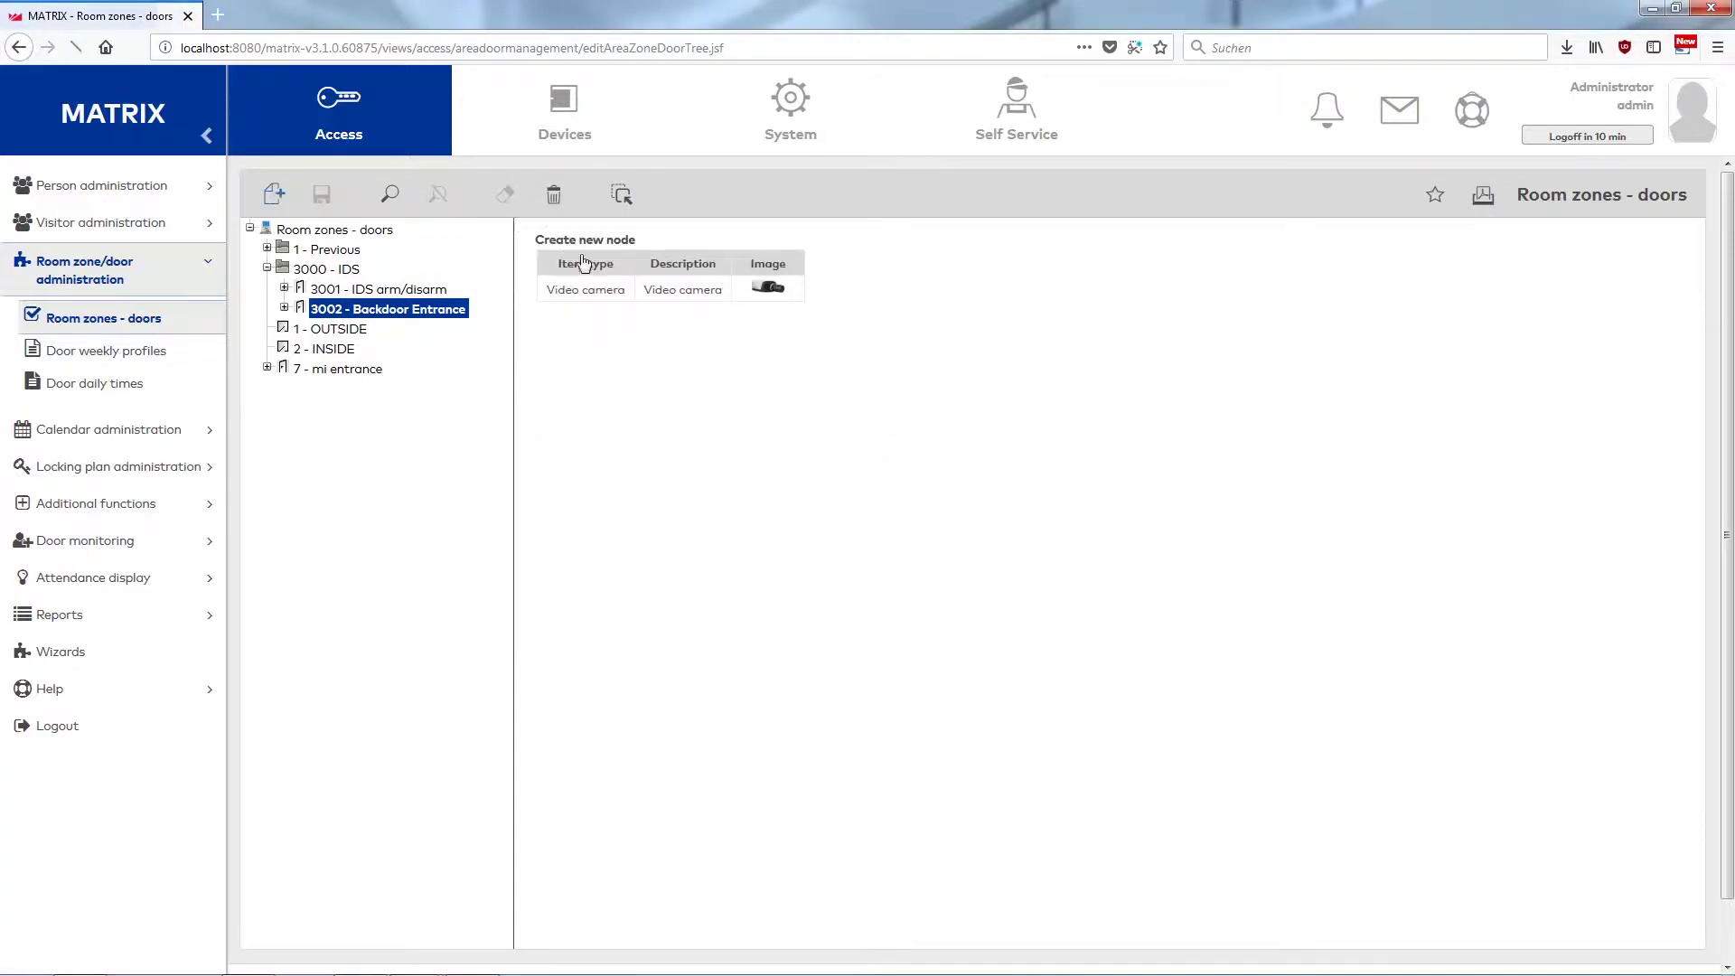
{"action": "left_click", "coordinate": [589, 289]}
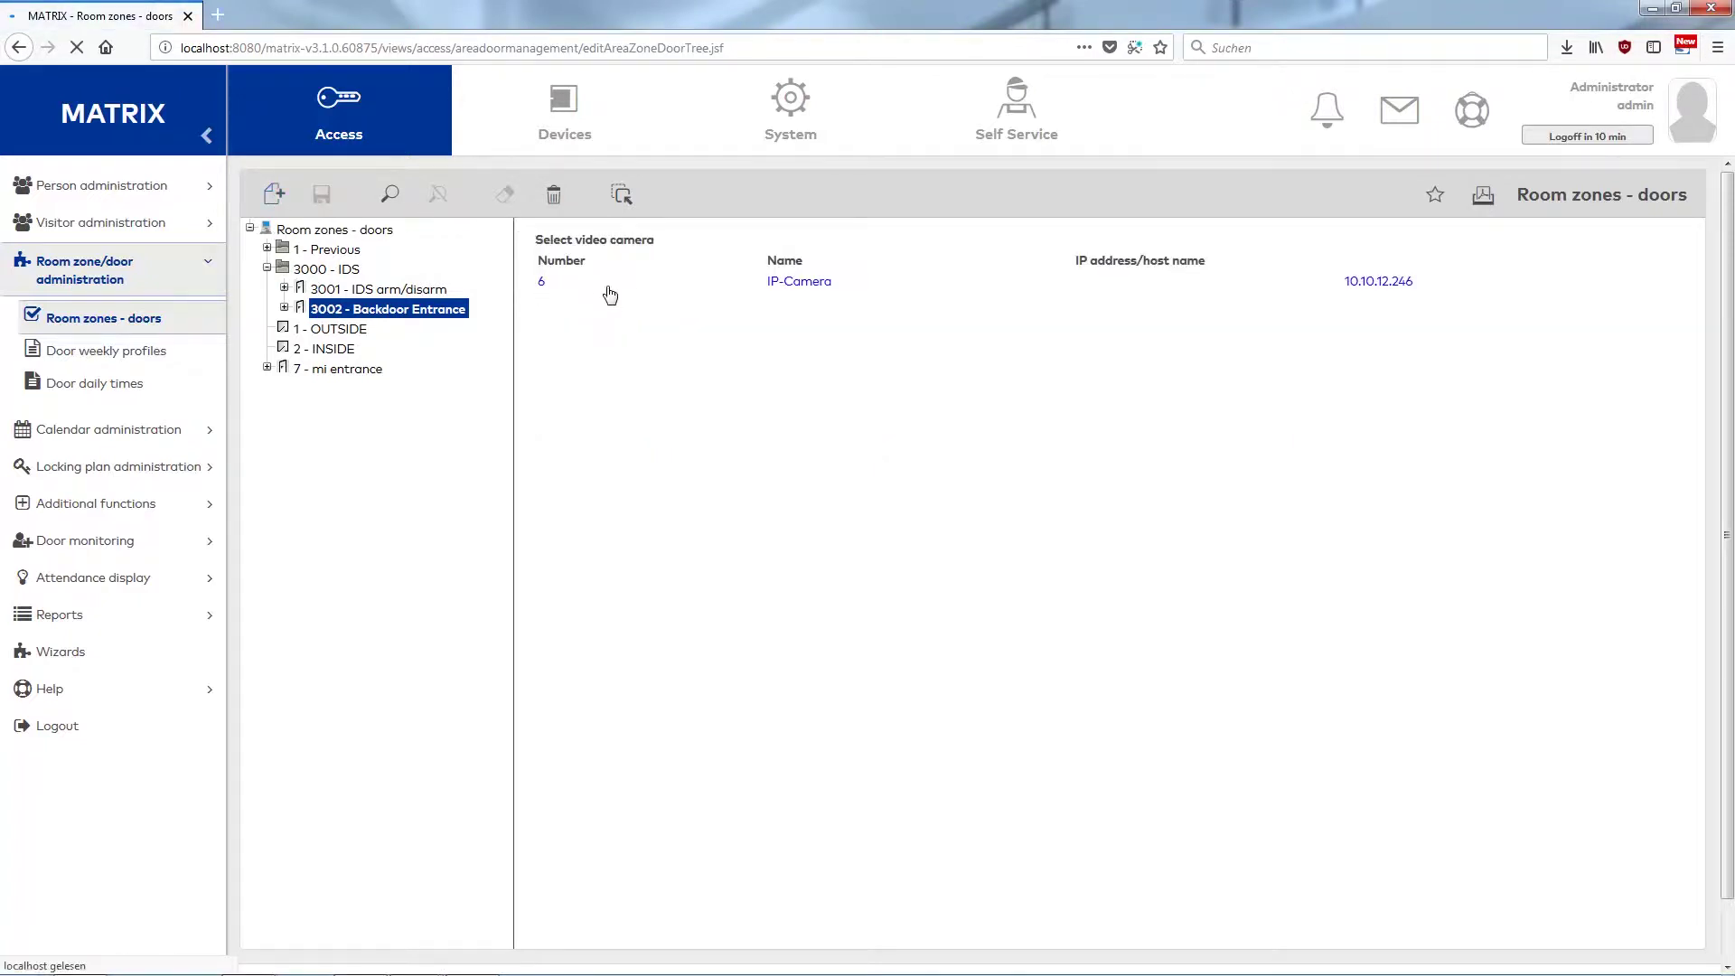
{"action": "left_click", "coordinate": [806, 287]}
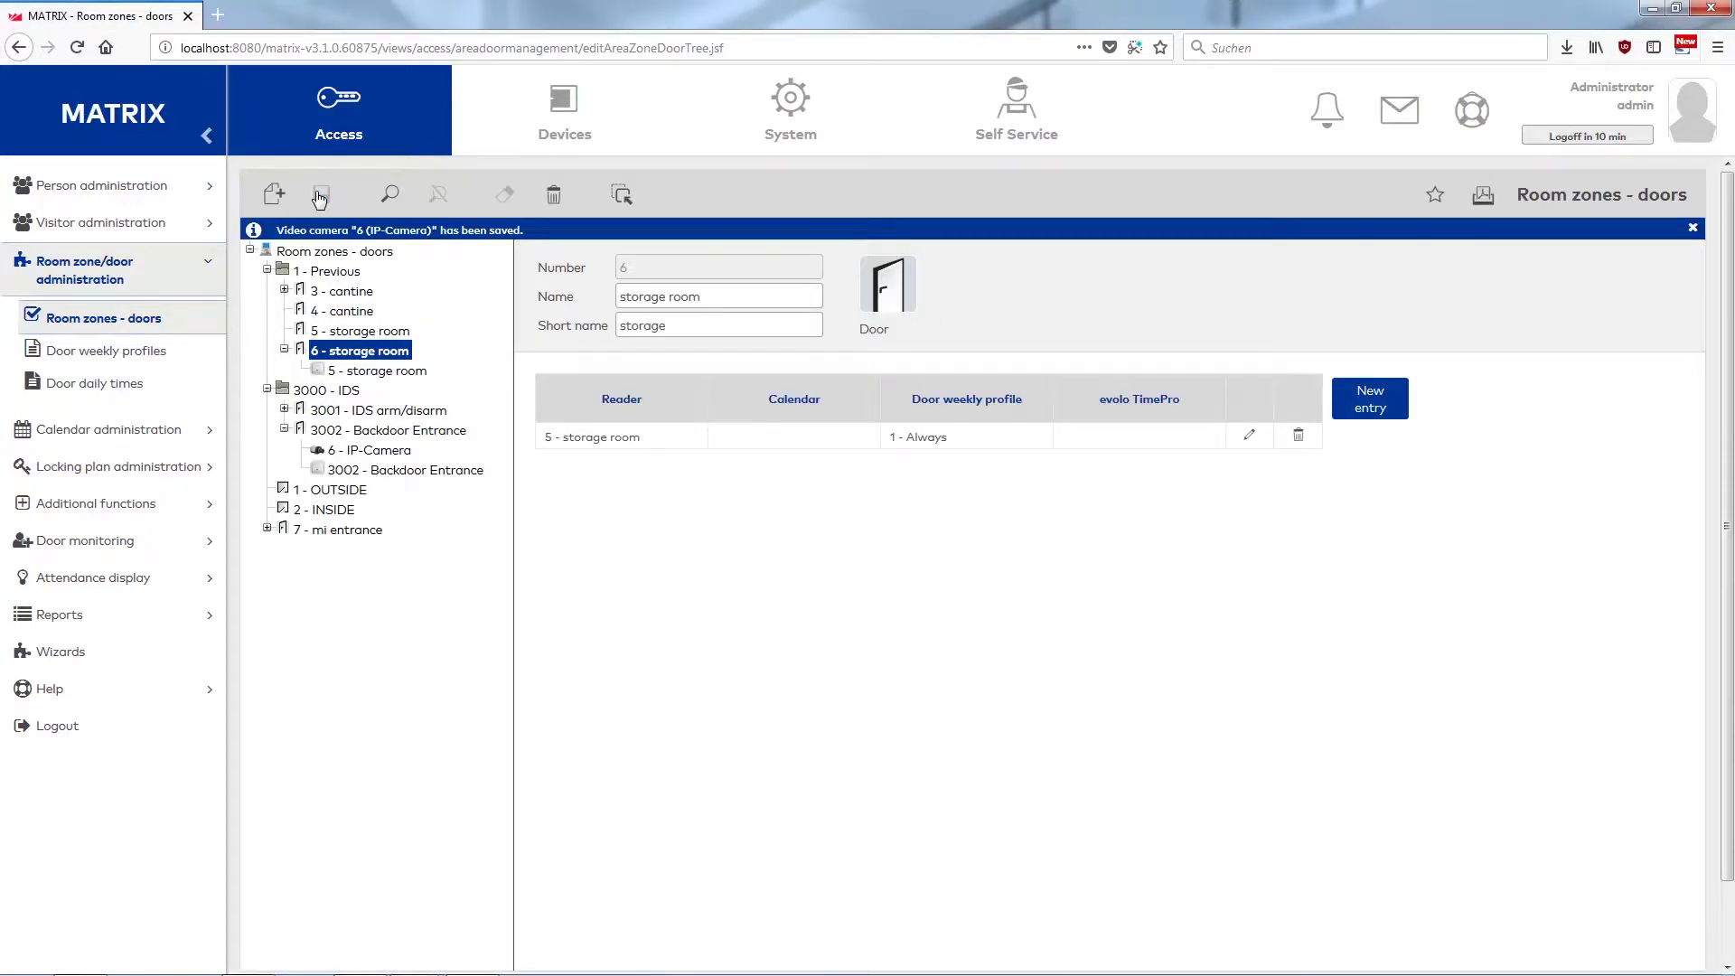
Open the Floor plans editor from System > Administration > Alarm administration, showing 1 - New plan
{"action": "left_click", "coordinate": [803, 108]}
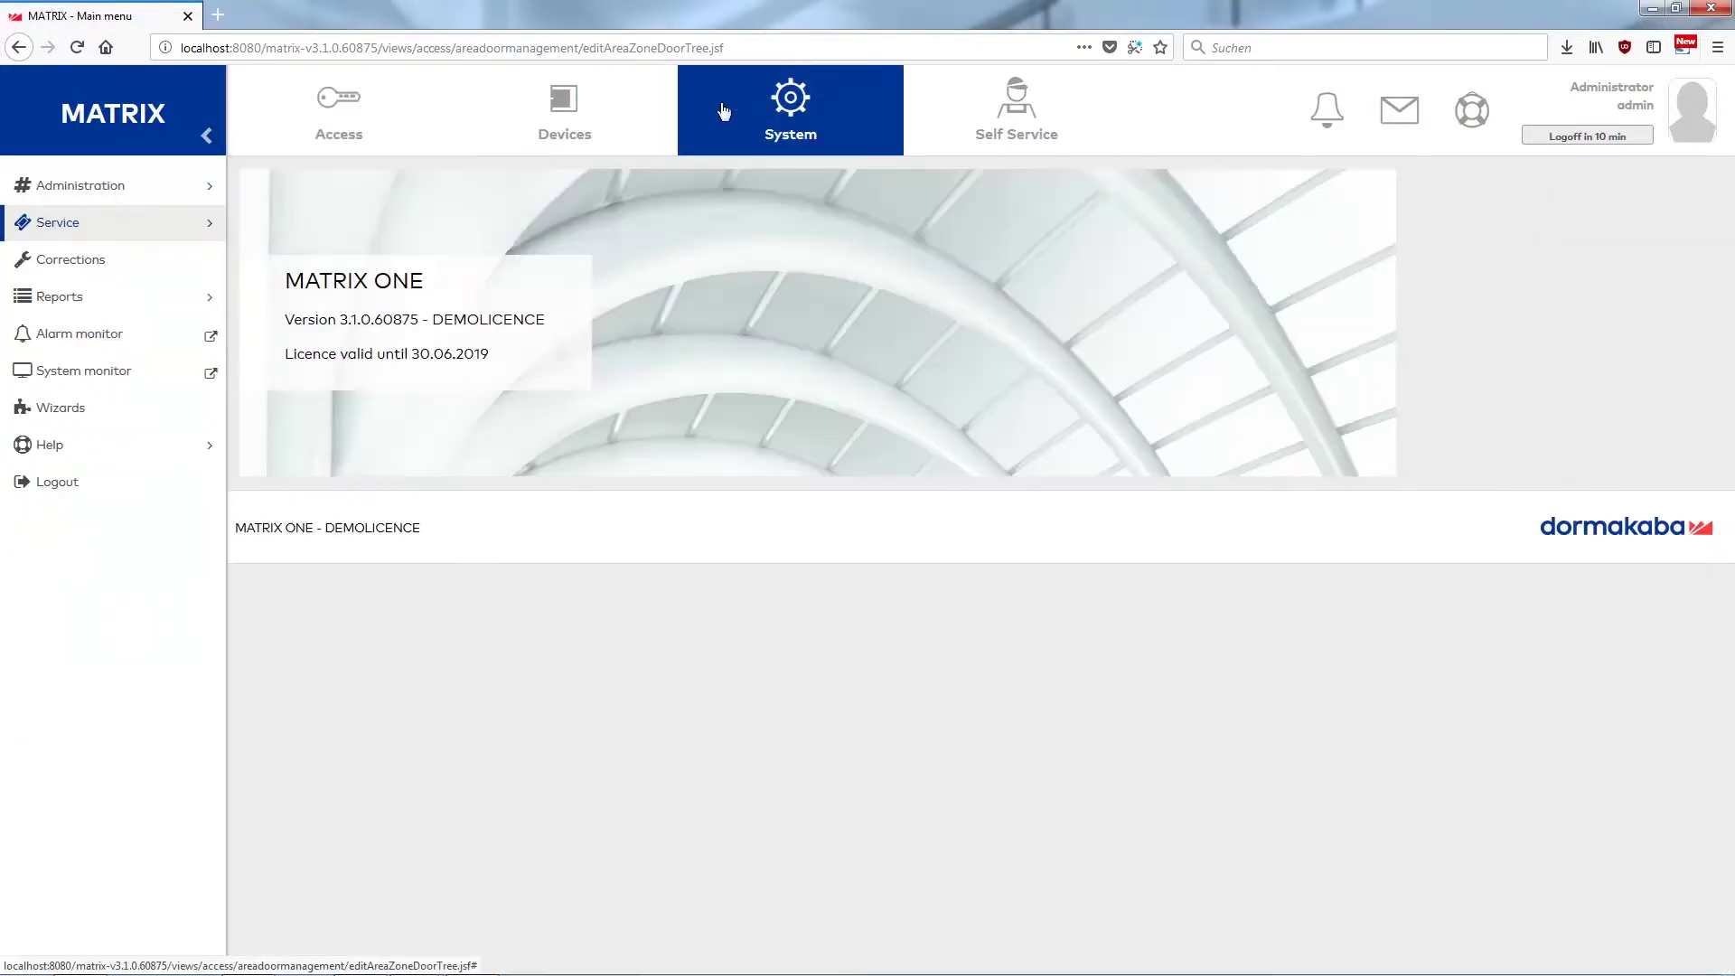
{"action": "left_click", "coordinate": [123, 190]}
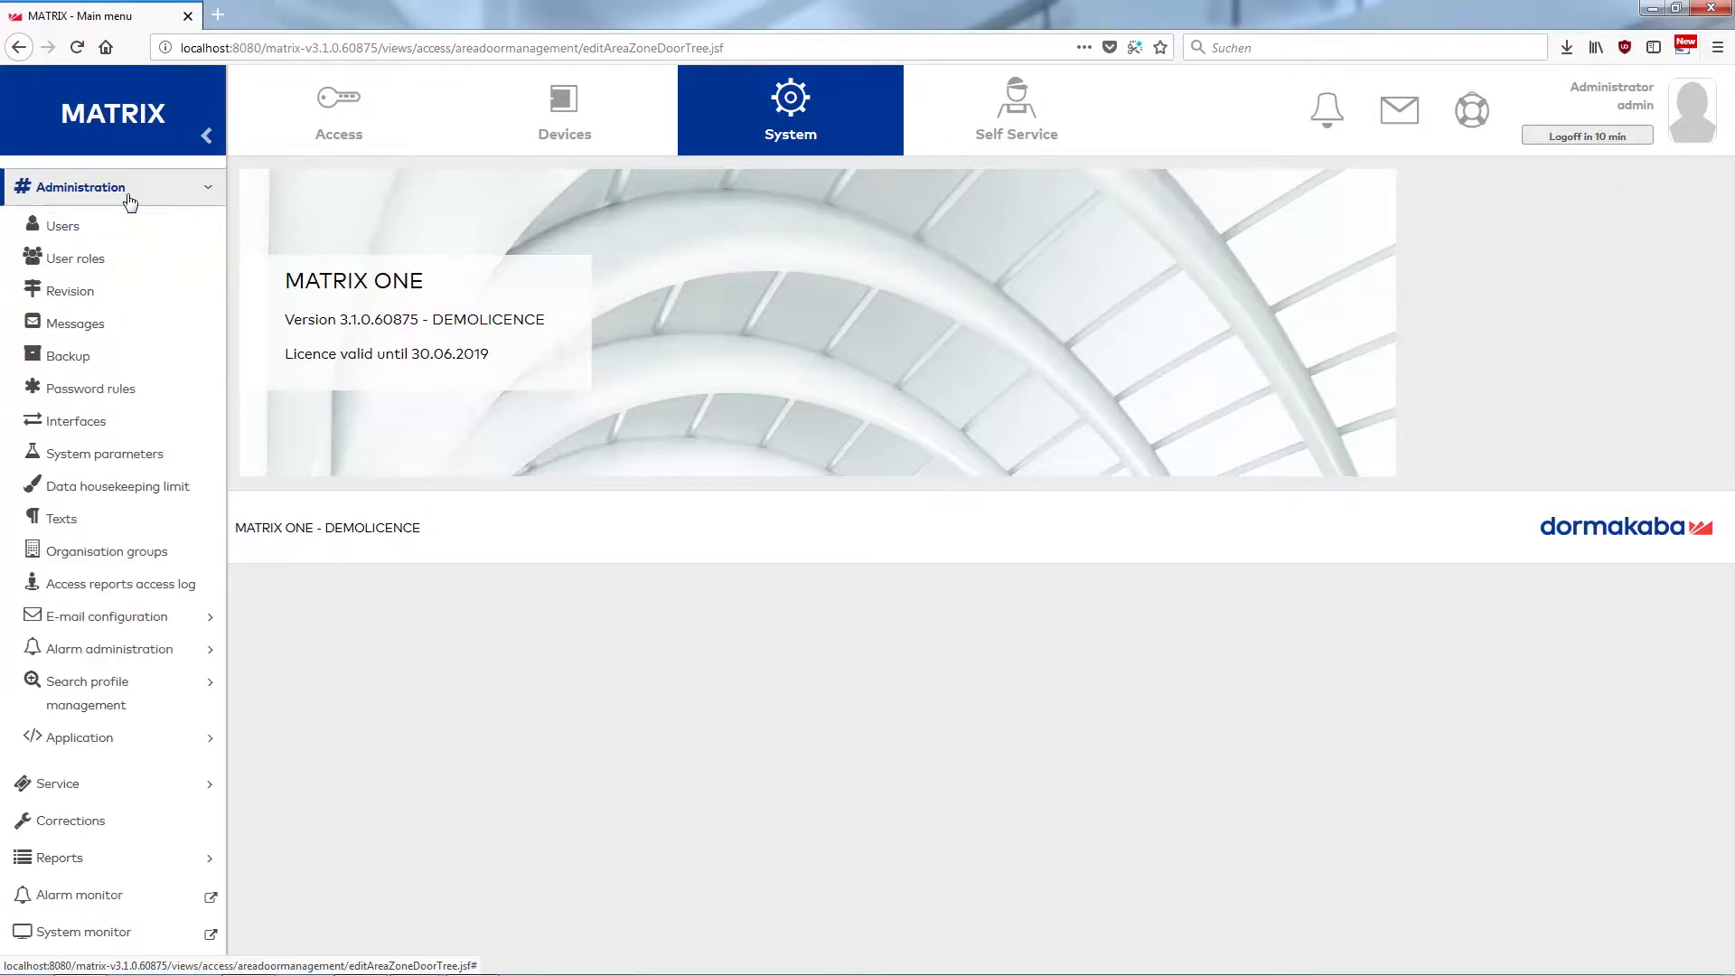
{"action": "left_click", "coordinate": [152, 651]}
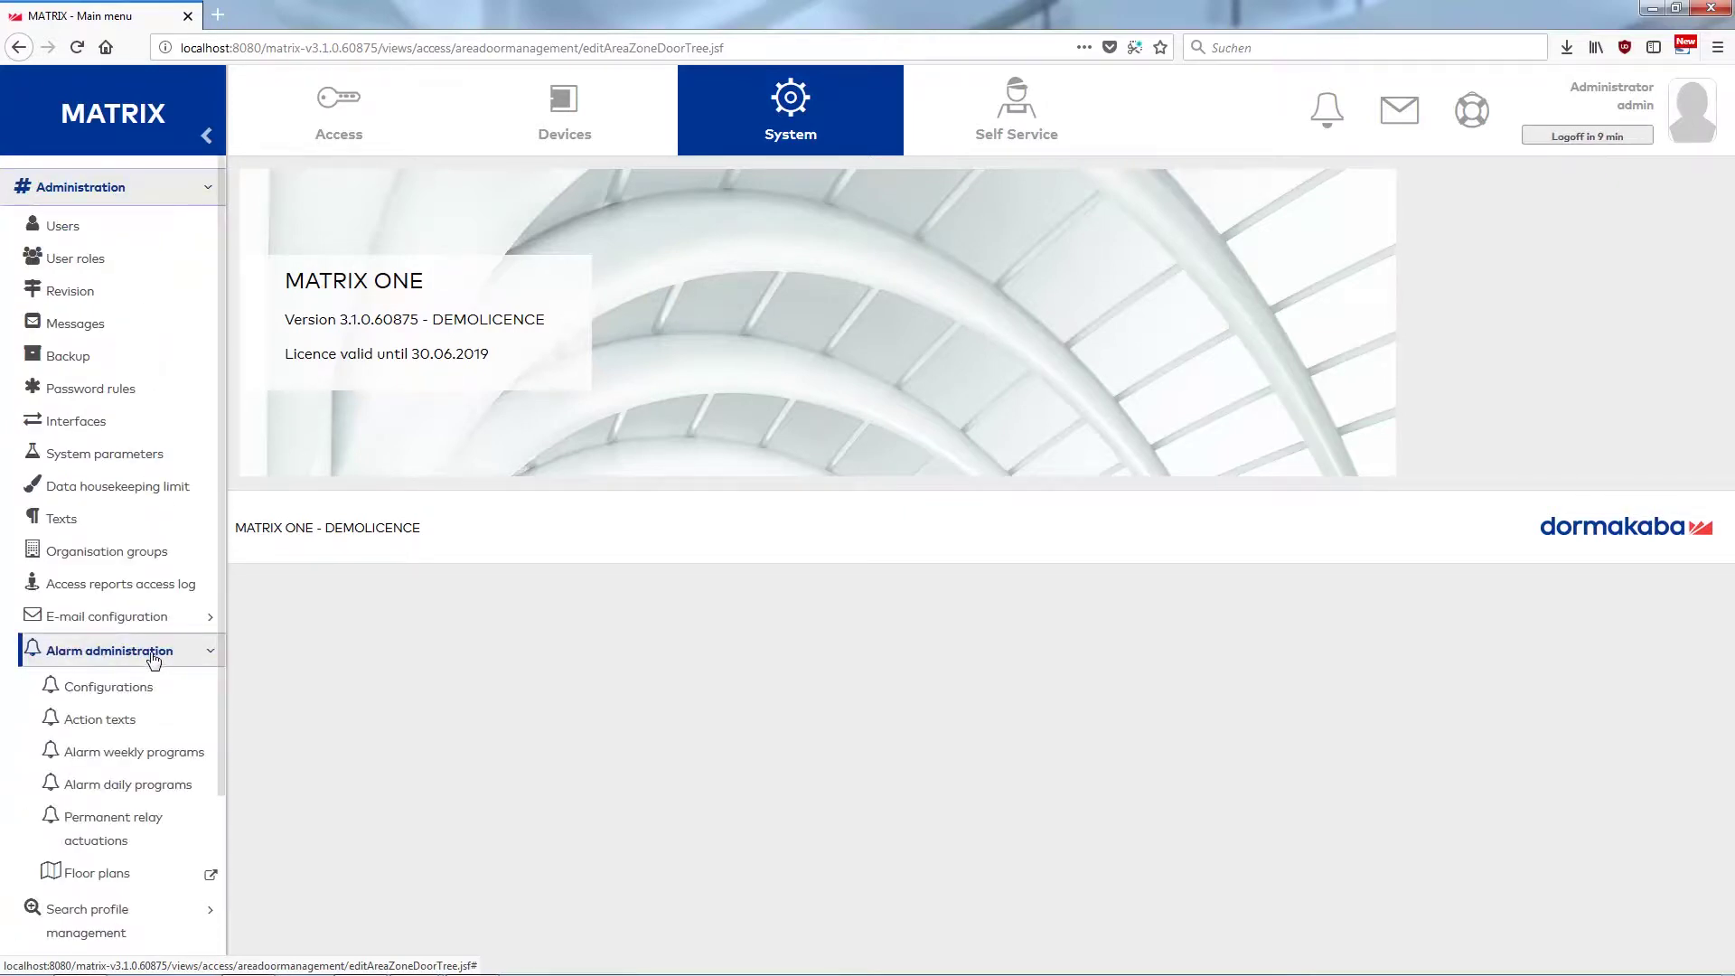
{"action": "left_click", "coordinate": [126, 873]}
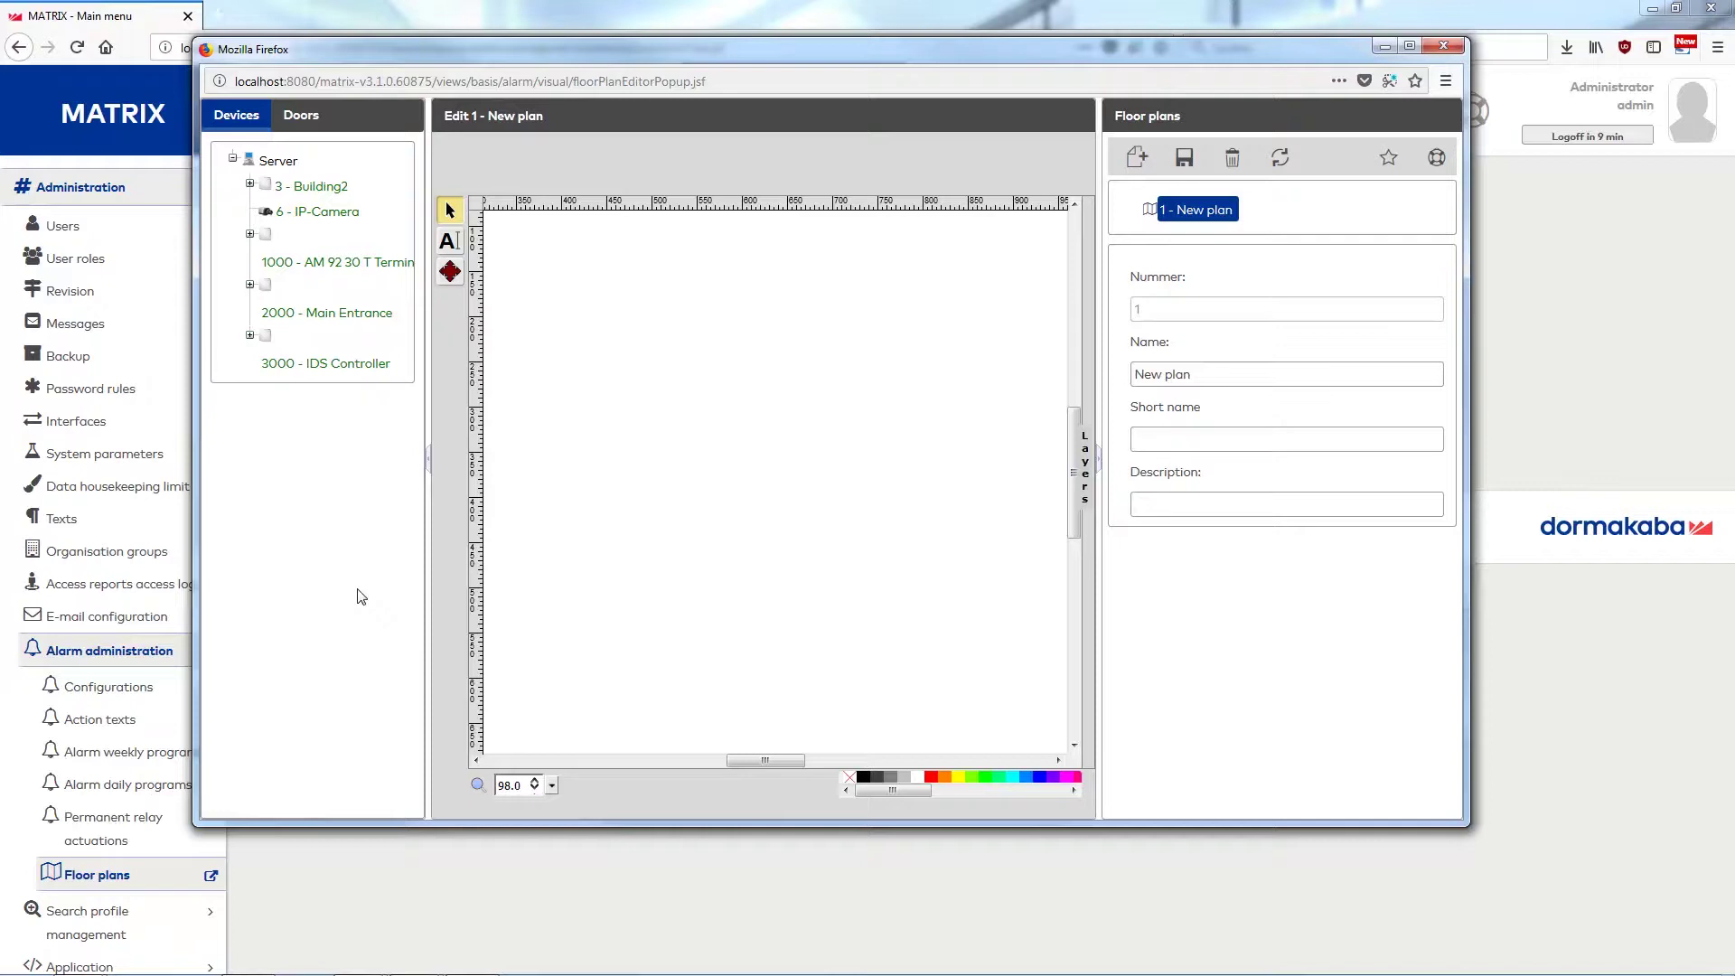
{"action": "mouse_move", "coordinate": [343, 972]}
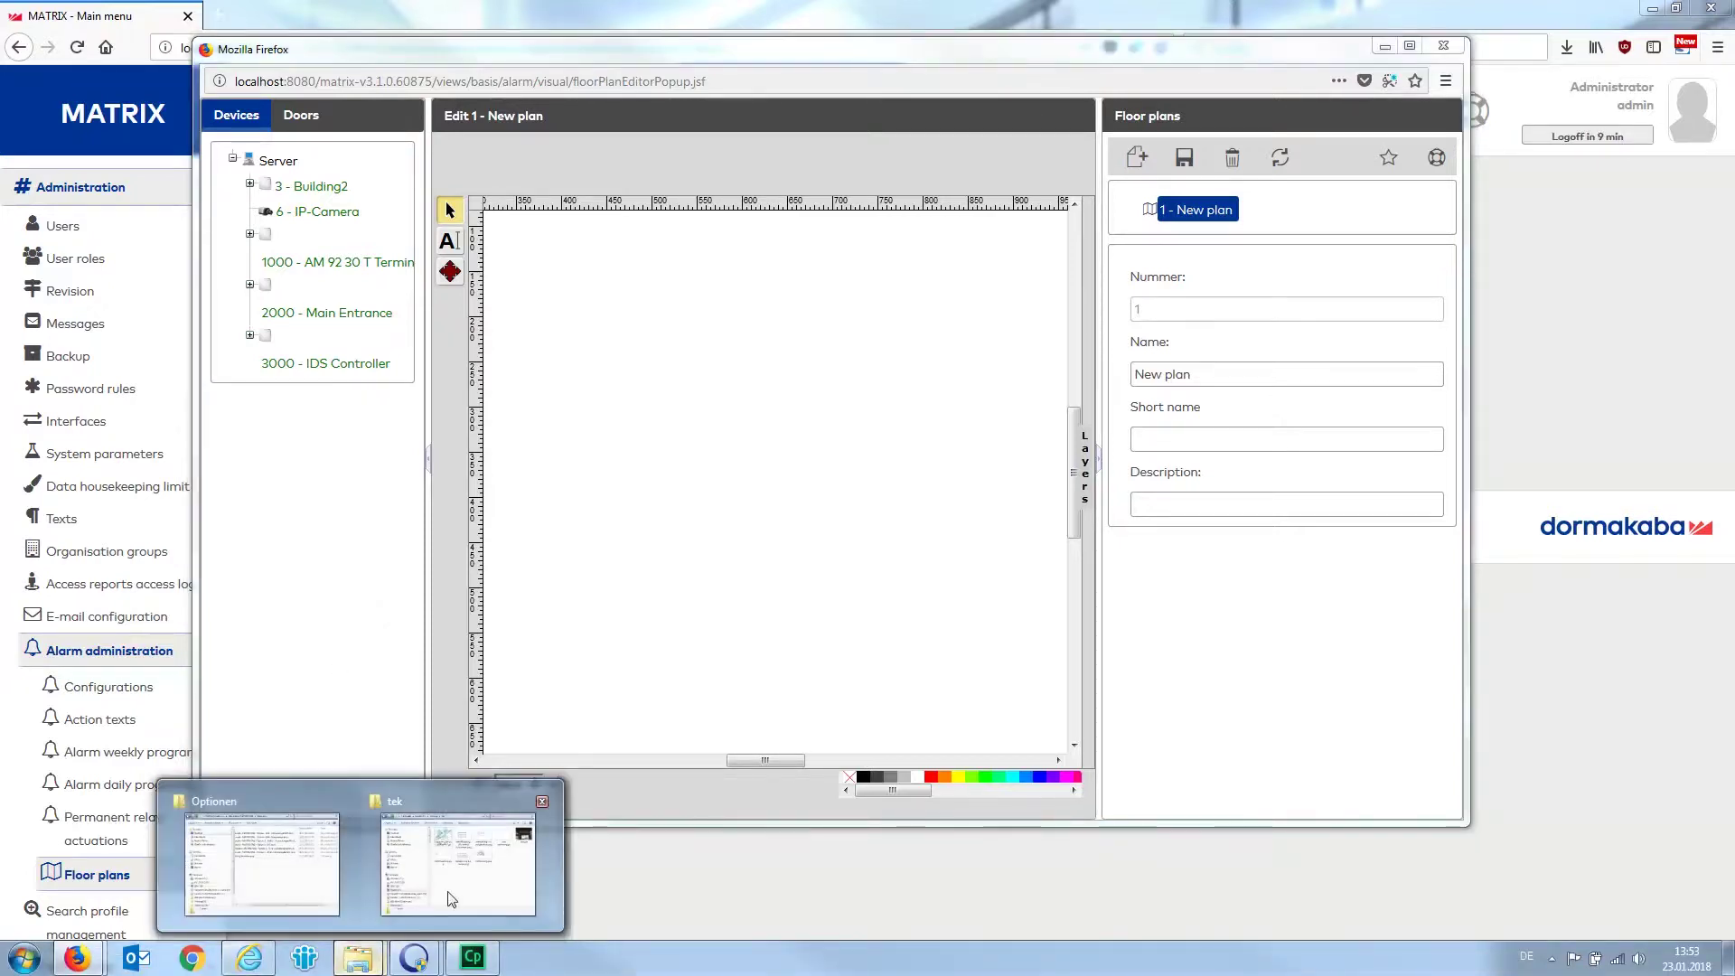
Drop test tekning vor erd geschoss.png onto the plan and stretch it across the maximized canvas
{"action": "left_click", "coordinate": [456, 883]}
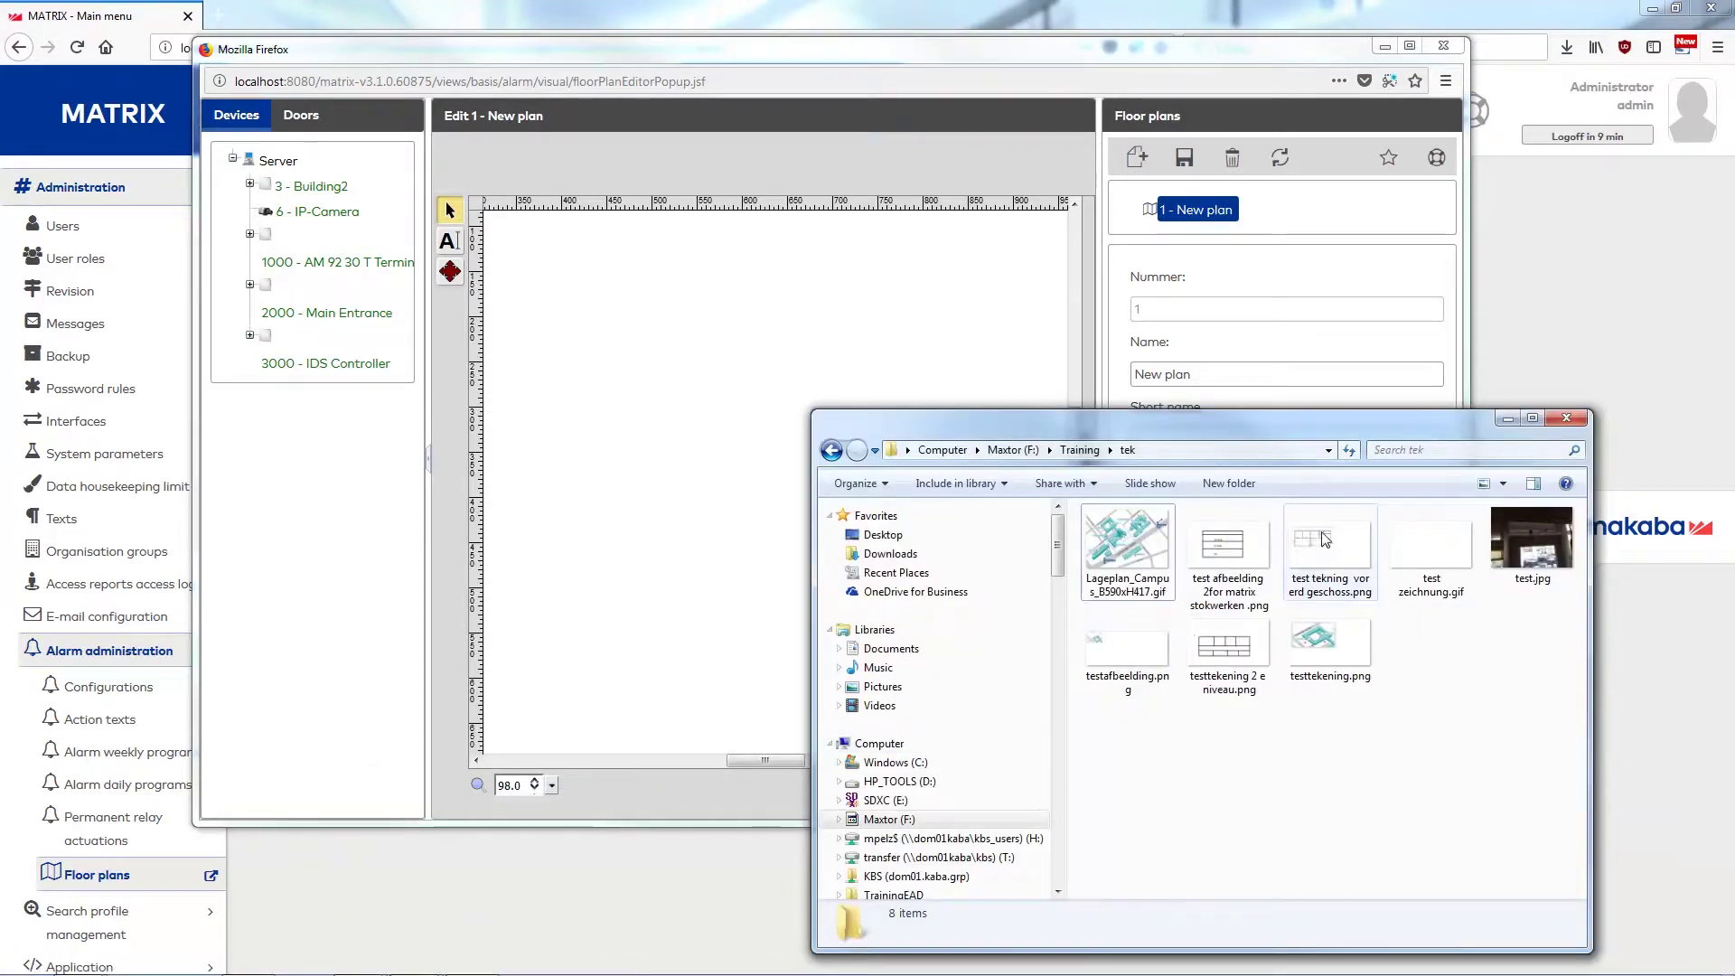
{"action": "mouse_move", "coordinate": [1328, 546]}
{"action": "left_mouse_down"}
{"action": "mouse_move", "coordinate": [1113, 473]}
{"action": "mouse_move", "coordinate": [679, 433]}
{"action": "left_mouse_up"}
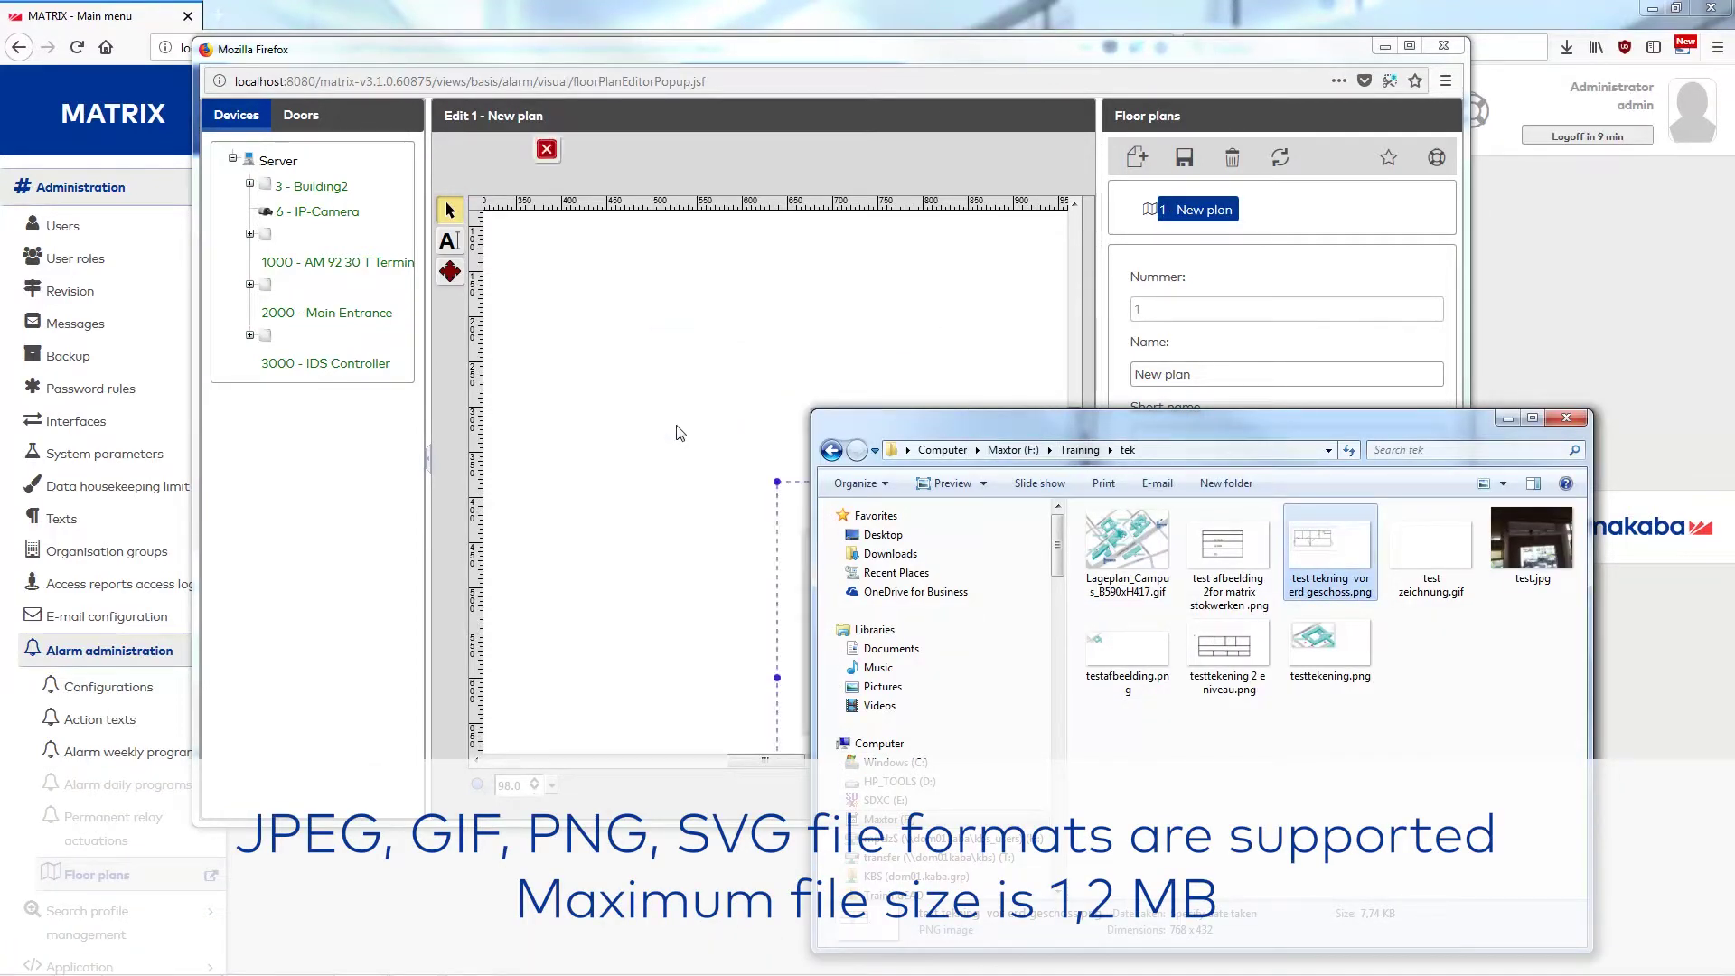
{"action": "left_click", "coordinate": [1508, 417]}
{"action": "left_click", "coordinate": [1409, 46]}
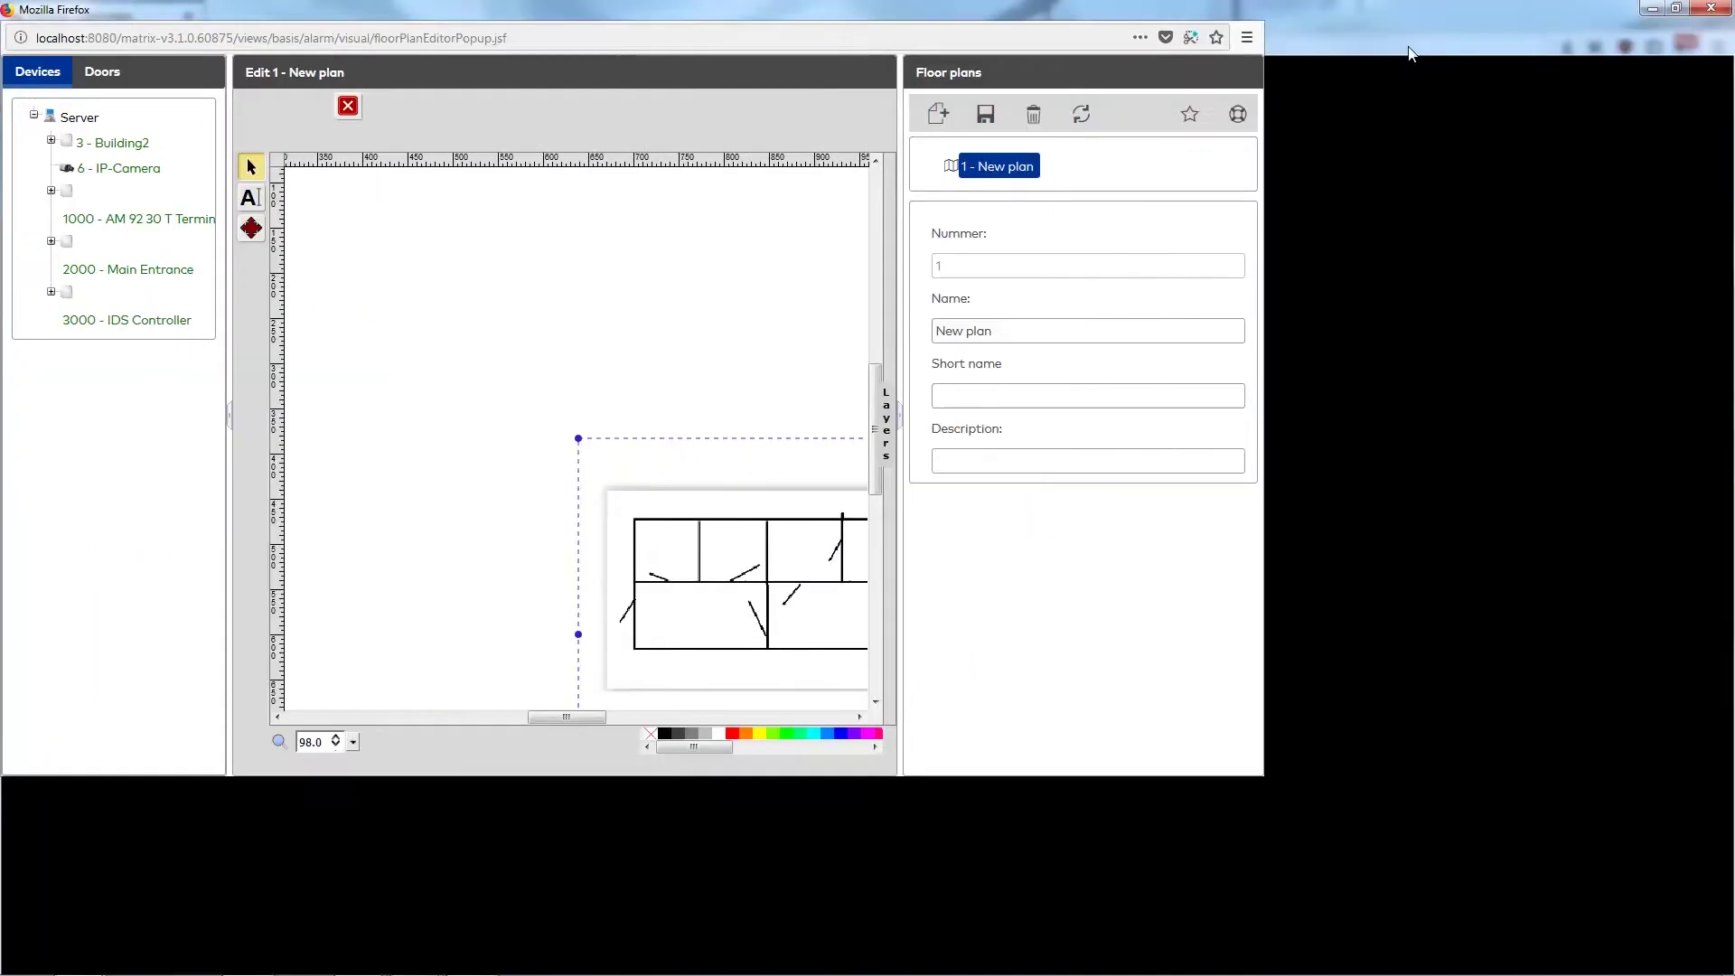
{"action": "left_click_drag", "start_coordinate": [1074, 676], "coordinate": [635, 398]}
{"action": "mouse_move", "coordinate": [1116, 651]}
{"action": "left_mouse_down"}
{"action": "mouse_move", "coordinate": [1328, 735]}
{"action": "mouse_move", "coordinate": [1336, 849]}
{"action": "left_mouse_up"}
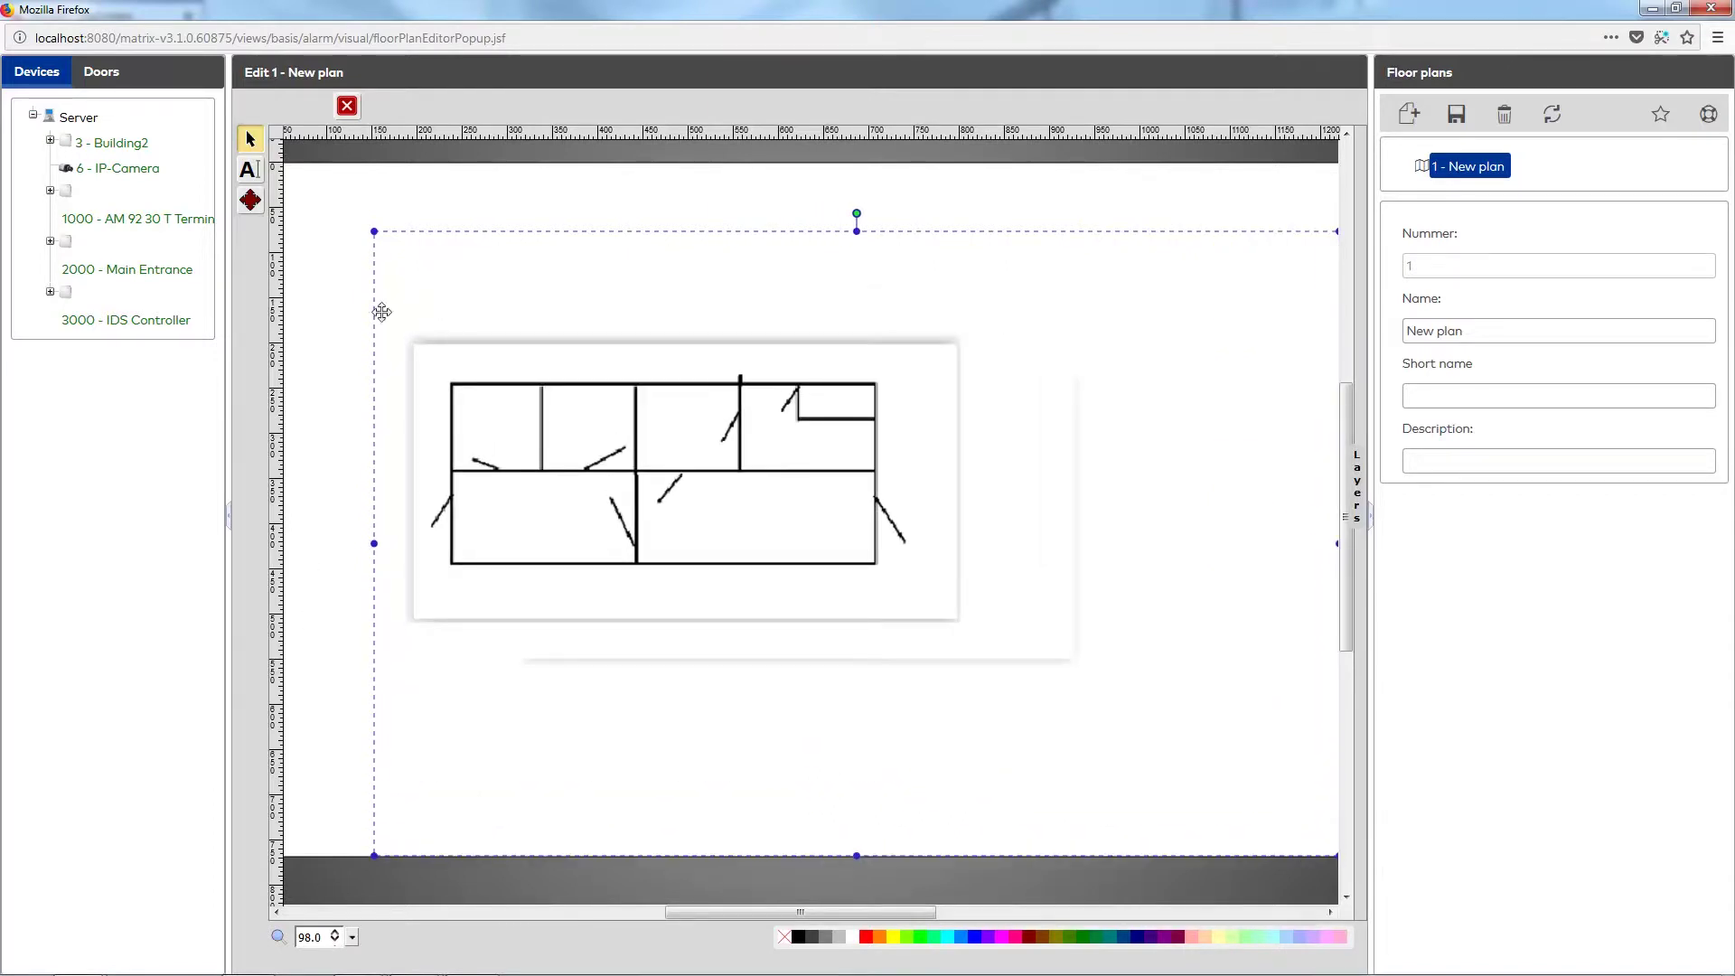
{"action": "left_click_drag", "start_coordinate": [373, 231], "coordinate": [286, 164]}
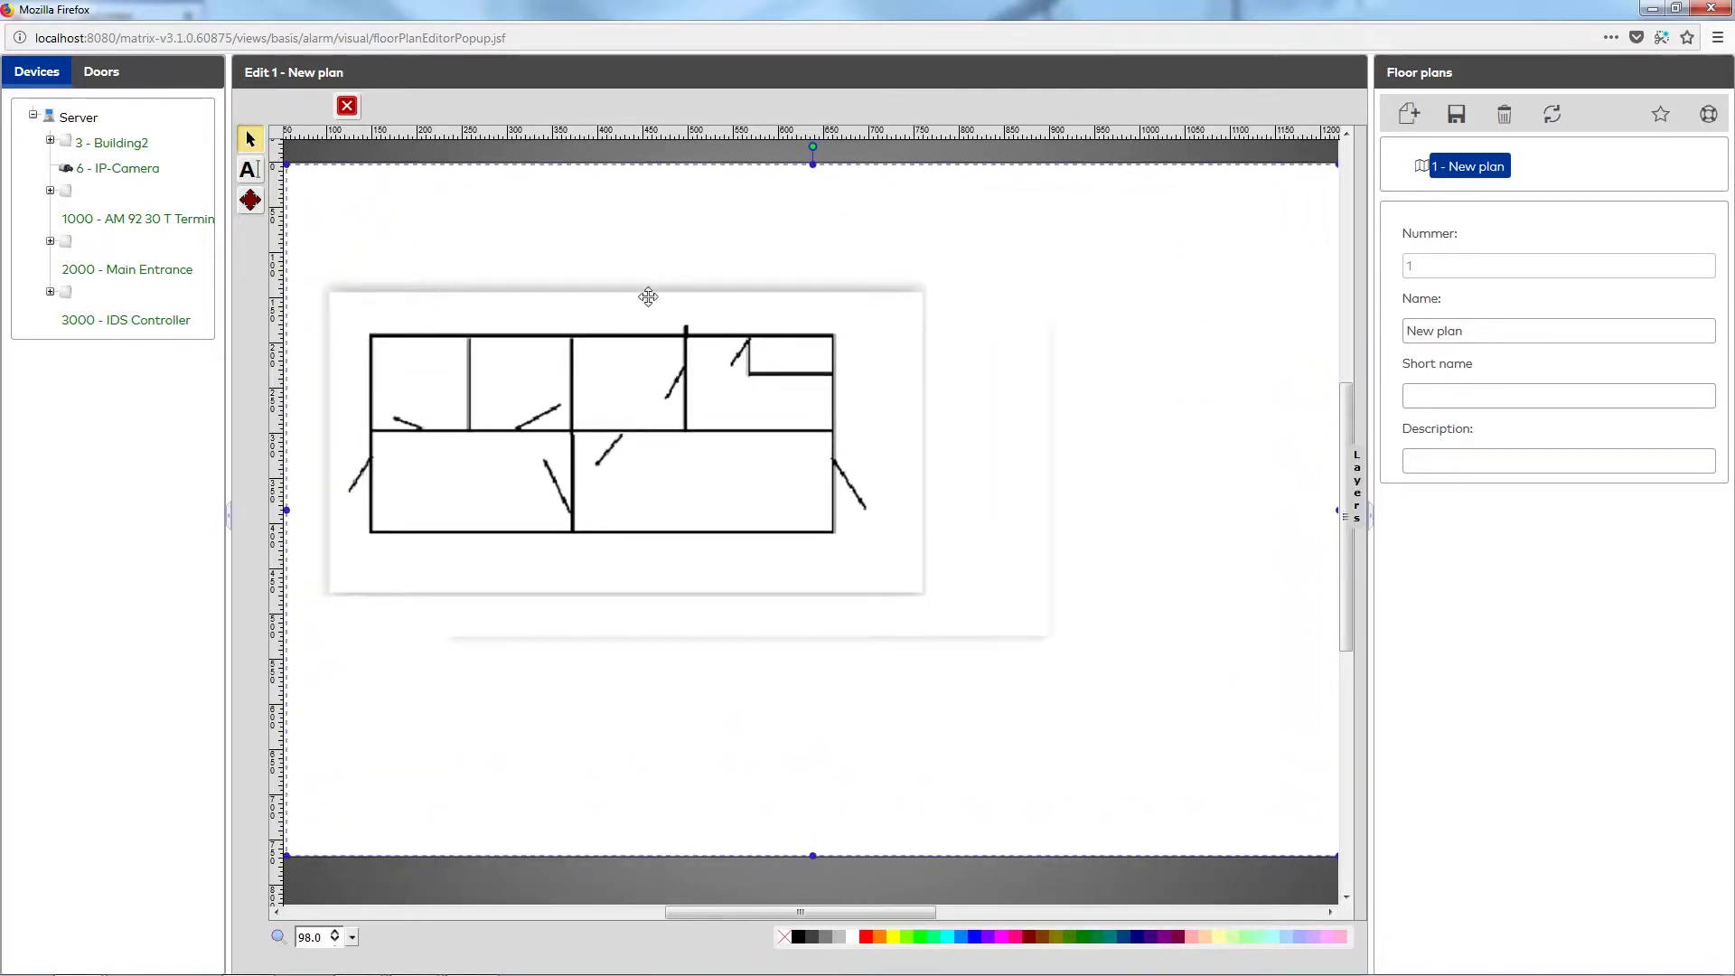
Place 6 - IP-Camera in the lower right room and the 3002 Backdoor Entrance reader on the plan
{"action": "left_click", "coordinate": [1456, 114]}
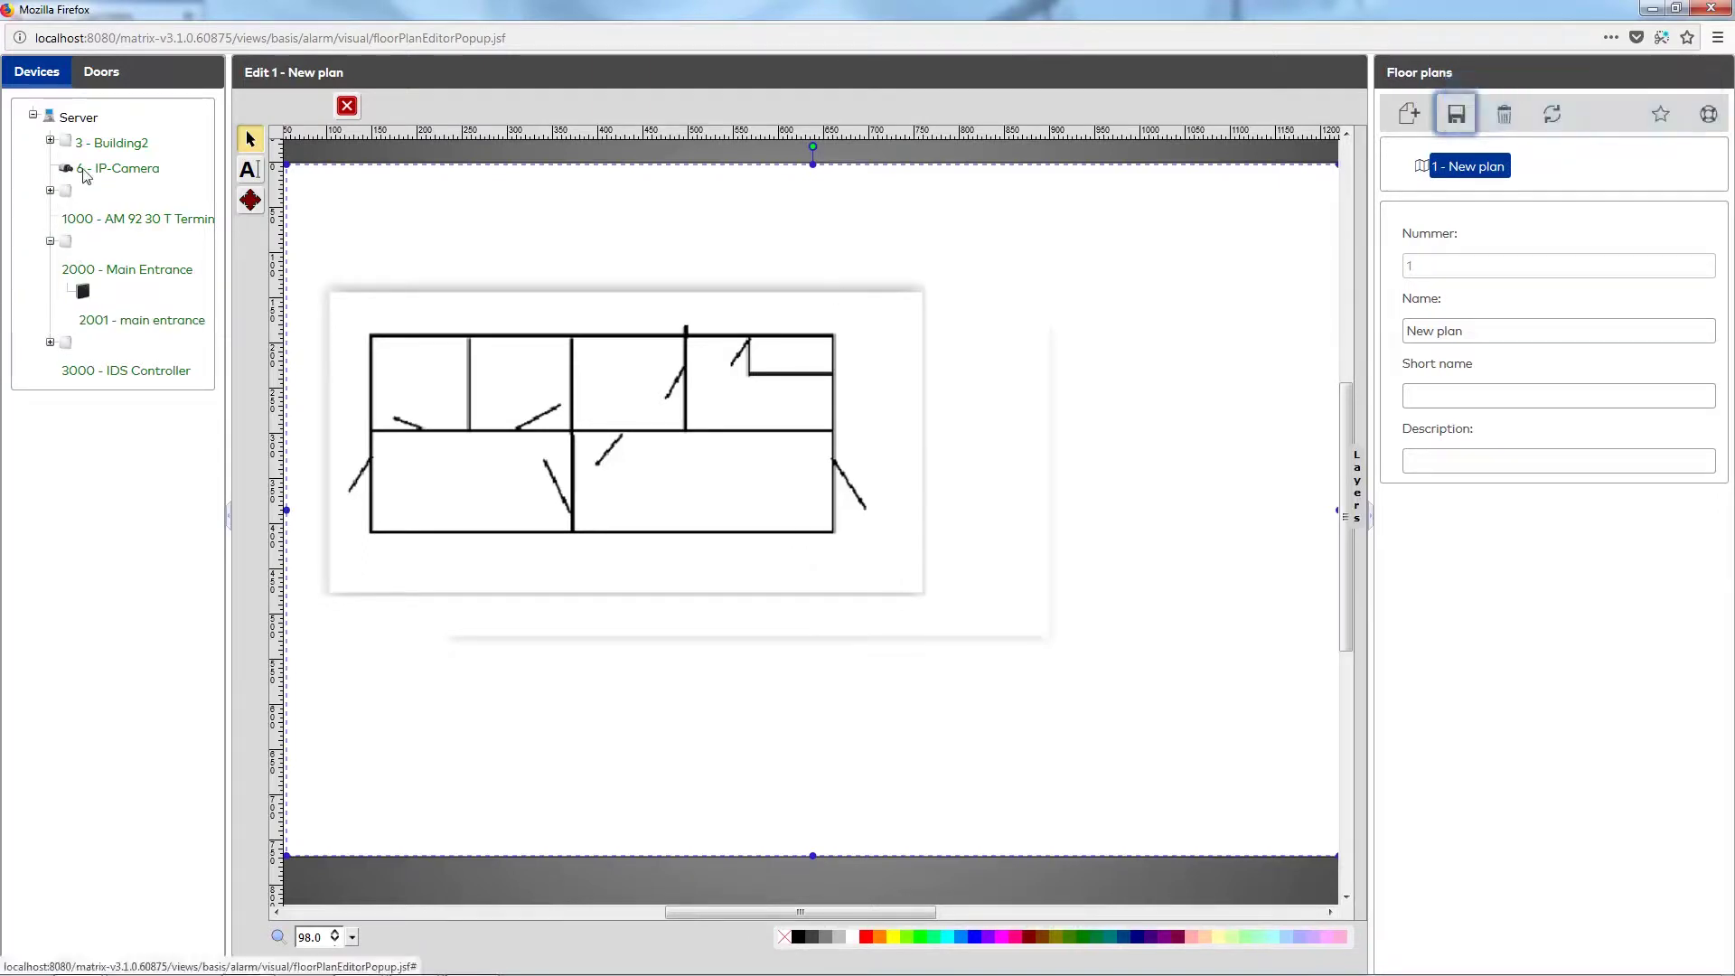
{"action": "mouse_move", "coordinate": [76, 172]}
{"action": "left_mouse_down"}
{"action": "mouse_move", "coordinate": [643, 413]}
{"action": "mouse_move", "coordinate": [714, 484]}
{"action": "left_mouse_up"}
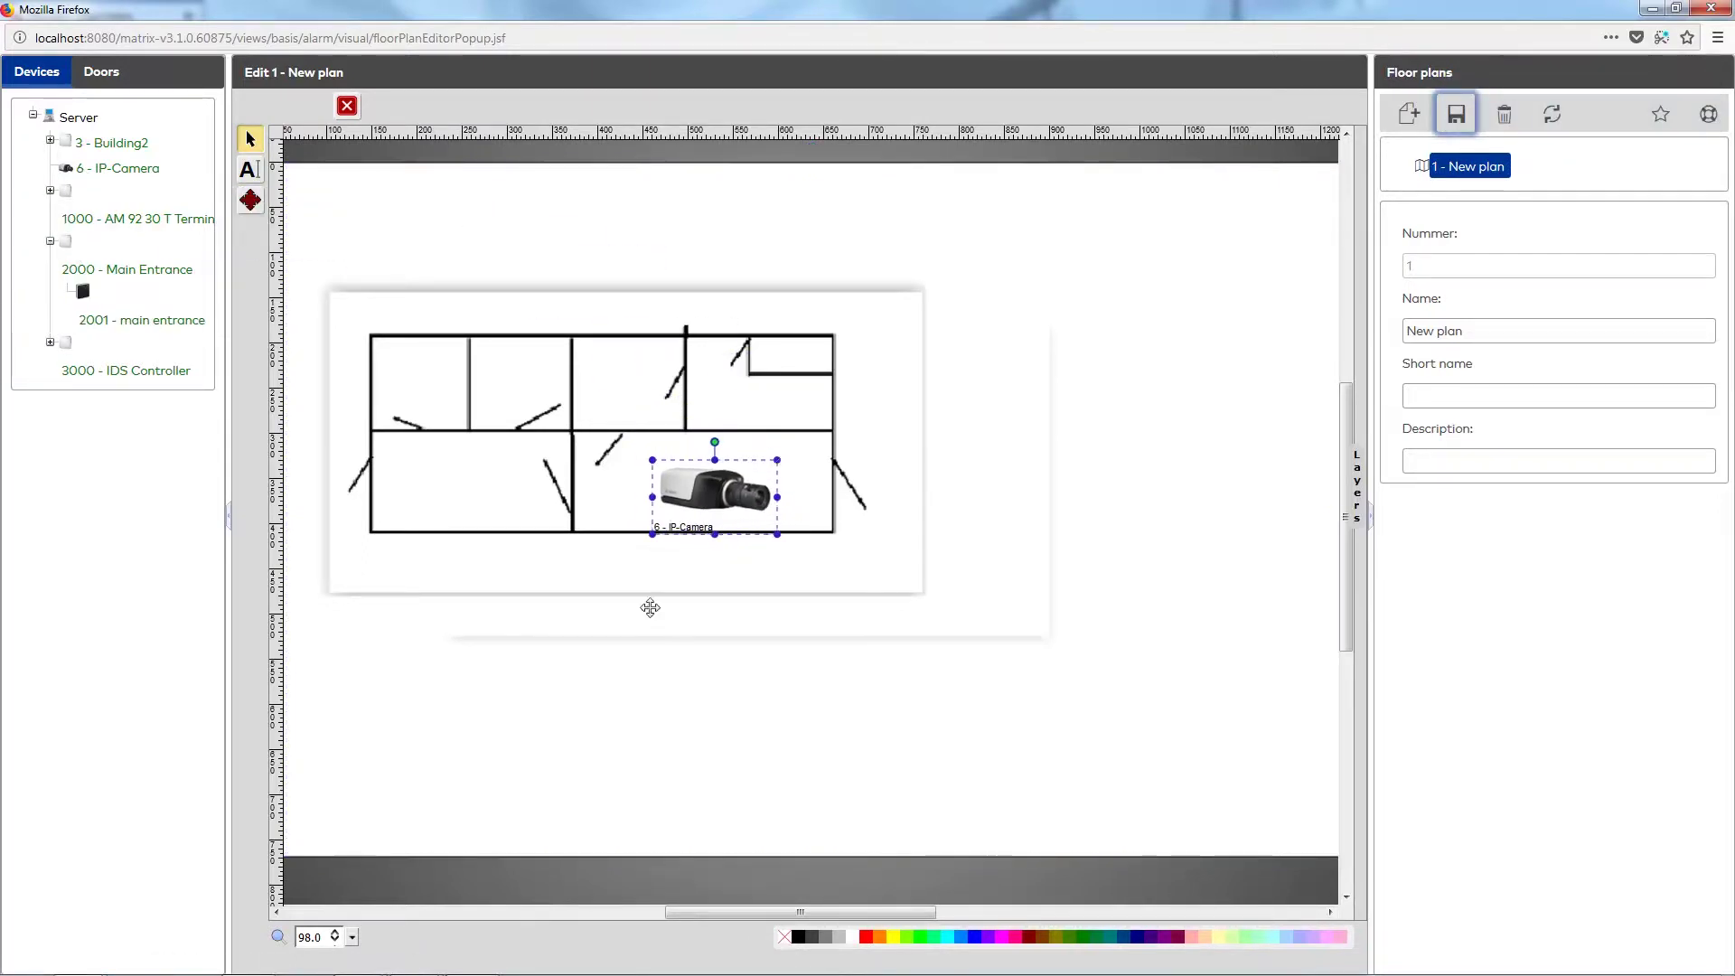
{"action": "left_click", "coordinate": [604, 599]}
{"action": "left_click", "coordinate": [49, 342]}
{"action": "mouse_move", "coordinate": [84, 443]}
{"action": "left_mouse_down"}
{"action": "mouse_move", "coordinate": [920, 499]}
{"action": "mouse_move", "coordinate": [854, 402]}
{"action": "left_mouse_up"}
{"action": "left_click_drag", "start_coordinate": [787, 354], "coordinate": [824, 411]}
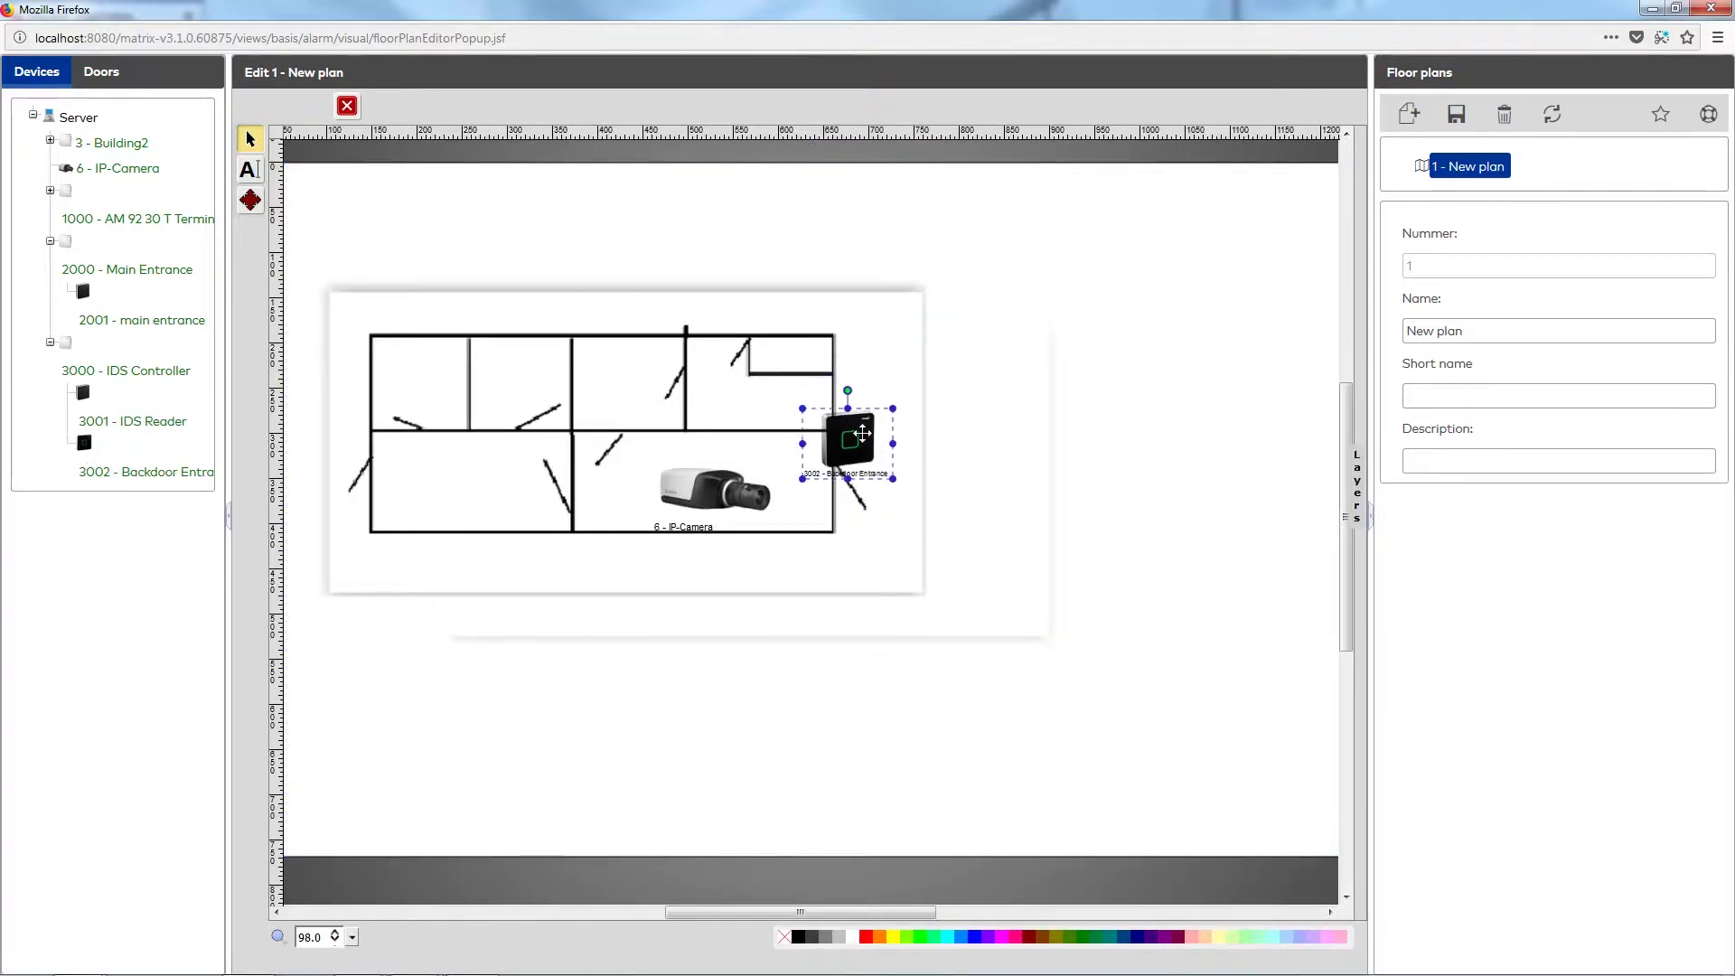
{"action": "left_click", "coordinate": [994, 678]}
Add the 3002 Backdoor Entrance door from the Doors list, save the plan and close the editor
{"action": "left_click", "coordinate": [99, 72]}
{"action": "left_click", "coordinate": [50, 166]}
{"action": "mouse_move", "coordinate": [83, 240]}
{"action": "left_mouse_down"}
{"action": "mouse_move", "coordinate": [91, 271]}
{"action": "mouse_move", "coordinate": [866, 516]}
{"action": "left_mouse_up"}
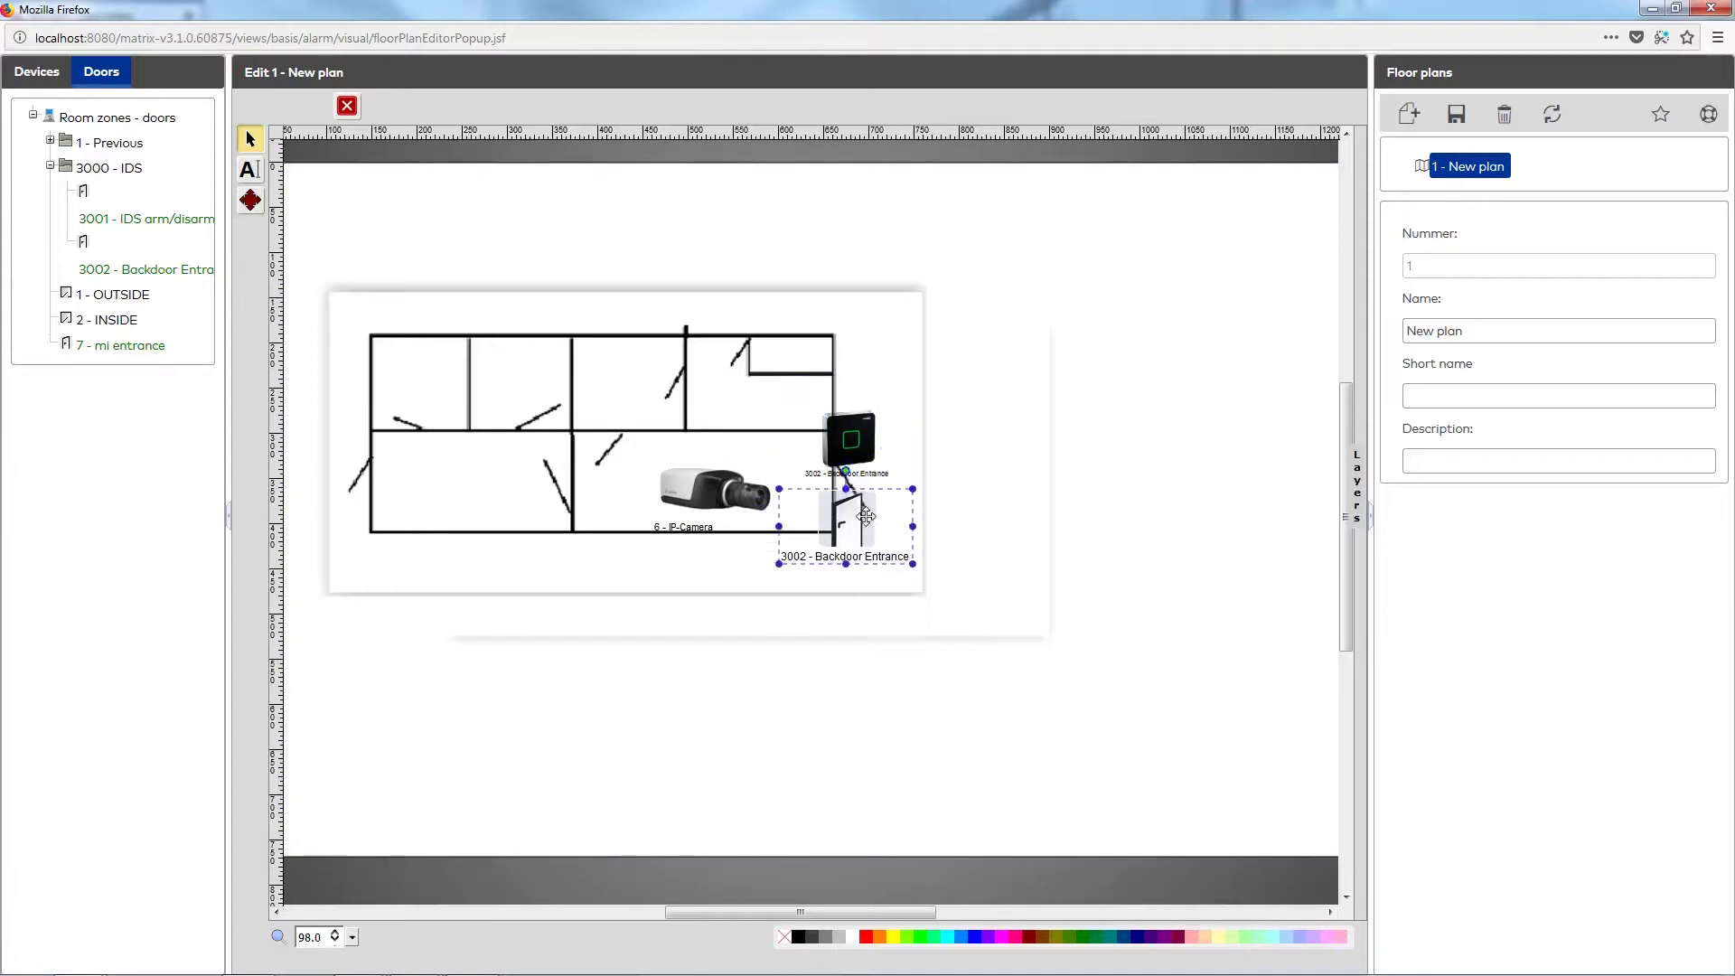
{"action": "left_click", "coordinate": [1039, 465]}
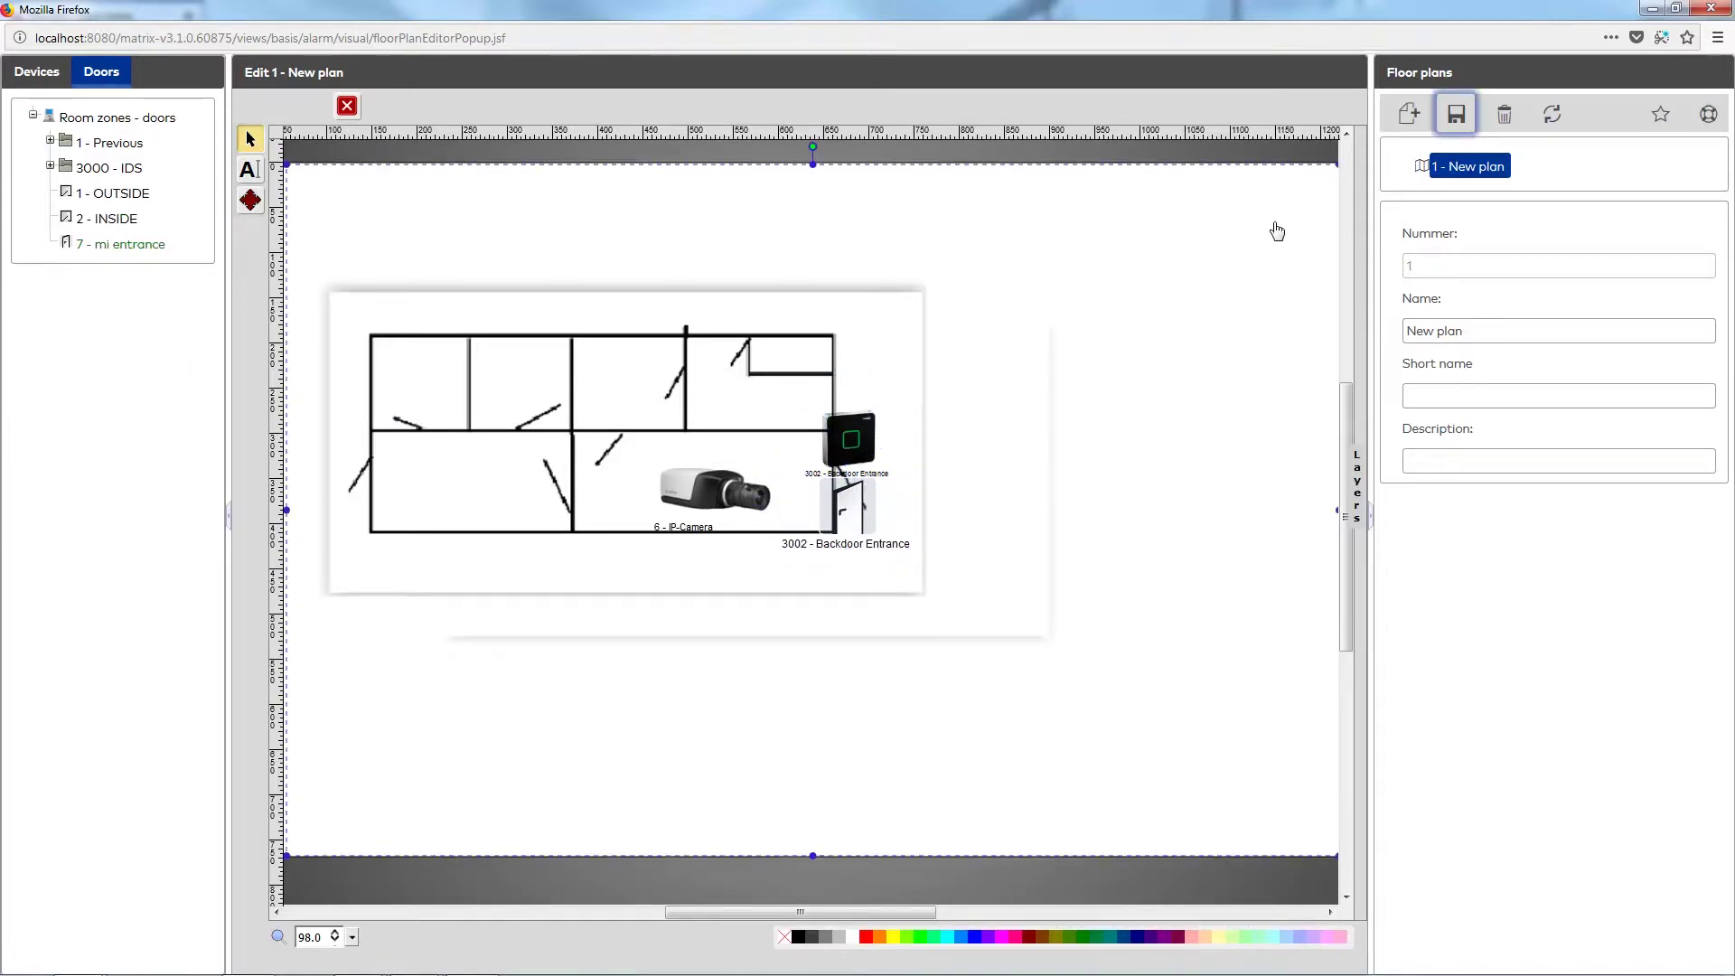
{"action": "left_click", "coordinate": [1458, 118]}
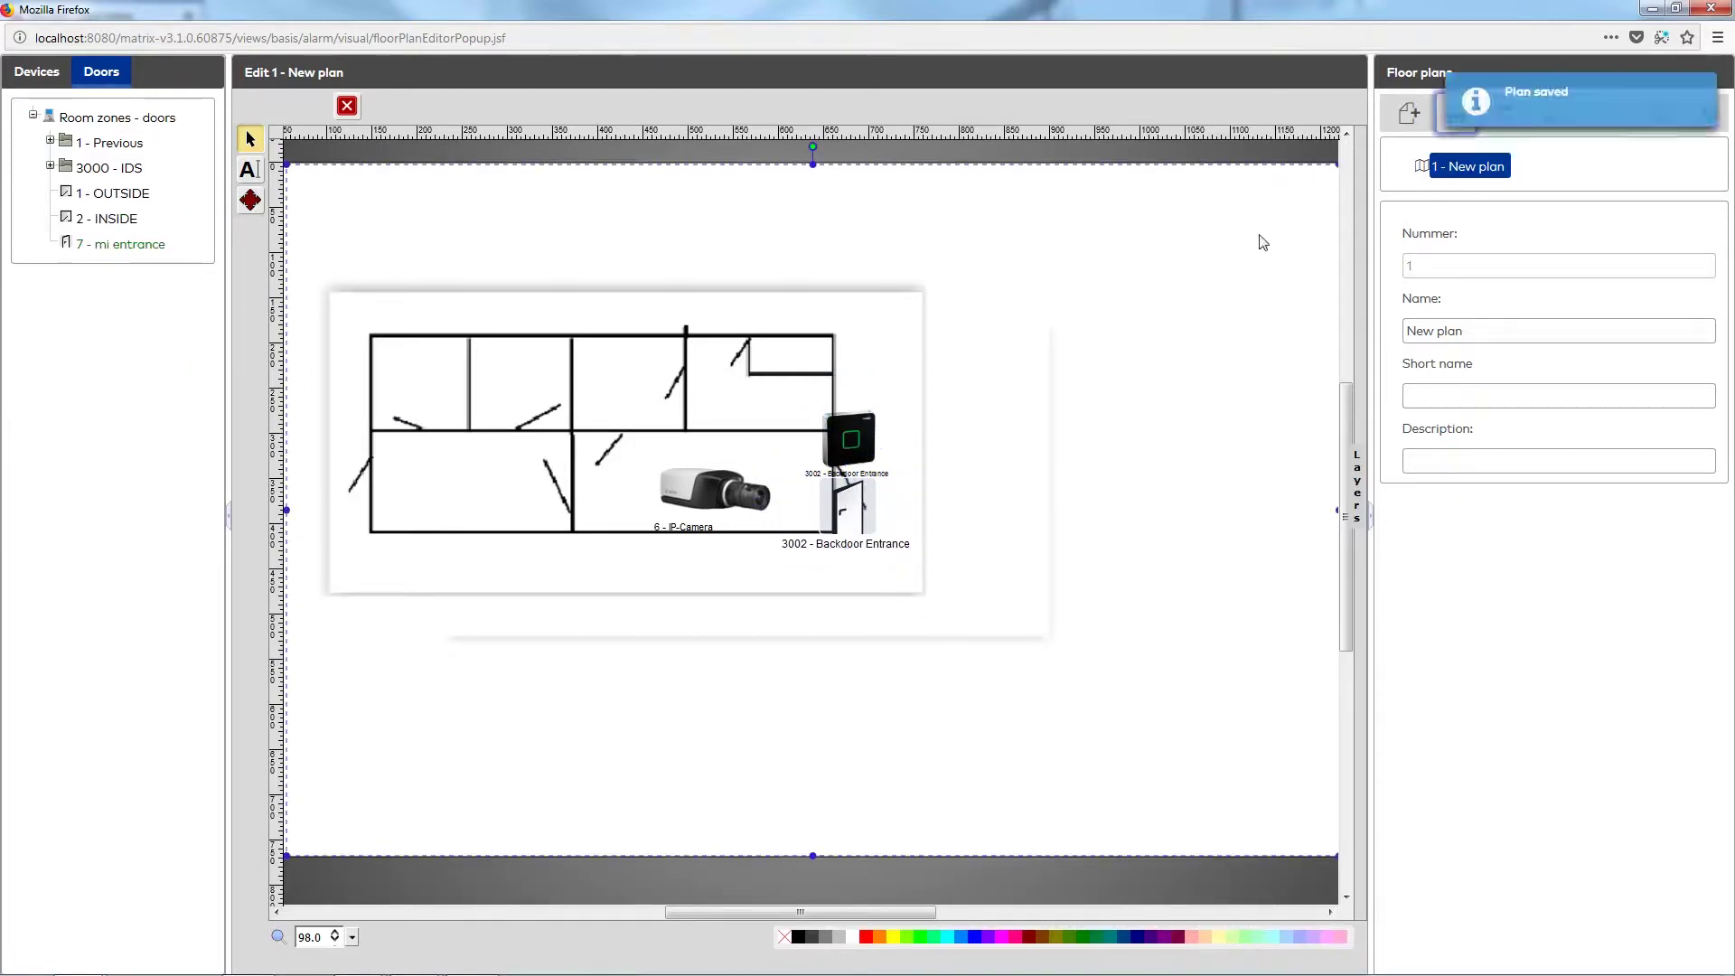
{"action": "left_click", "coordinate": [1714, 11]}
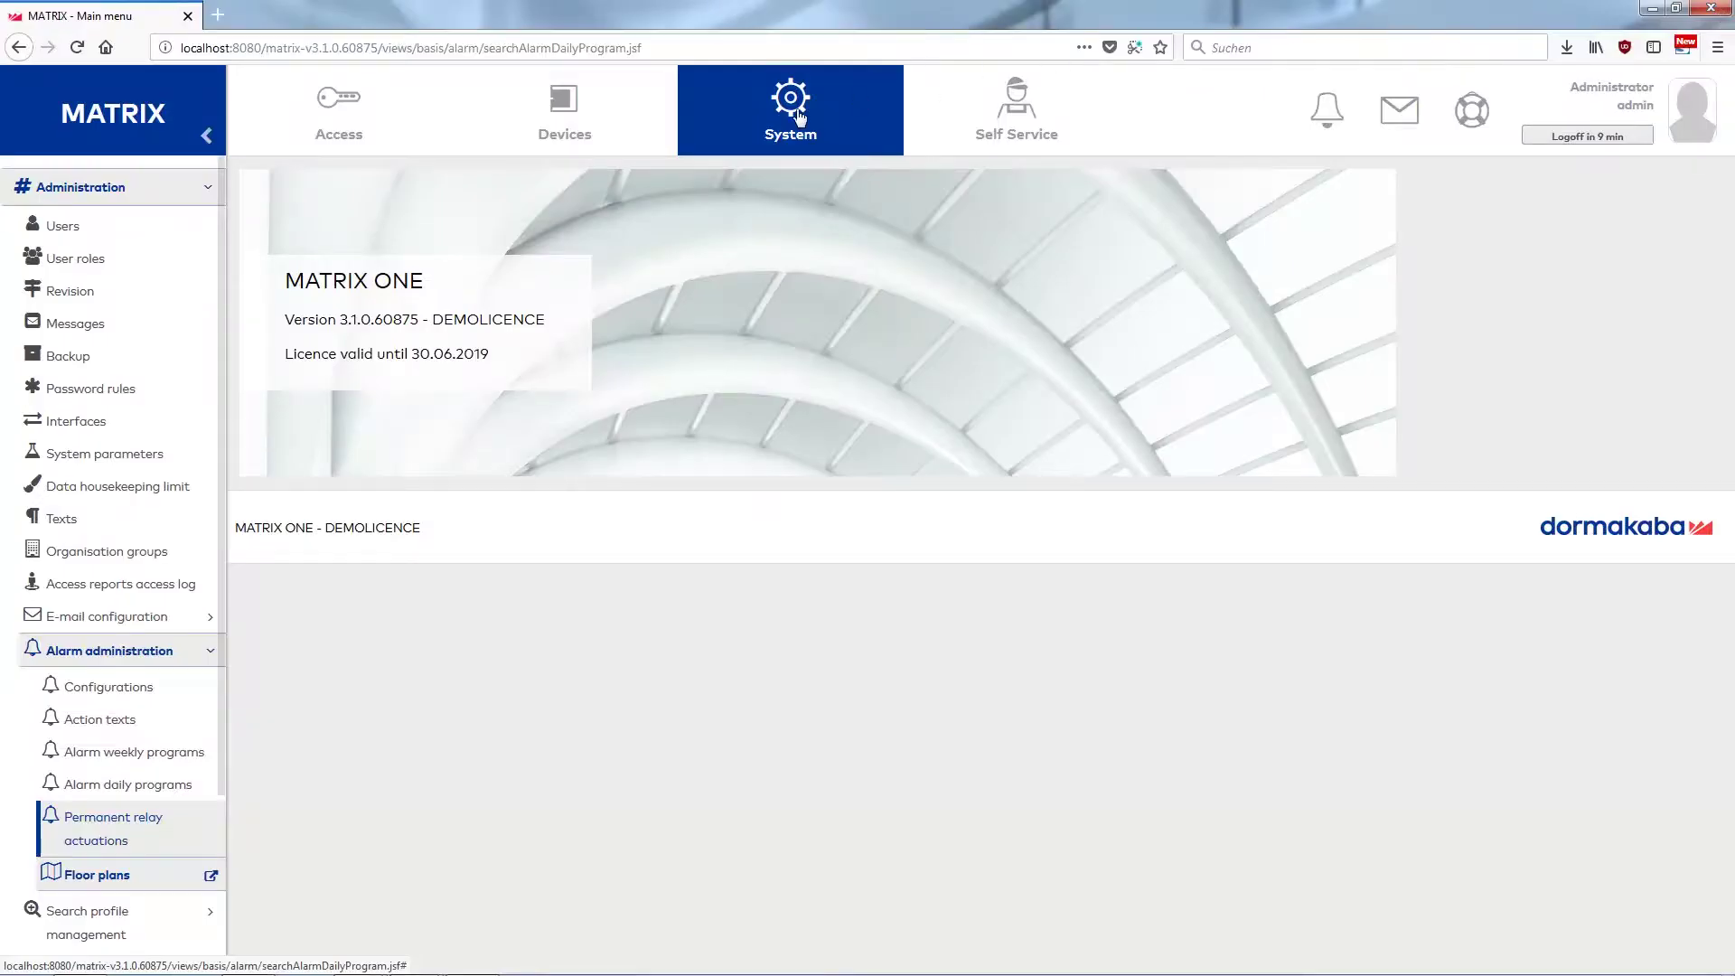
Create and save an alarm daily program named 'always' running from 00 to 24
{"action": "left_click", "coordinate": [176, 786]}
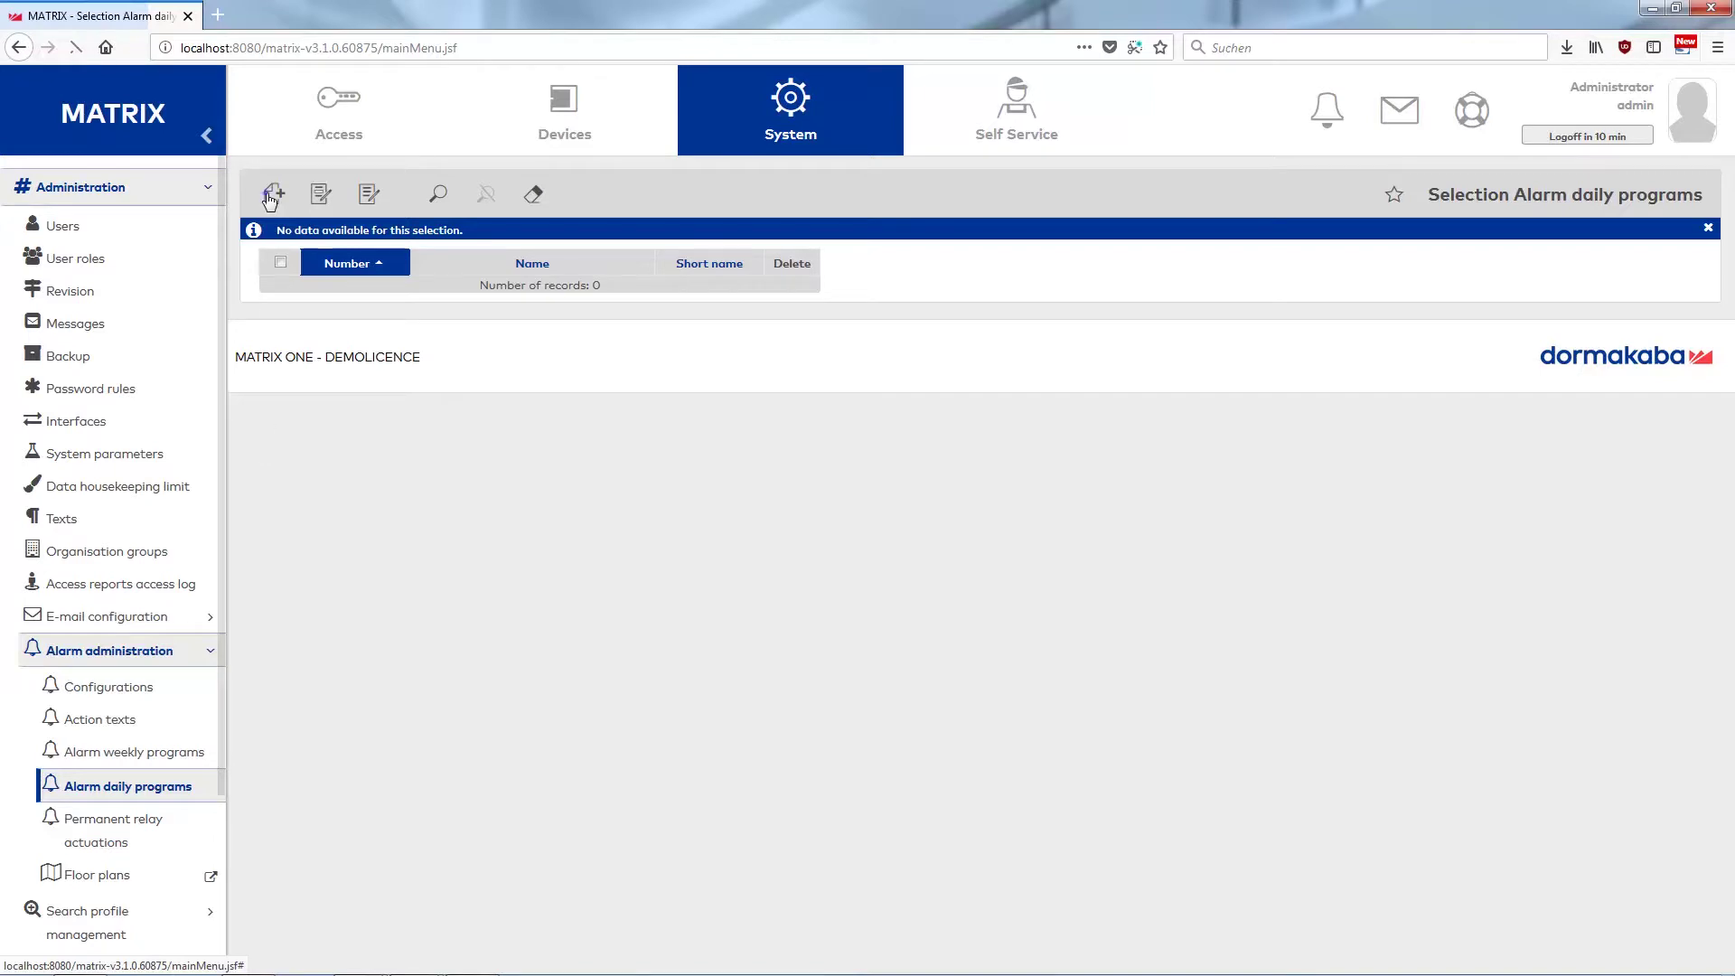
{"action": "left_click", "coordinate": [271, 195]}
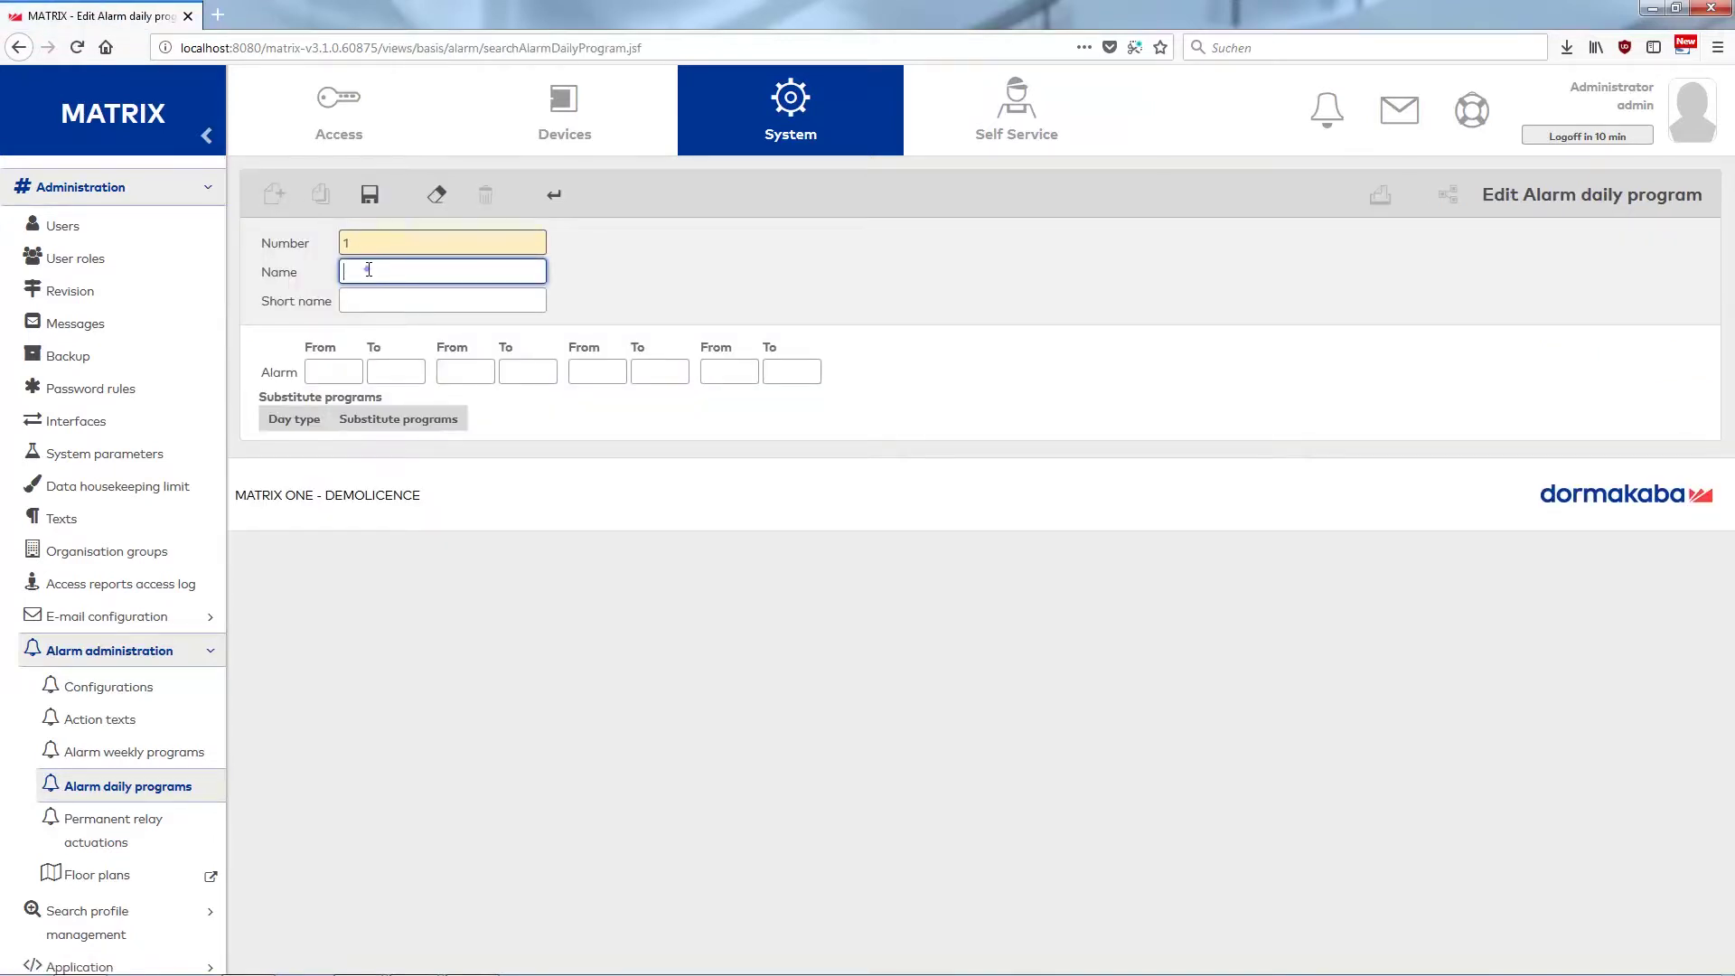
{"action": "type", "text": "always"}
{"action": "left_click", "coordinate": [336, 362]}
{"action": "type", "text": "00"}
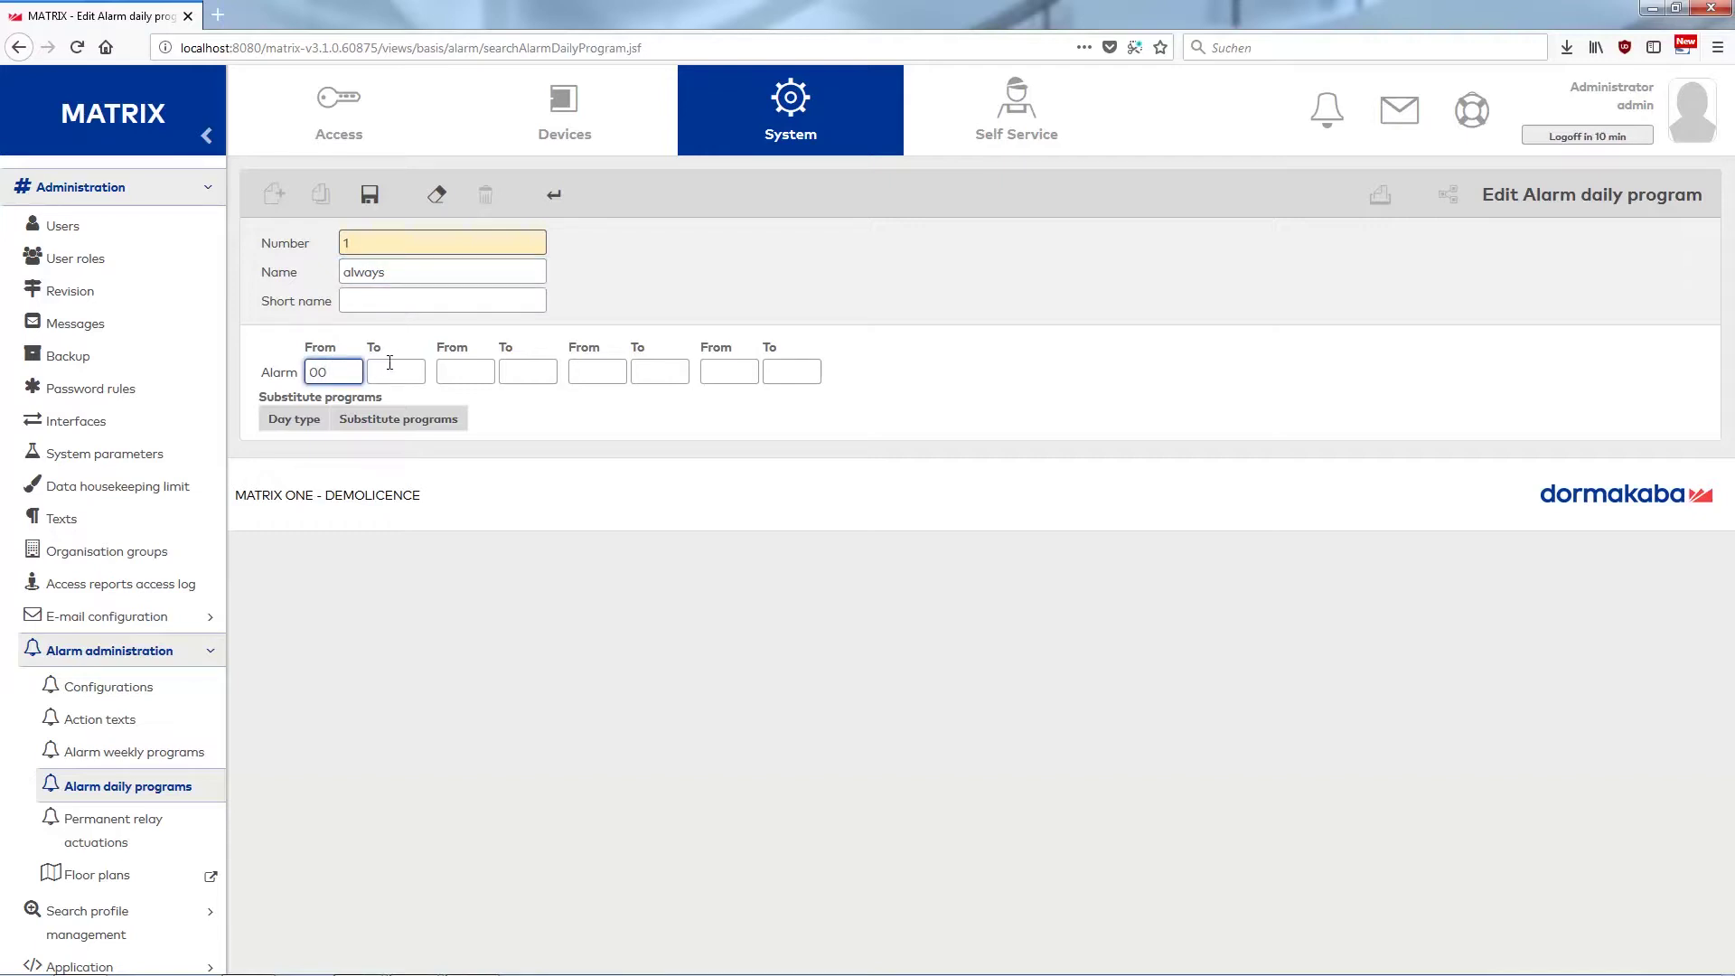
{"action": "left_click", "coordinate": [393, 363]}
{"action": "type", "text": "24"}
{"action": "left_click", "coordinate": [370, 197]}
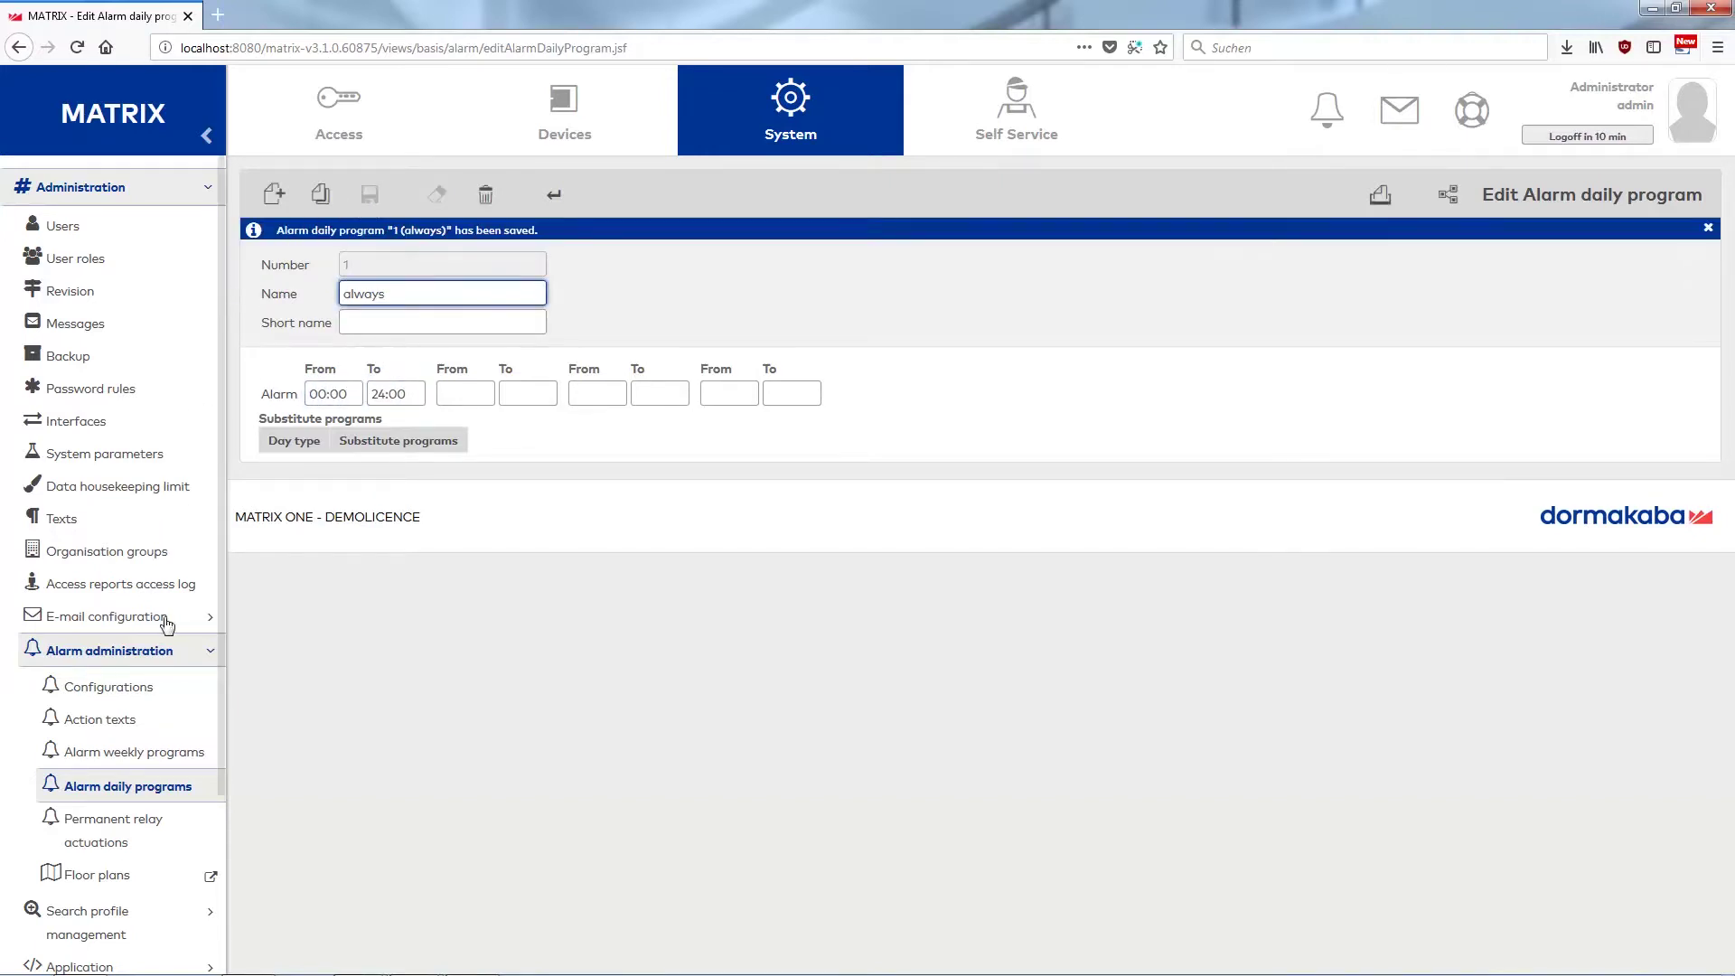
Create and save an alarm weekly program named 'always'
{"action": "left_click", "coordinate": [163, 757]}
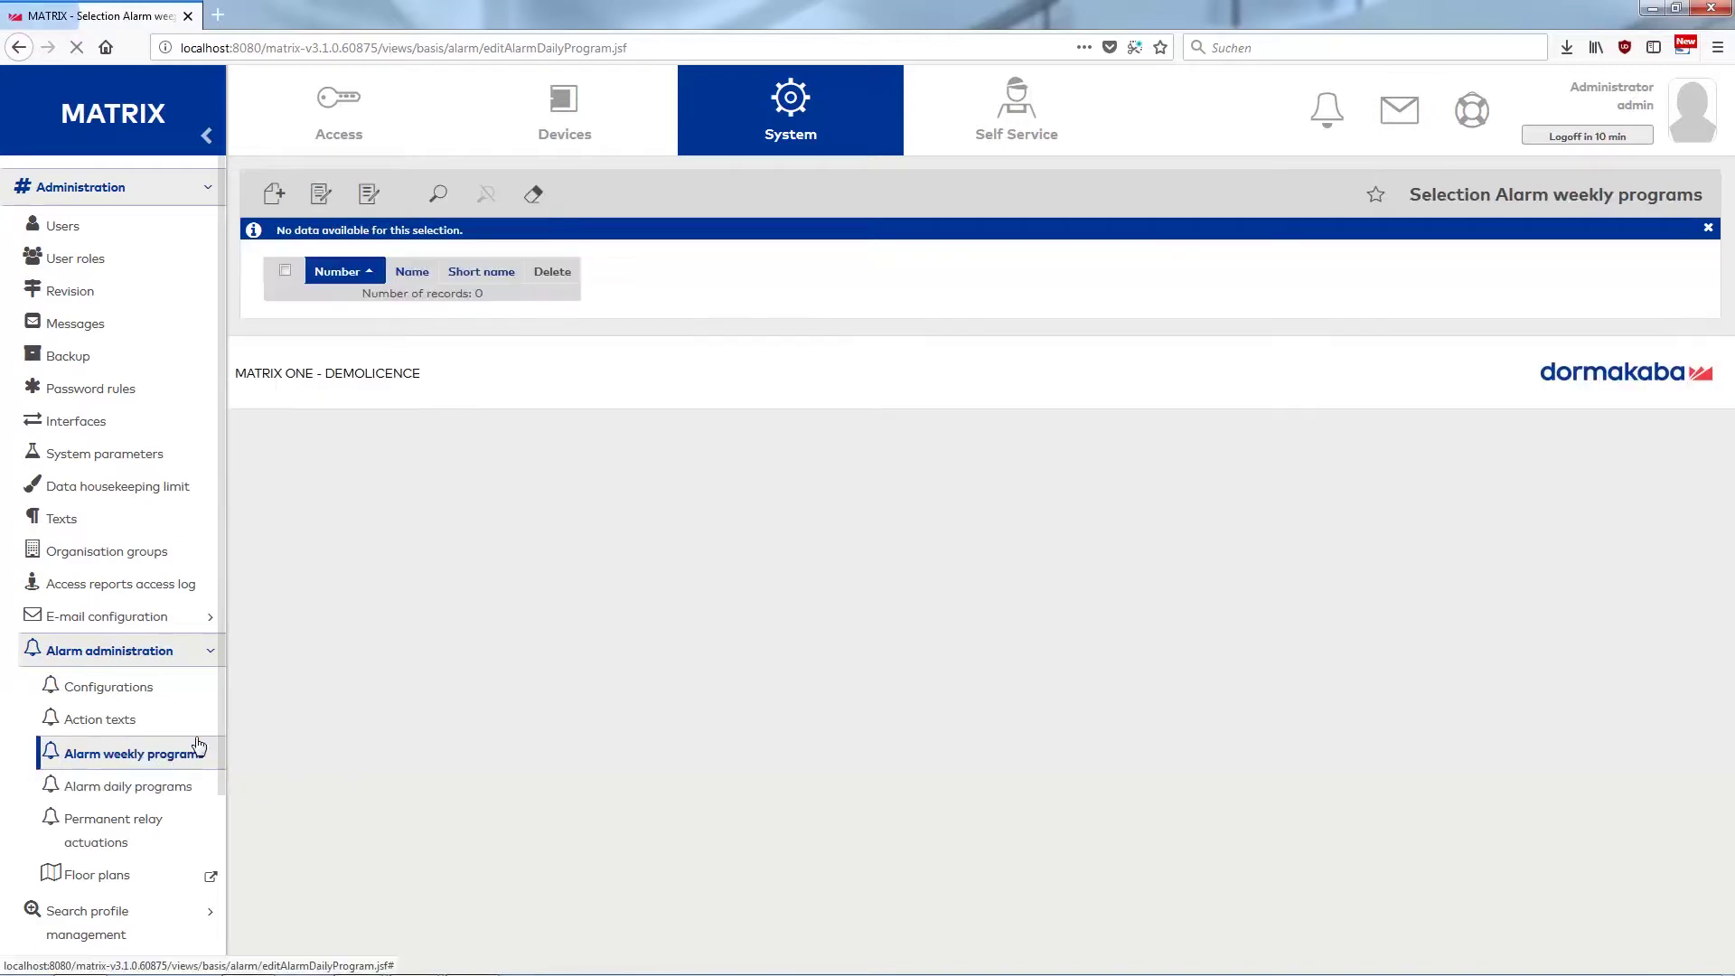
{"action": "left_click", "coordinate": [271, 199]}
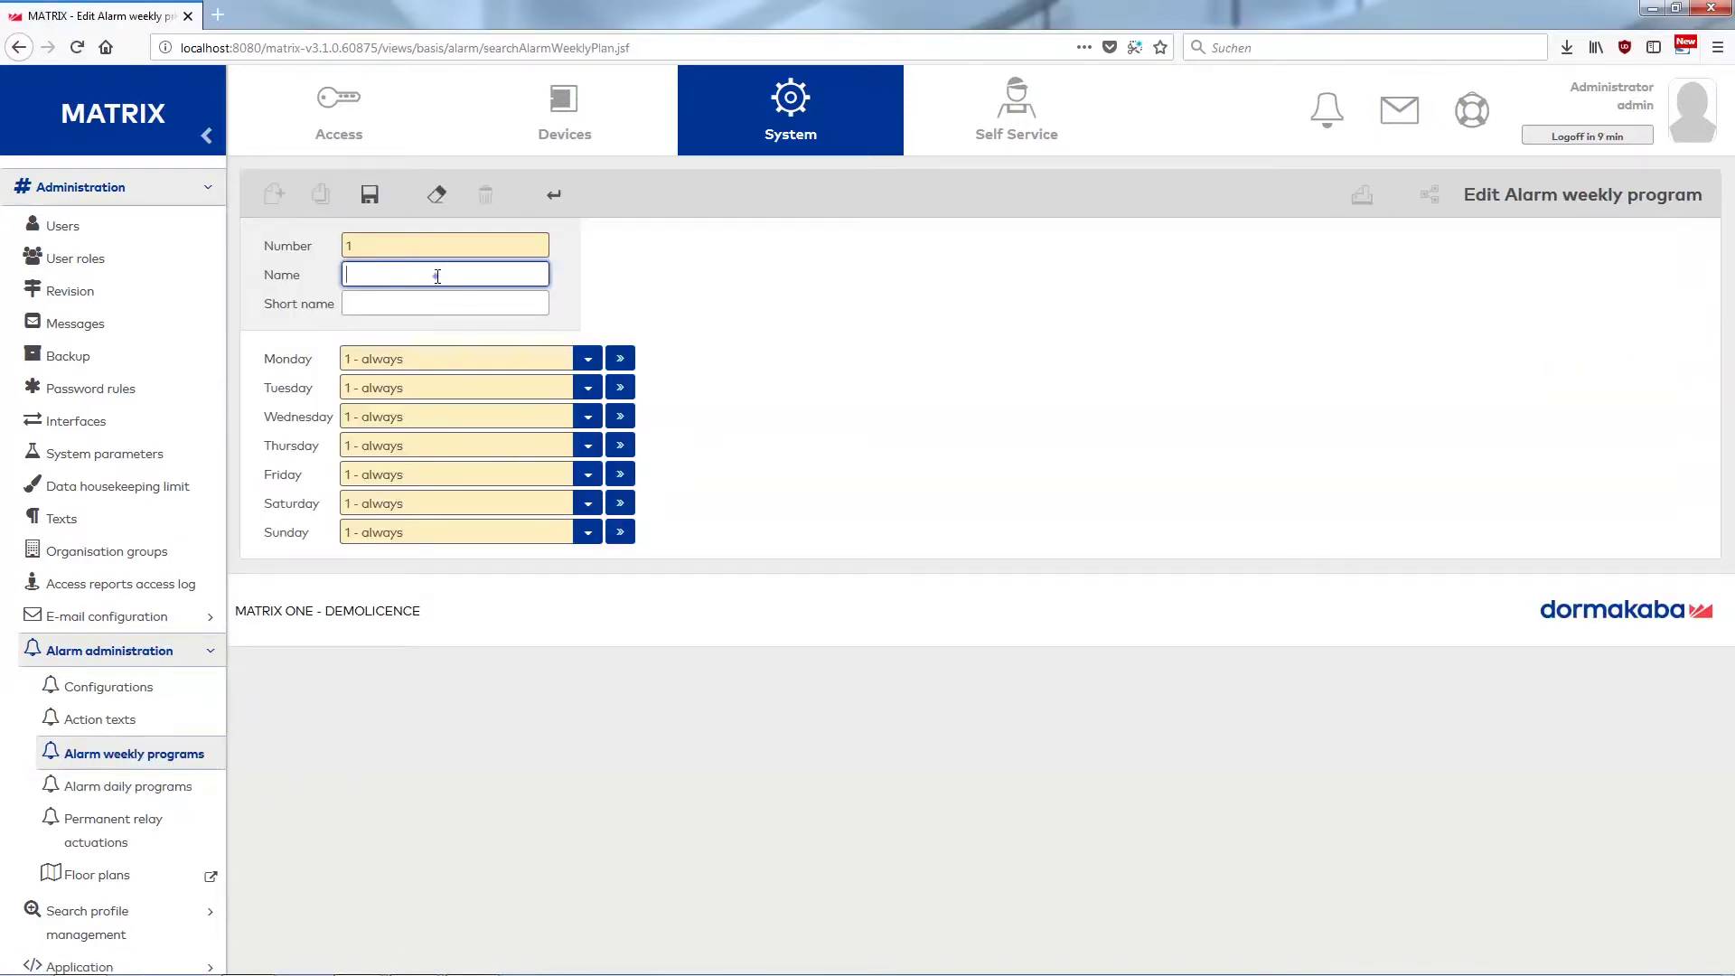
{"action": "left_click", "coordinate": [371, 193]}
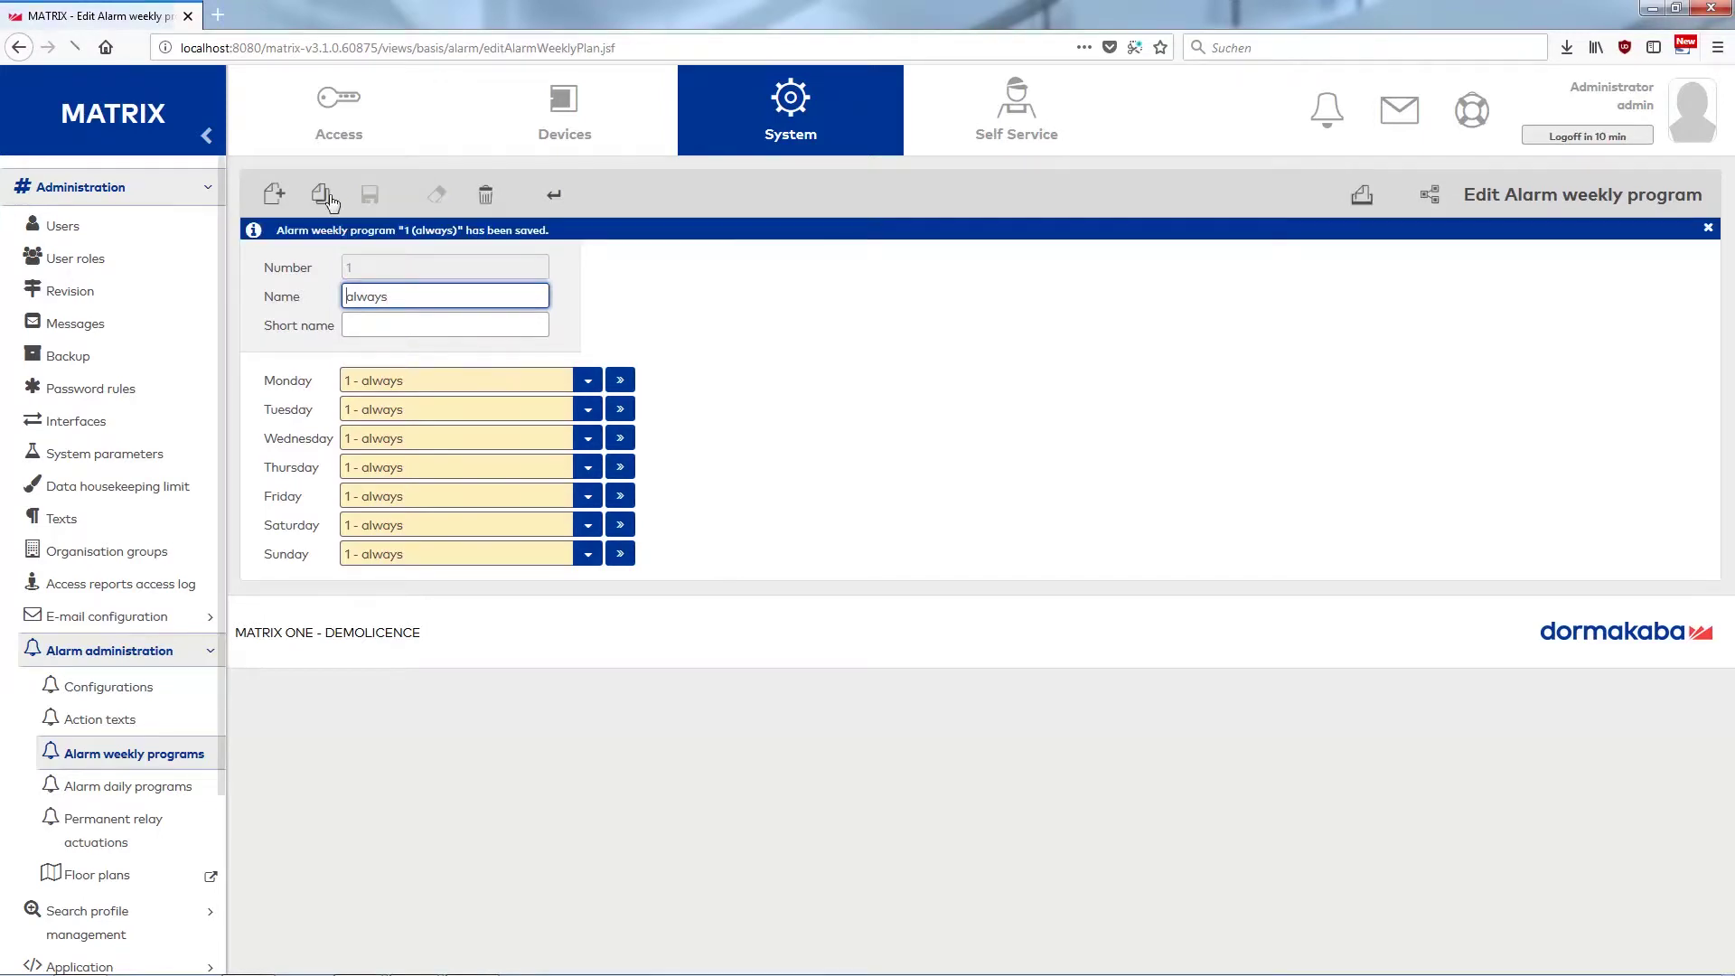
Save a new action text named 'Call police' with the body 'Call Police - 911'
{"action": "left_click", "coordinate": [127, 719]}
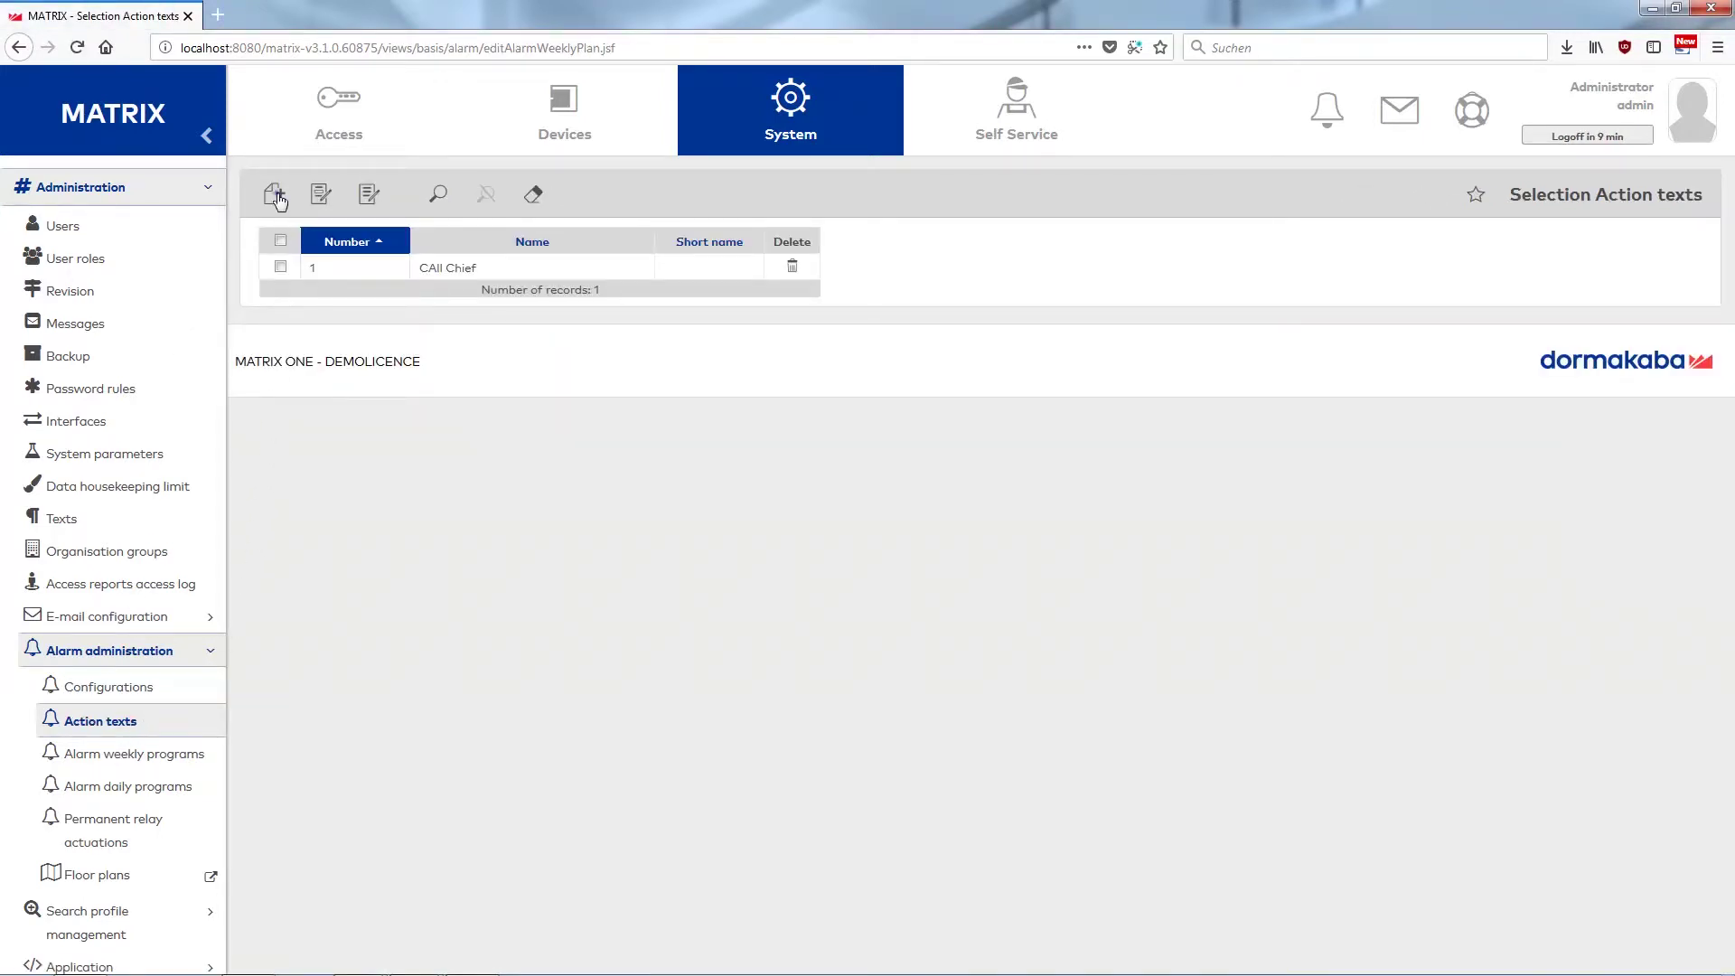
{"action": "left_click", "coordinate": [275, 193]}
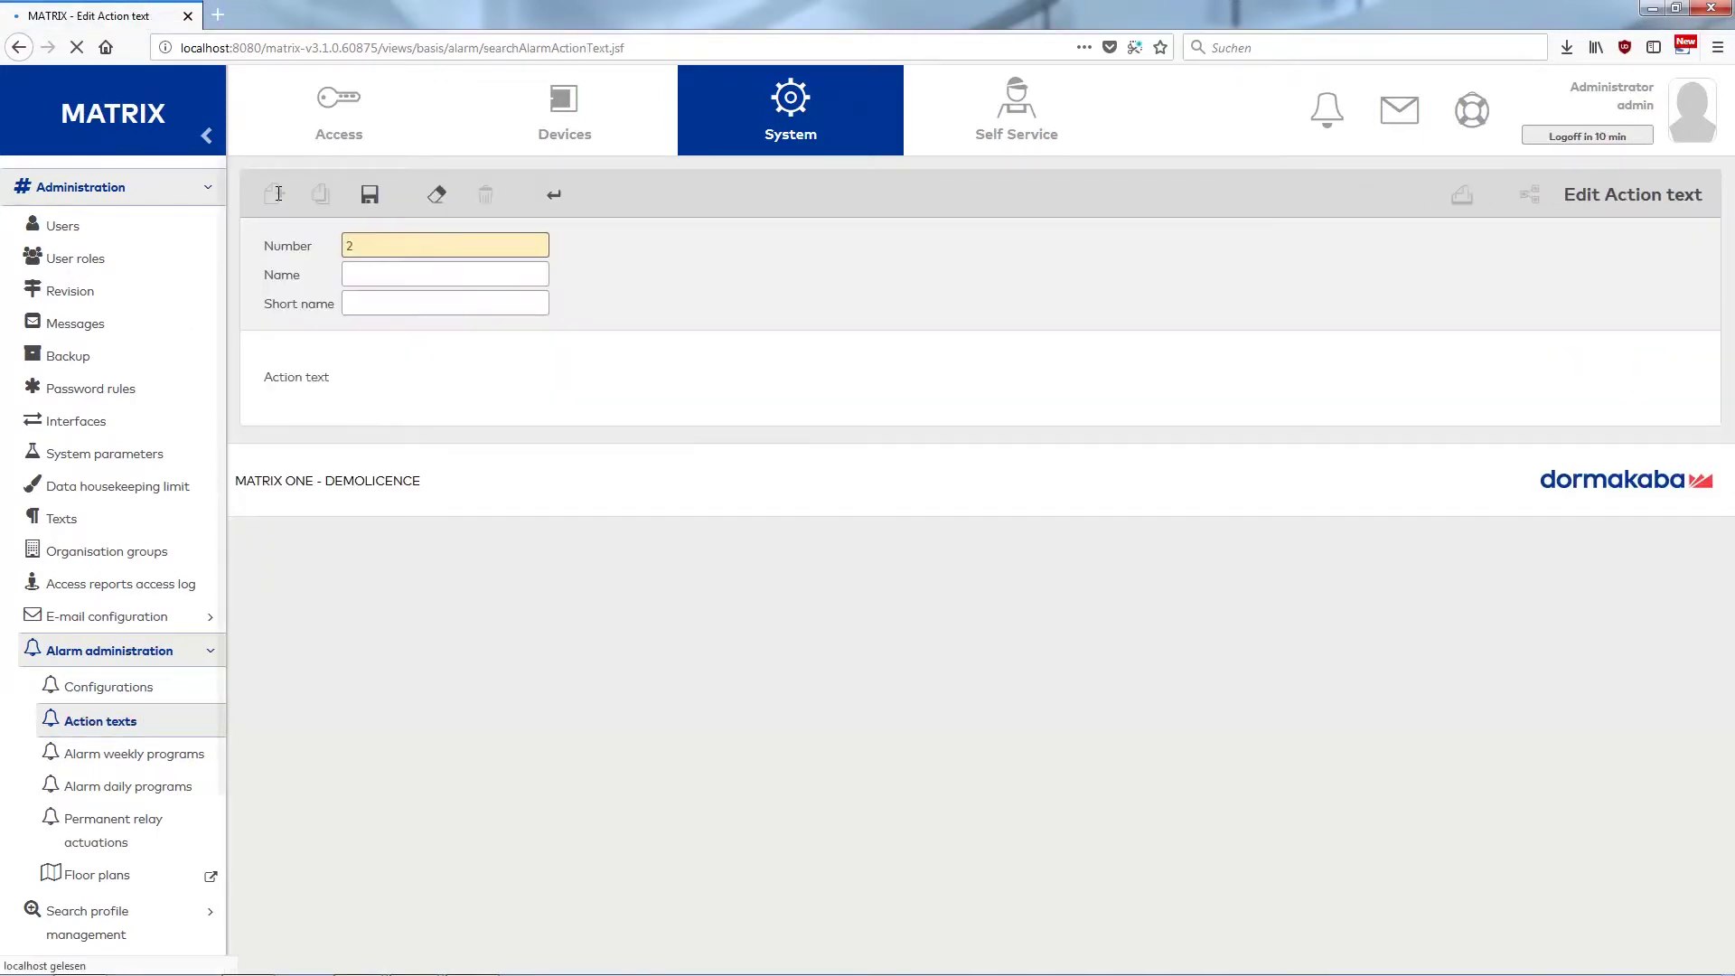
{"action": "left_click", "coordinate": [370, 273]}
{"action": "type", "text": "Call police"}
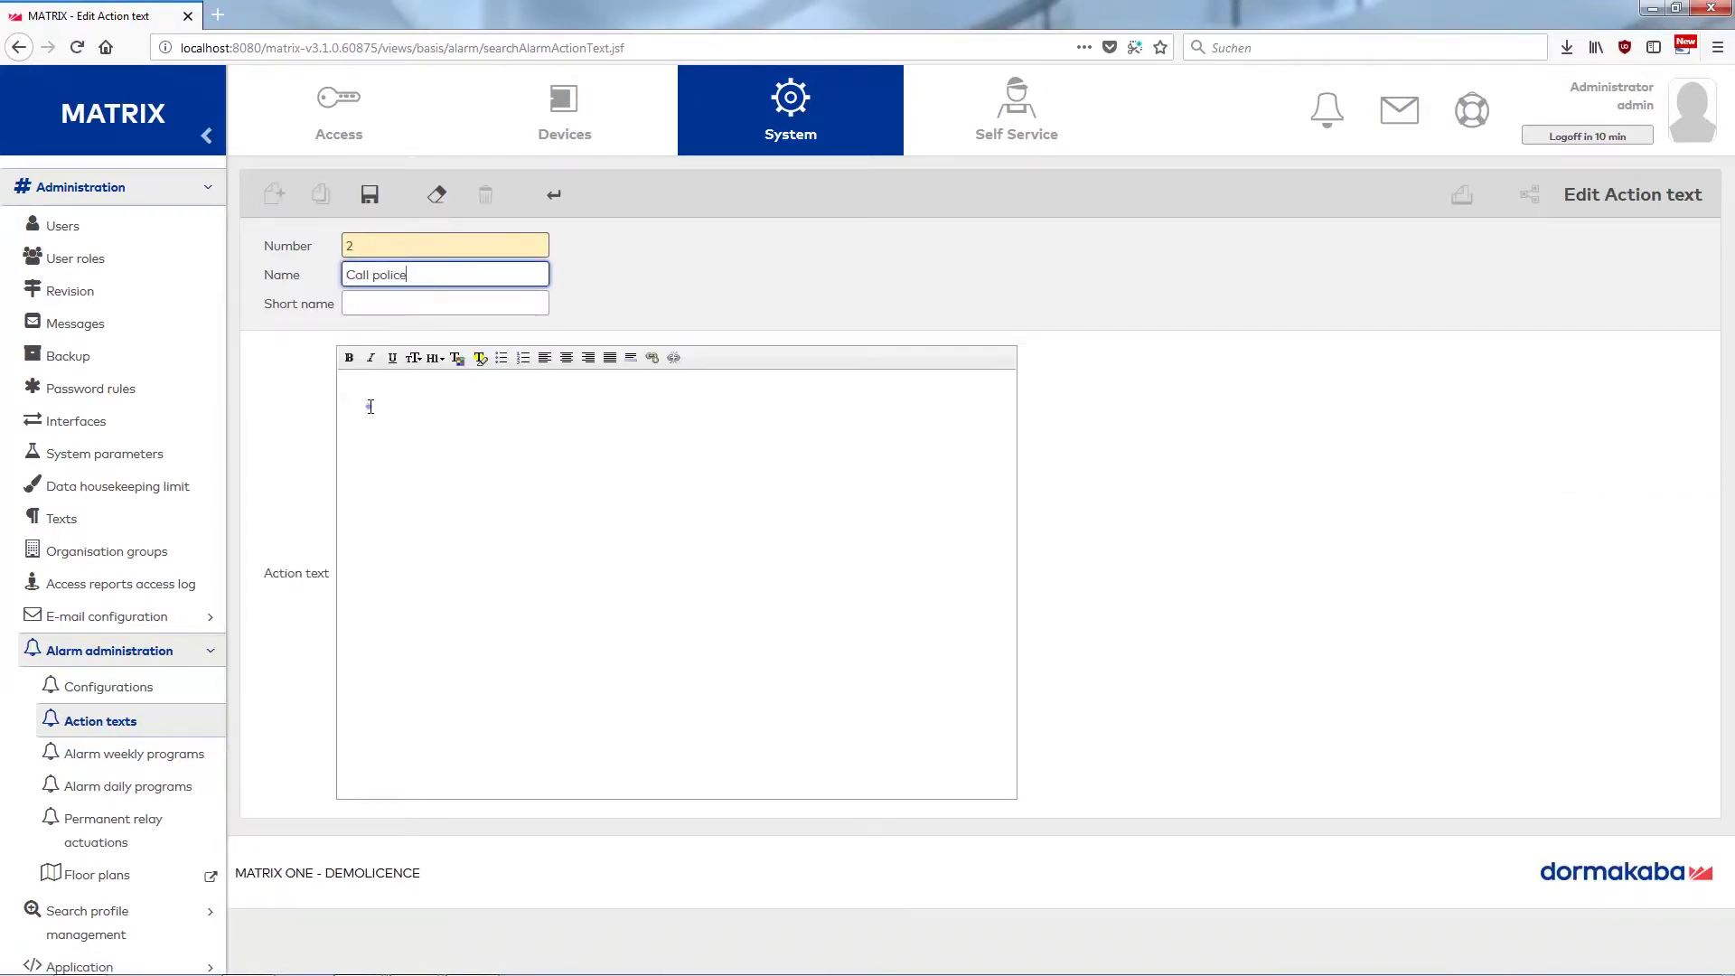
{"action": "left_click", "coordinate": [371, 407]}
{"action": "type", "text": "Call Police - 911"}
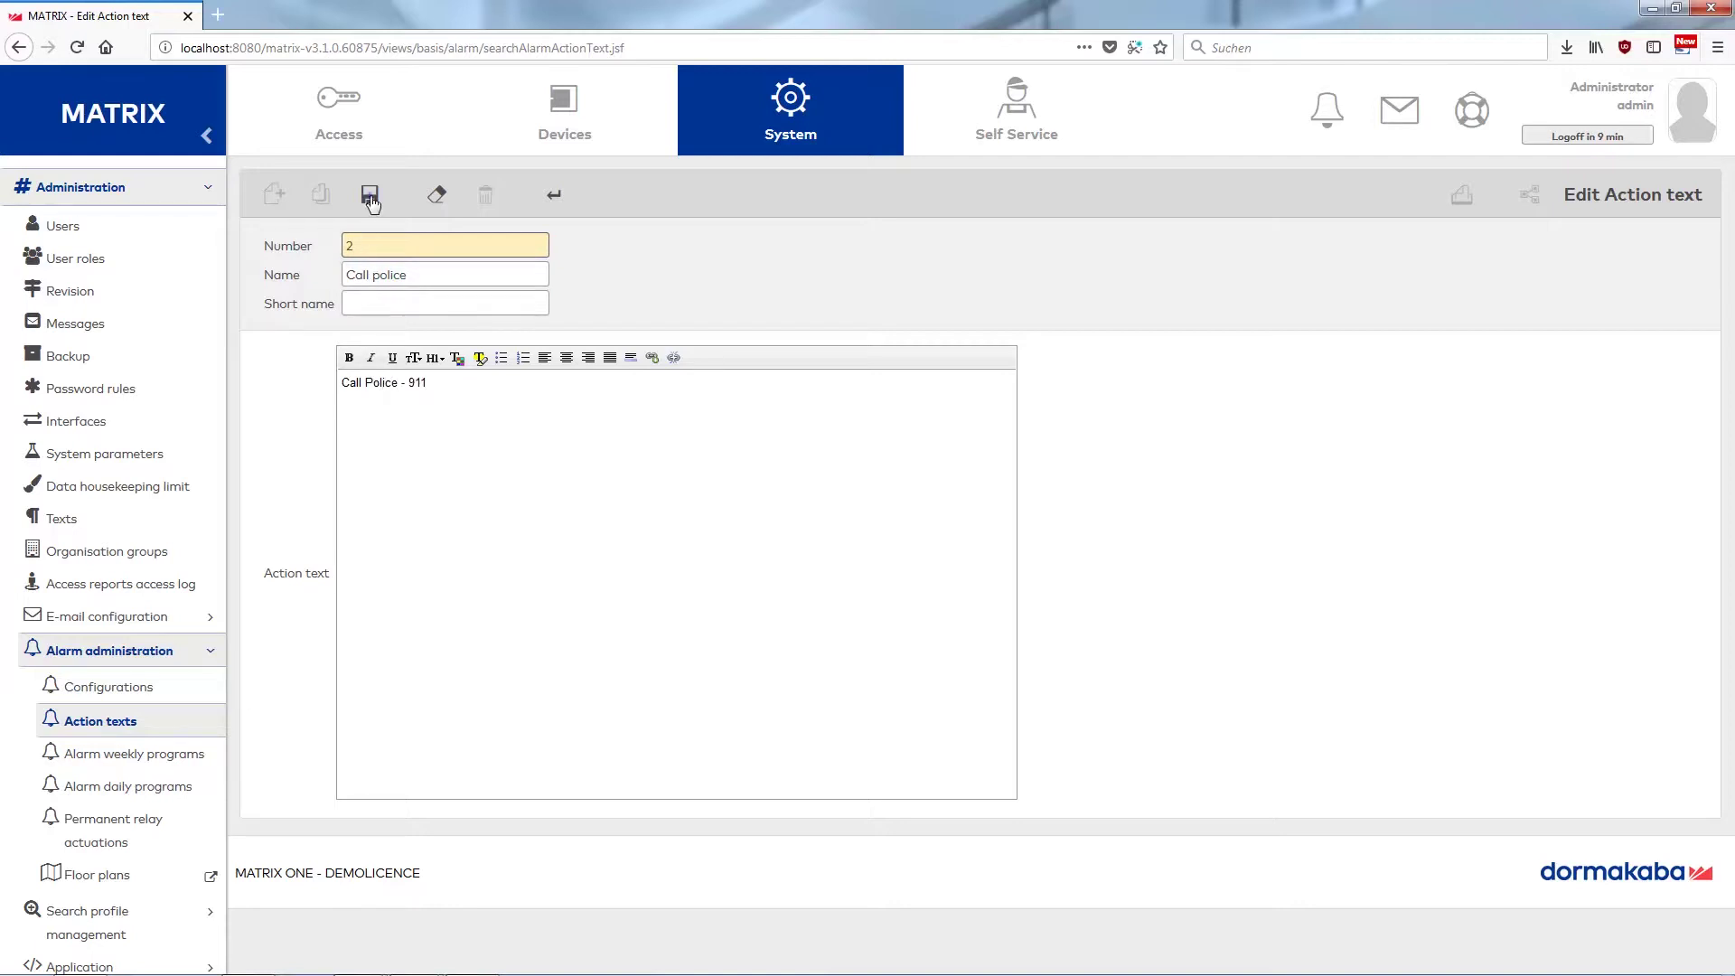
{"action": "left_click", "coordinate": [369, 194]}
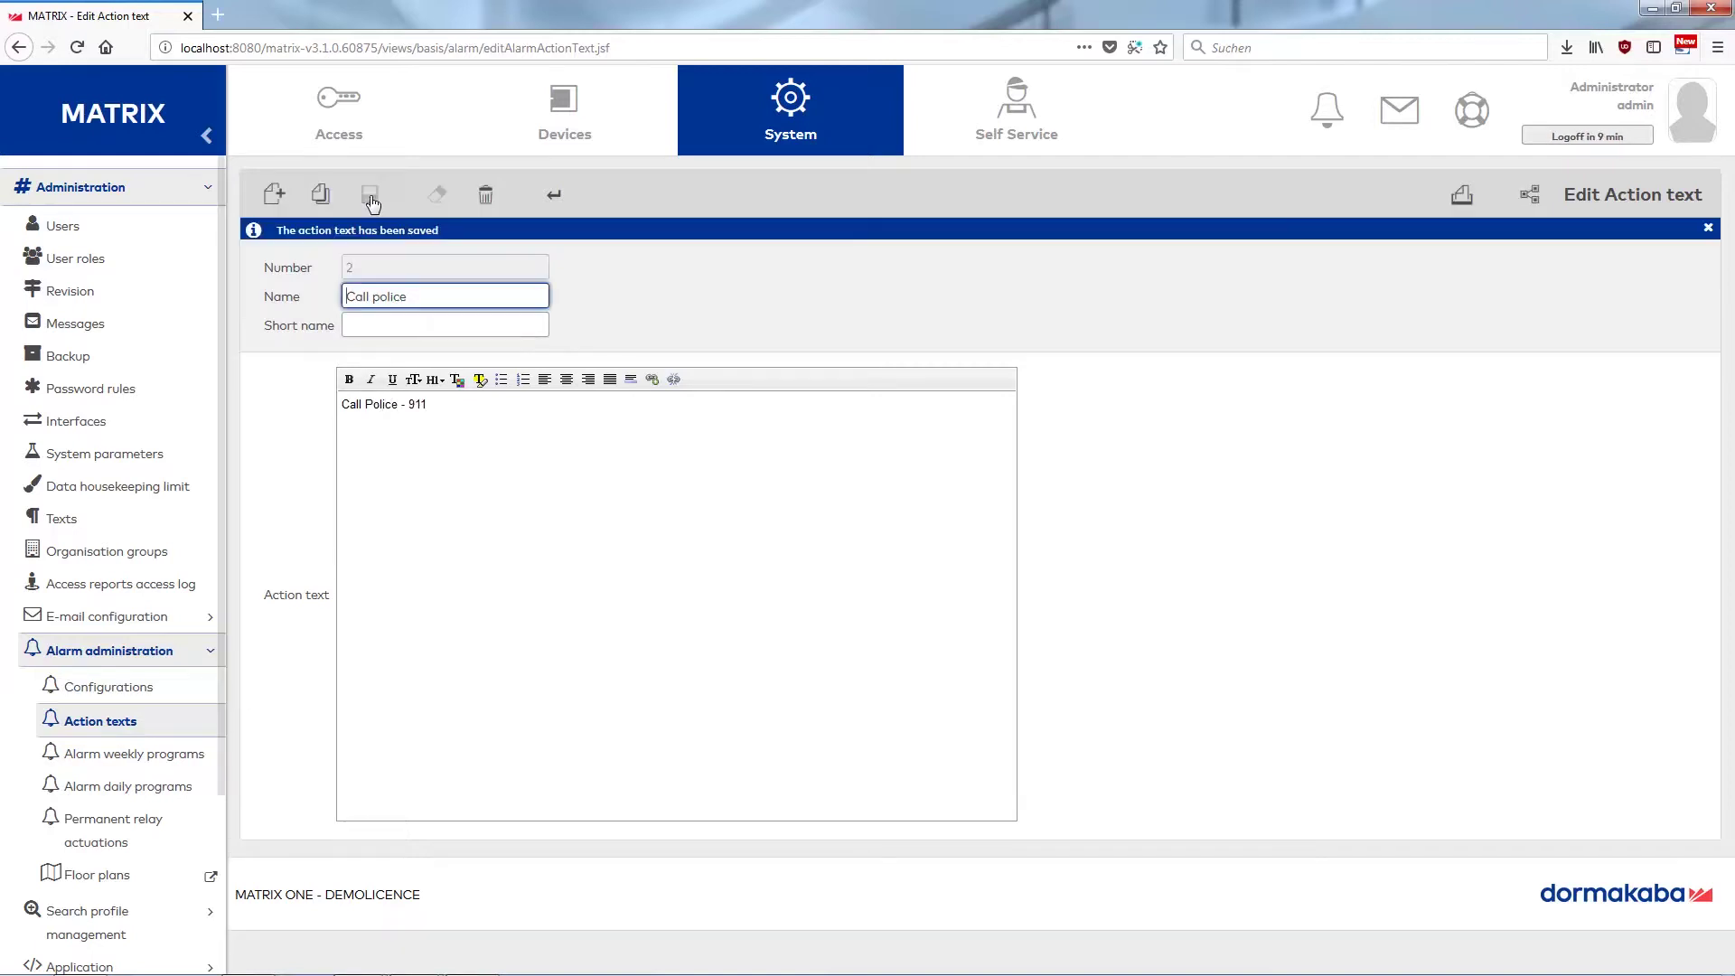
Start a new alarm configuration named 'high alarm' with priority 1 - very high
{"action": "left_click", "coordinate": [131, 696]}
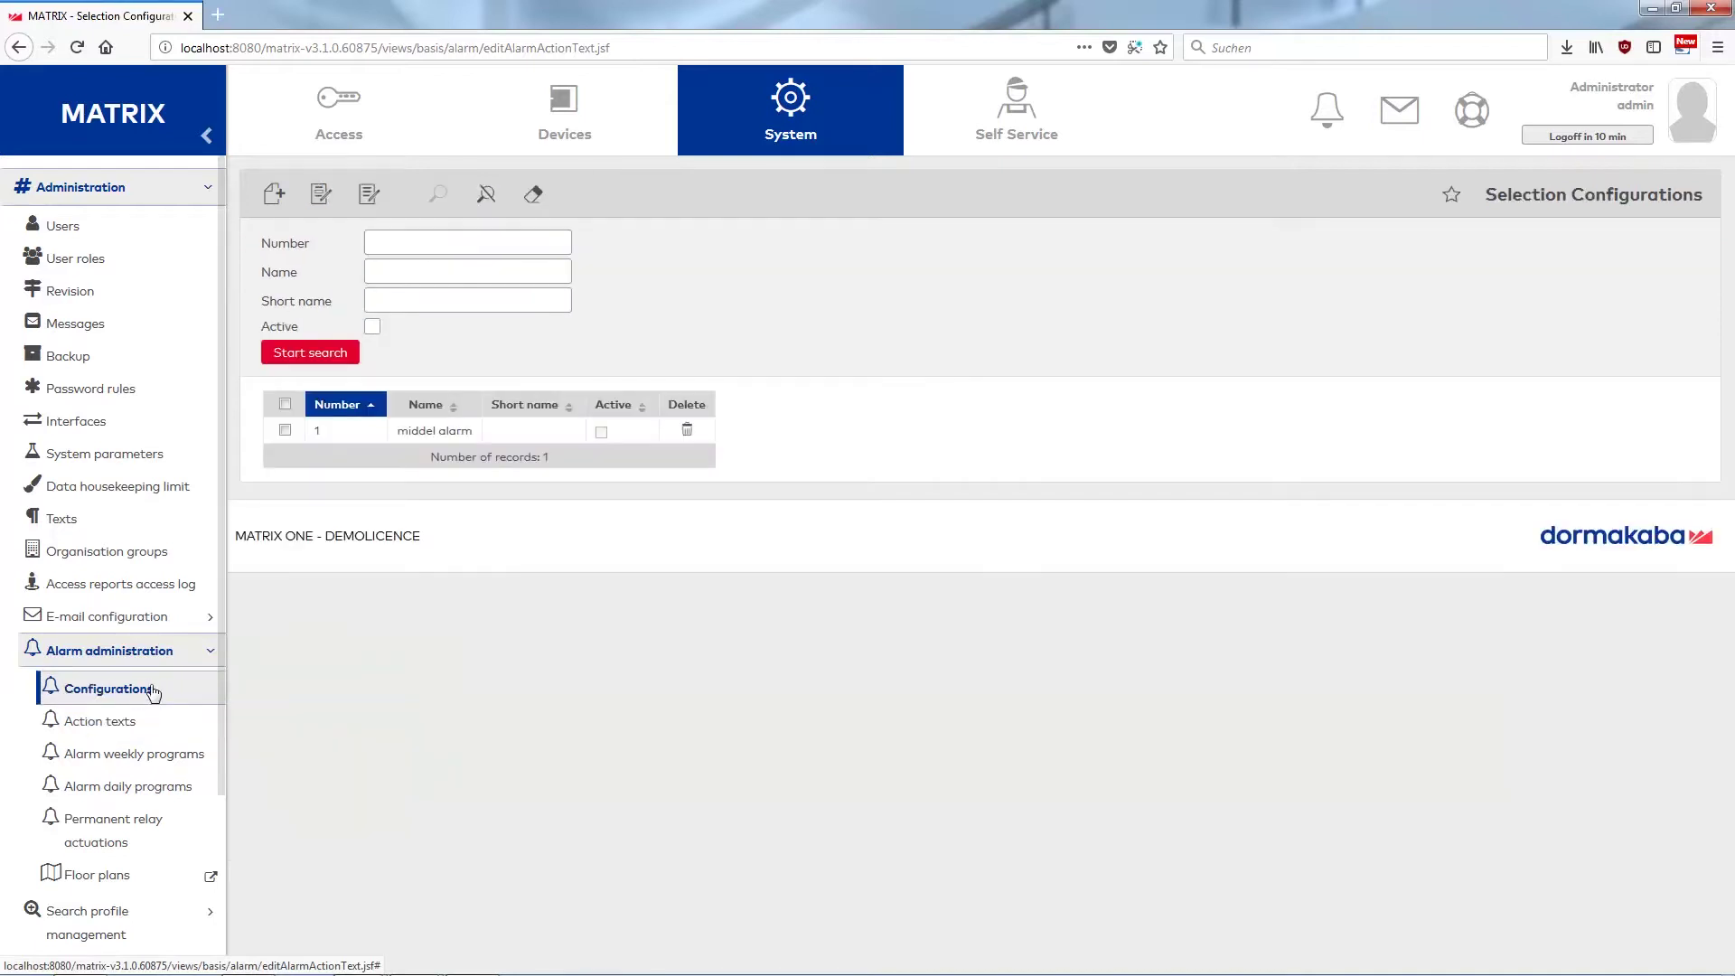
{"action": "left_click", "coordinate": [275, 197]}
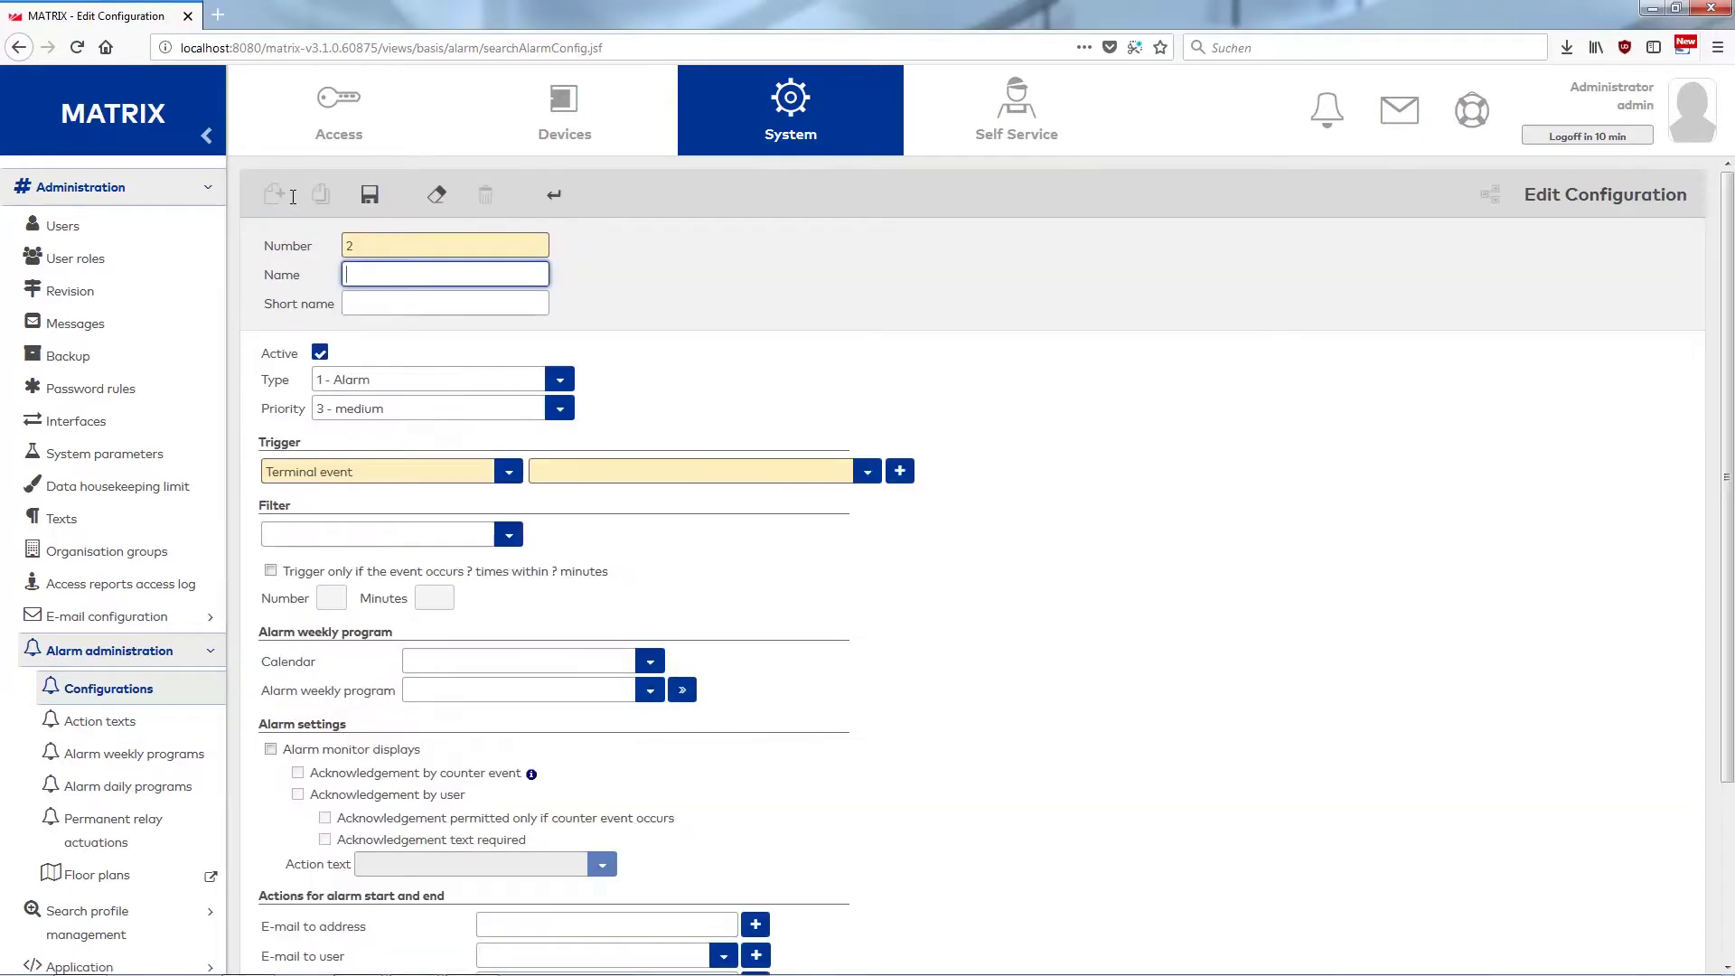
{"action": "type", "text": "high"}
{"action": "type", "text": " alarm"}
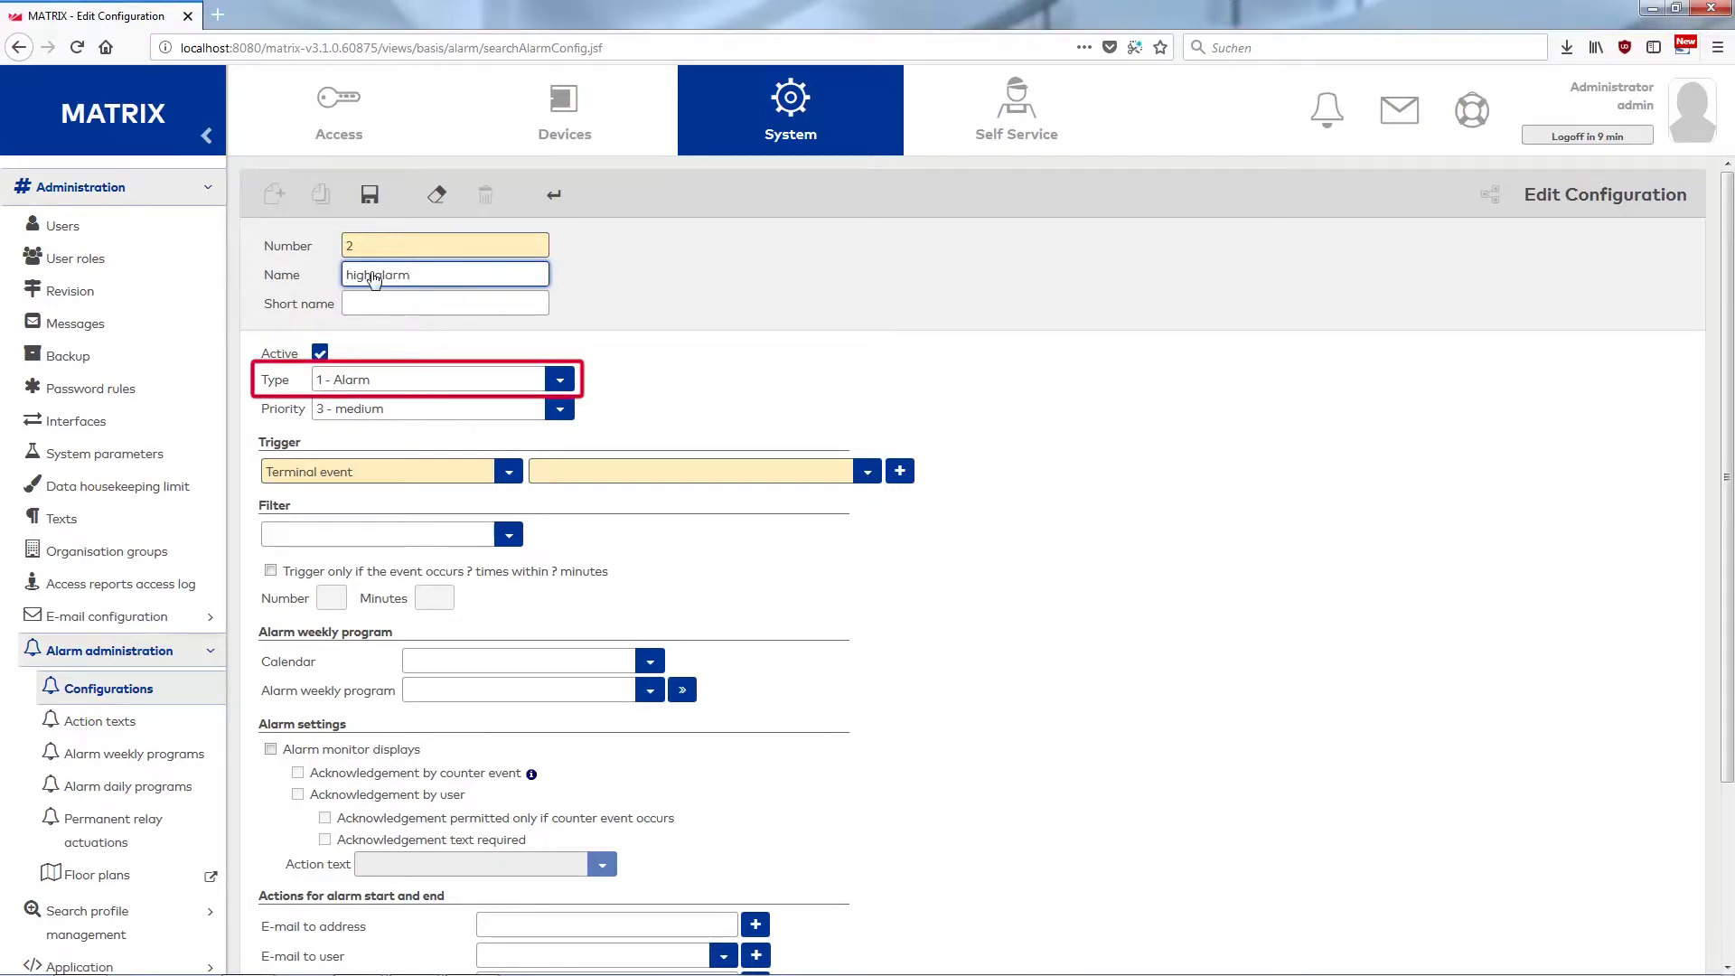
{"action": "left_click", "coordinate": [562, 409]}
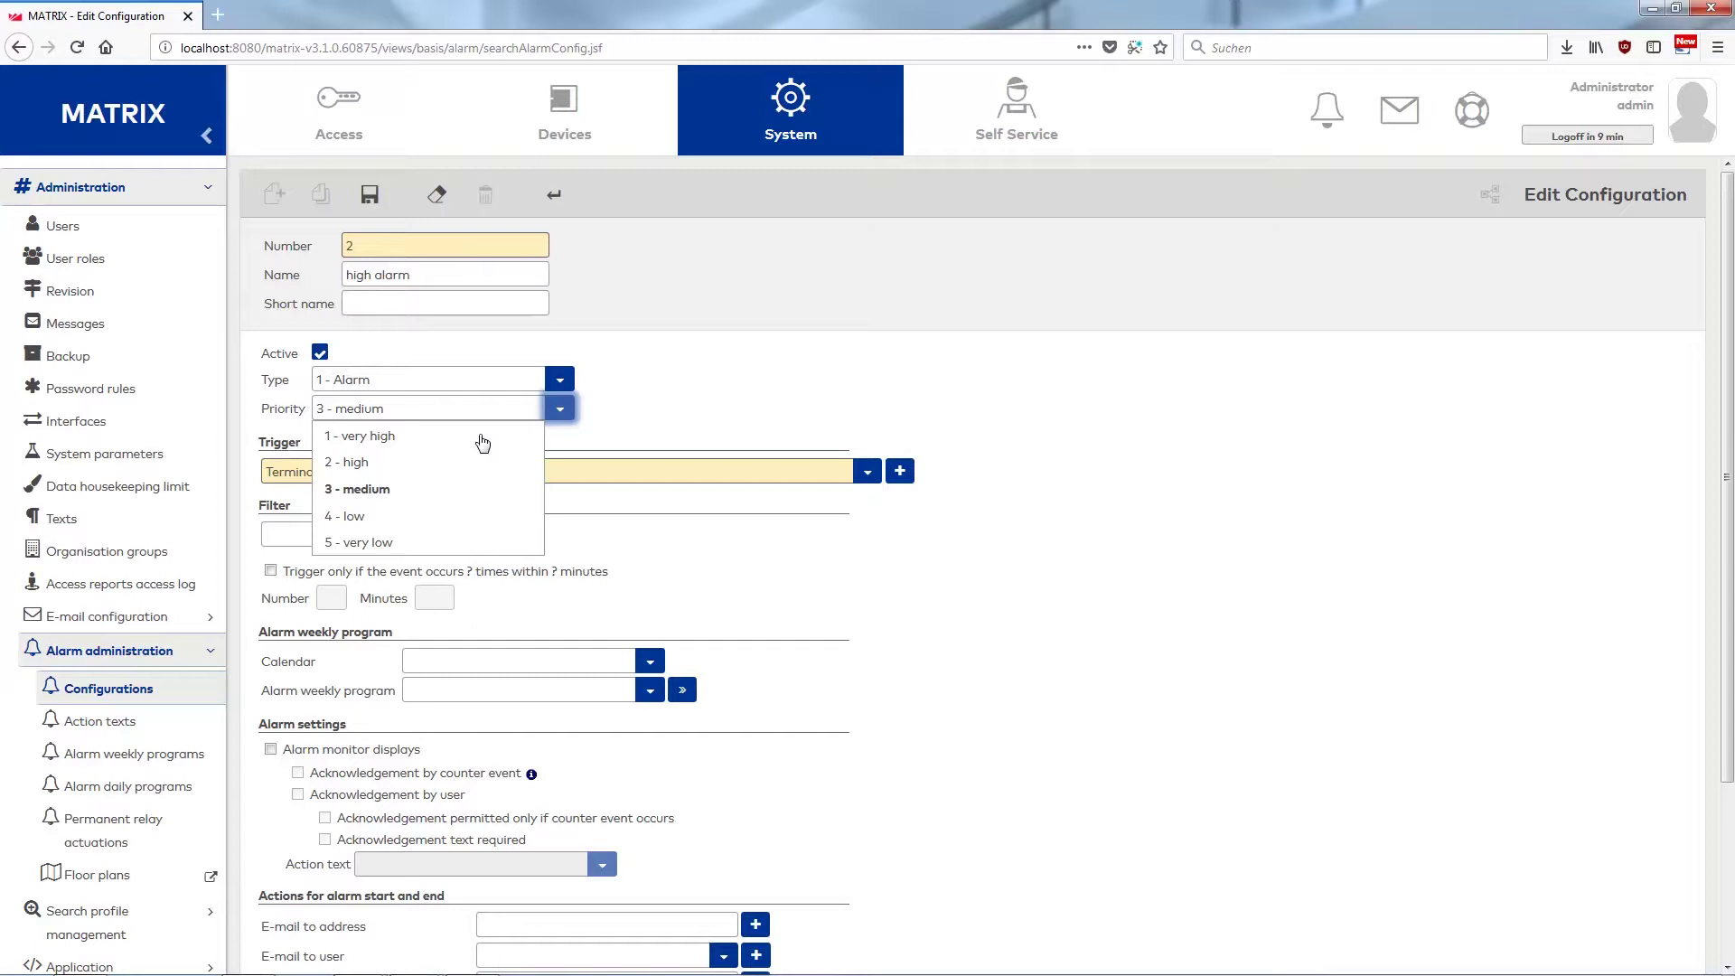
{"action": "left_click", "coordinate": [482, 437]}
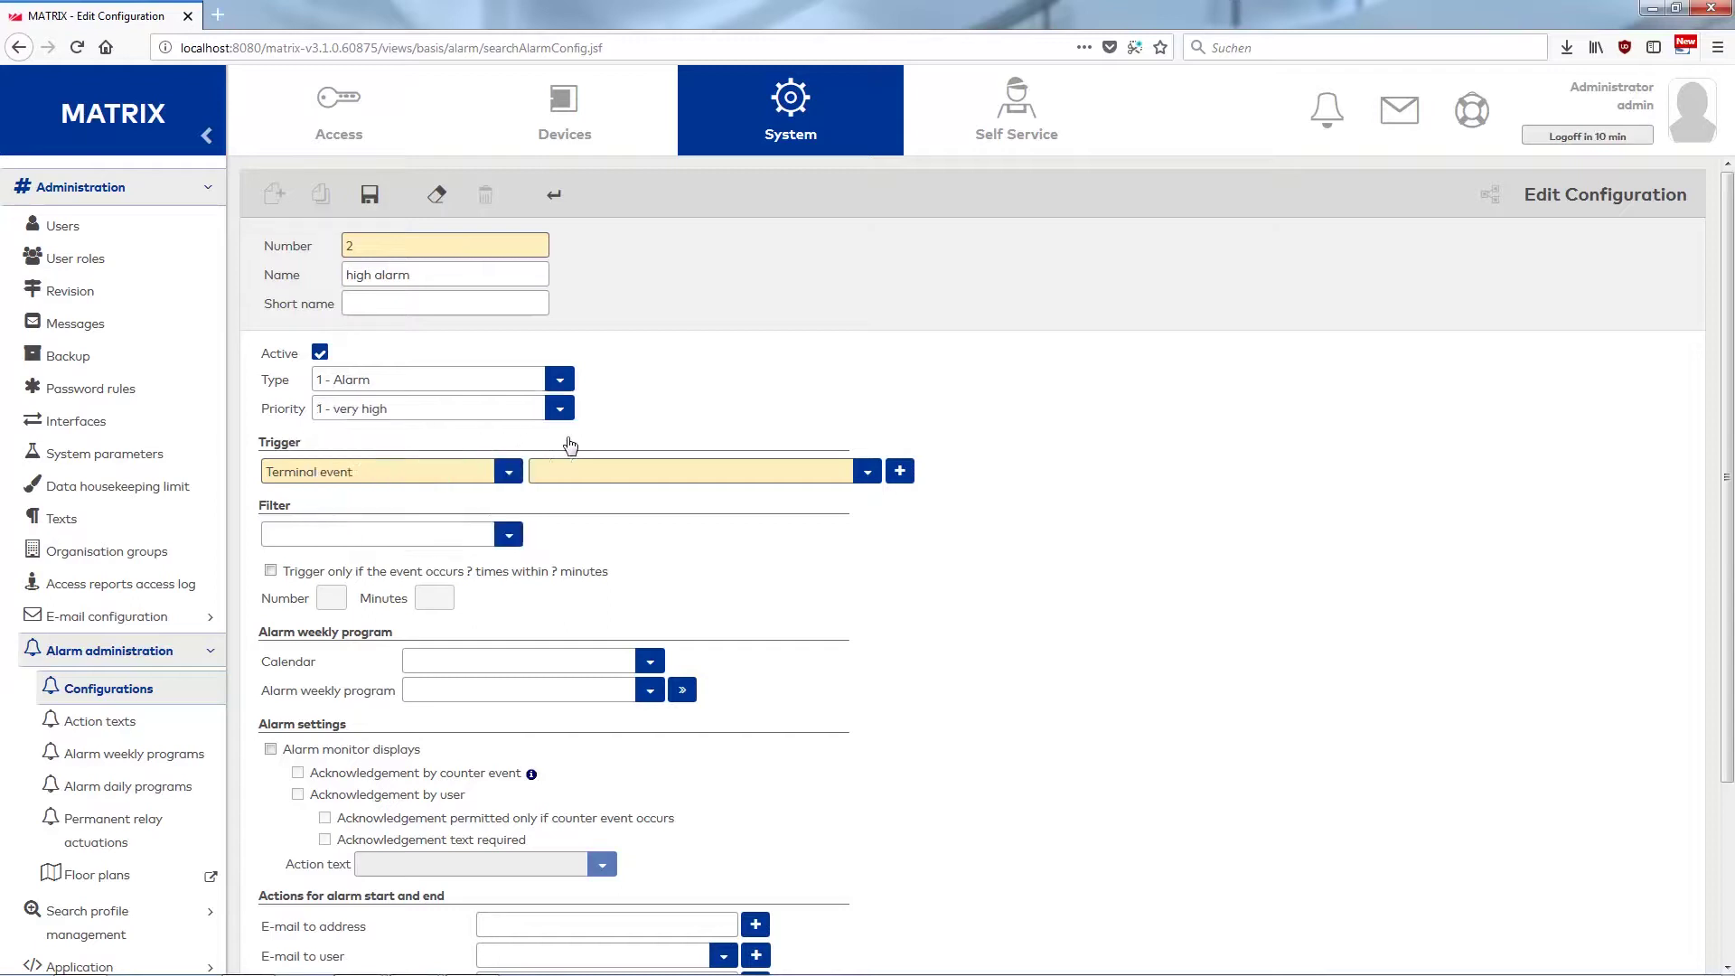
{"action": "left_click", "coordinate": [869, 476]}
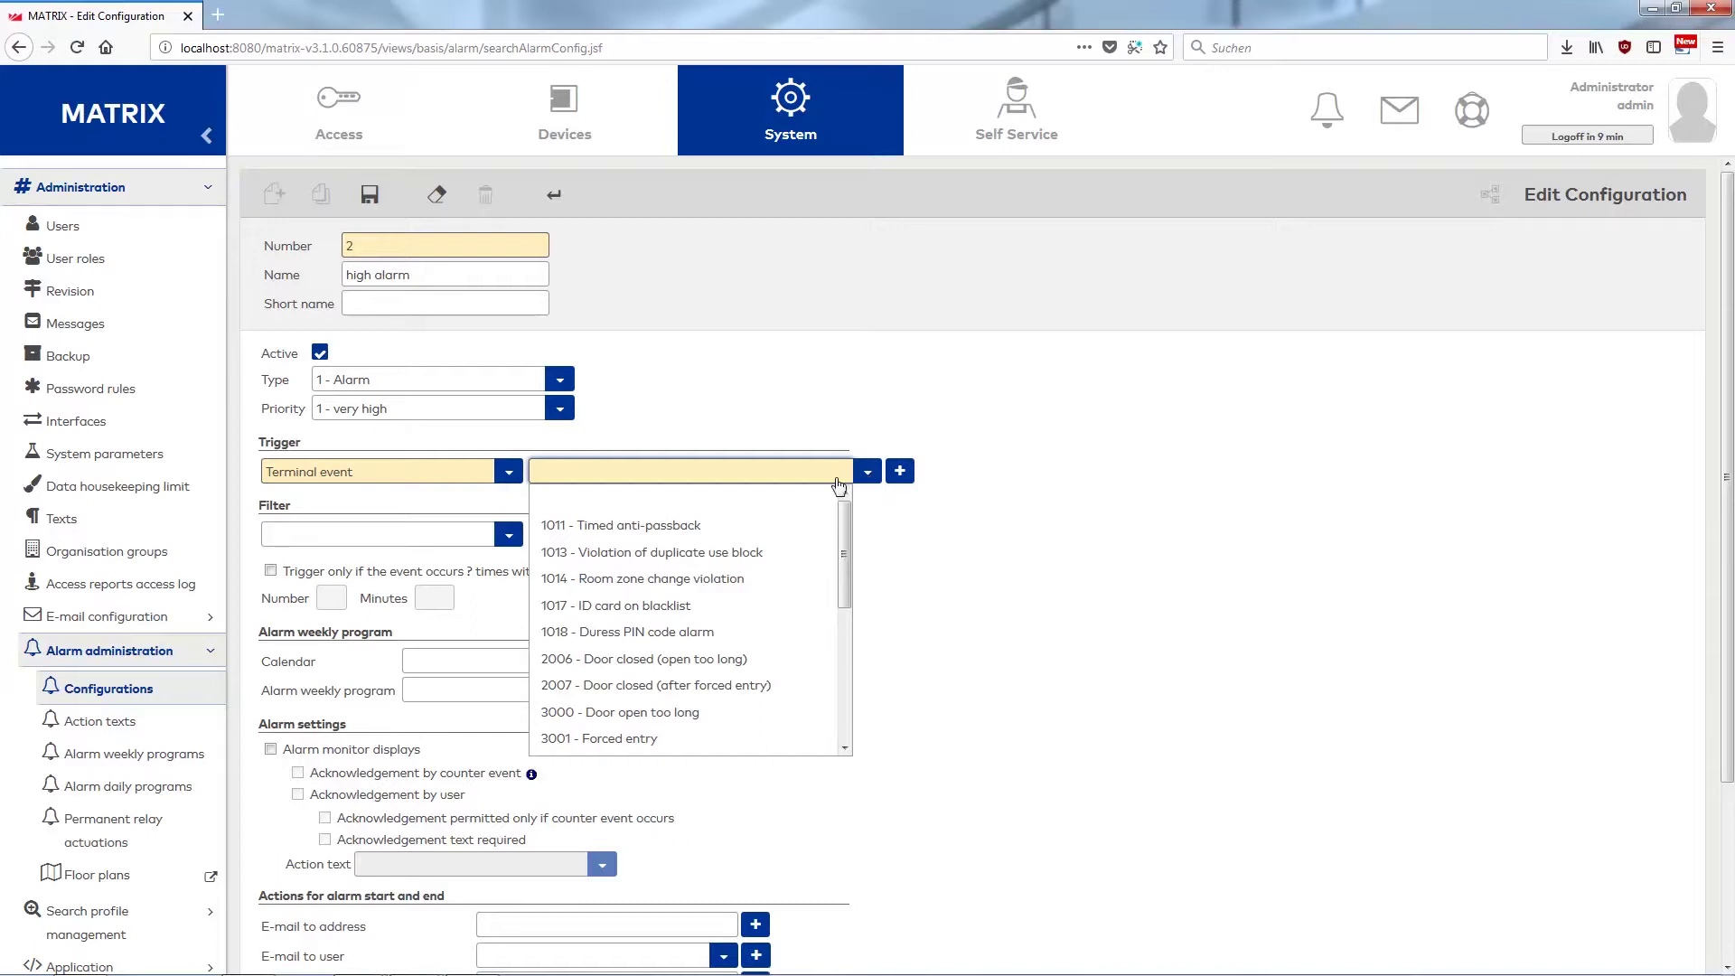
Trigger the alarm on 3001 - Forced entry, filtered to door 3002 - Backdoor Entrance
{"action": "left_click", "coordinate": [670, 739]}
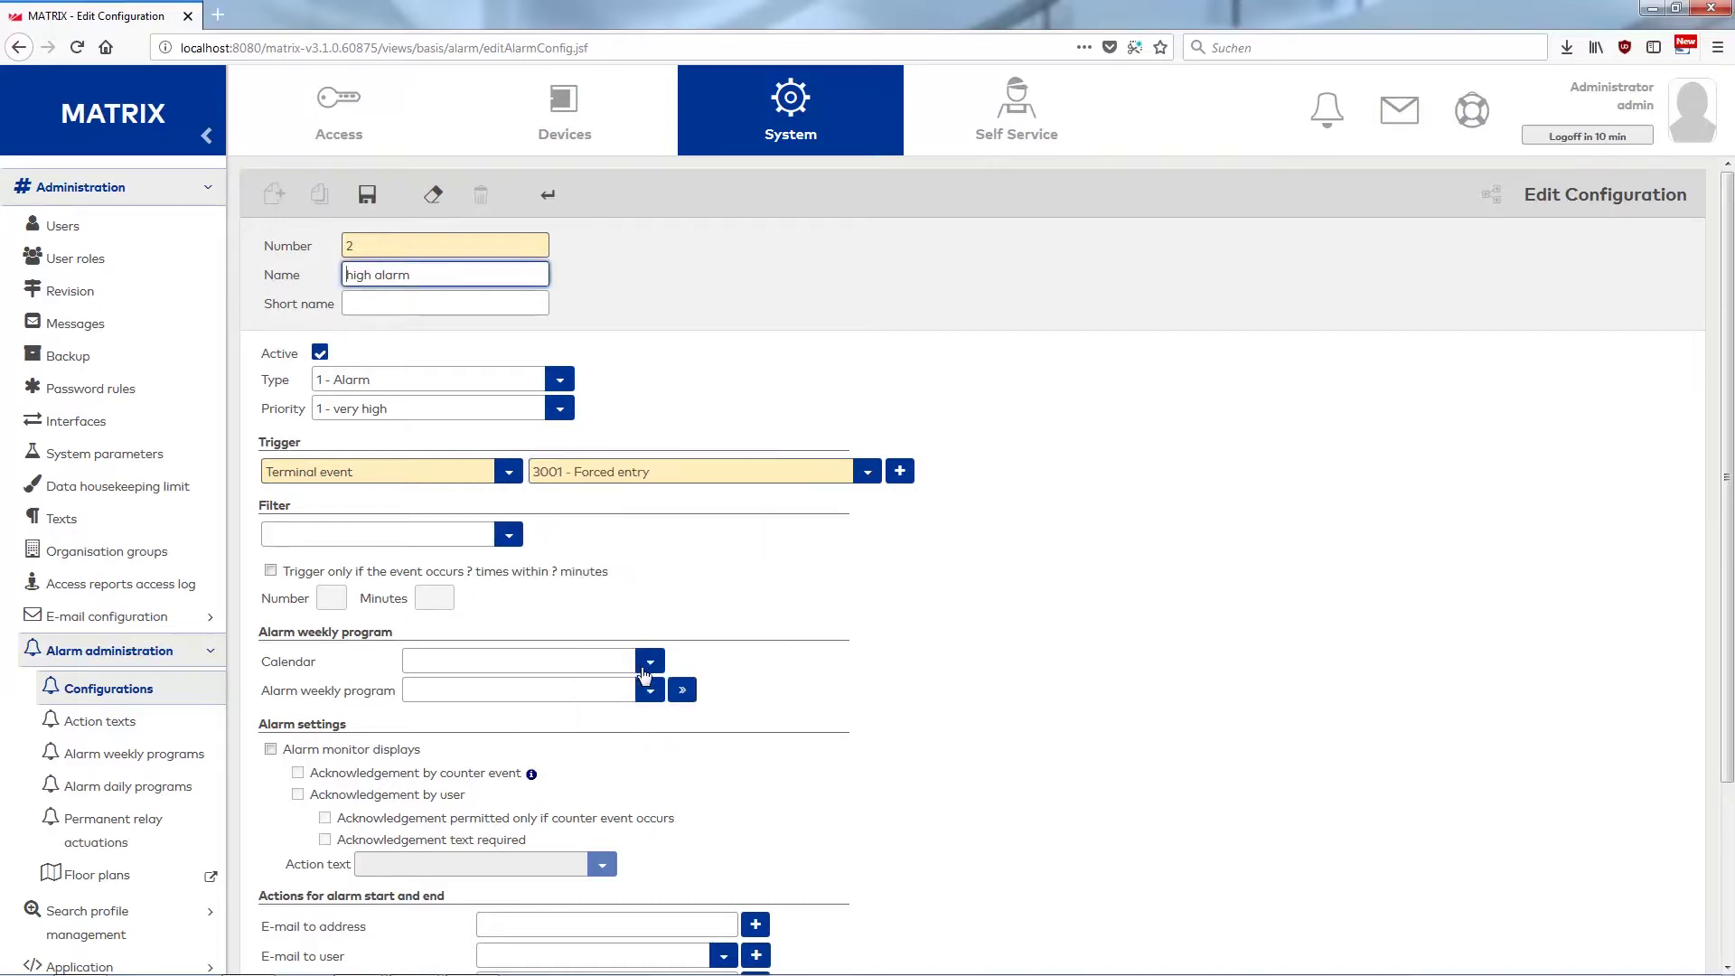
{"action": "left_click", "coordinate": [510, 537]}
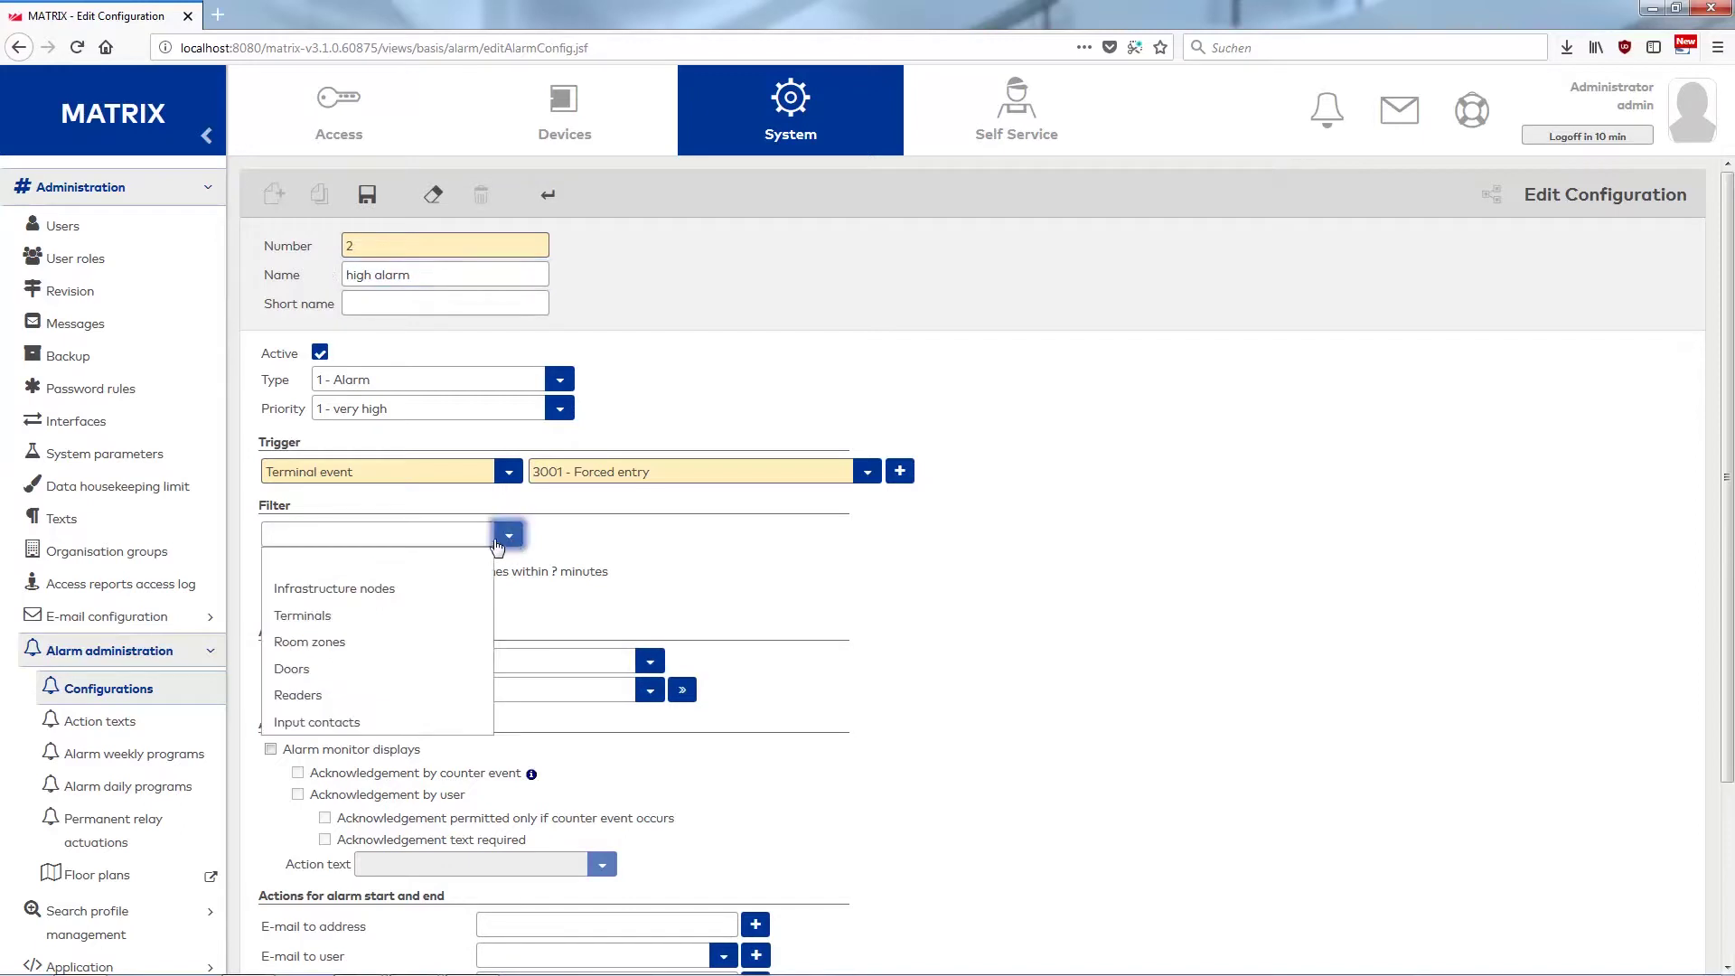
{"action": "left_click", "coordinate": [418, 673]}
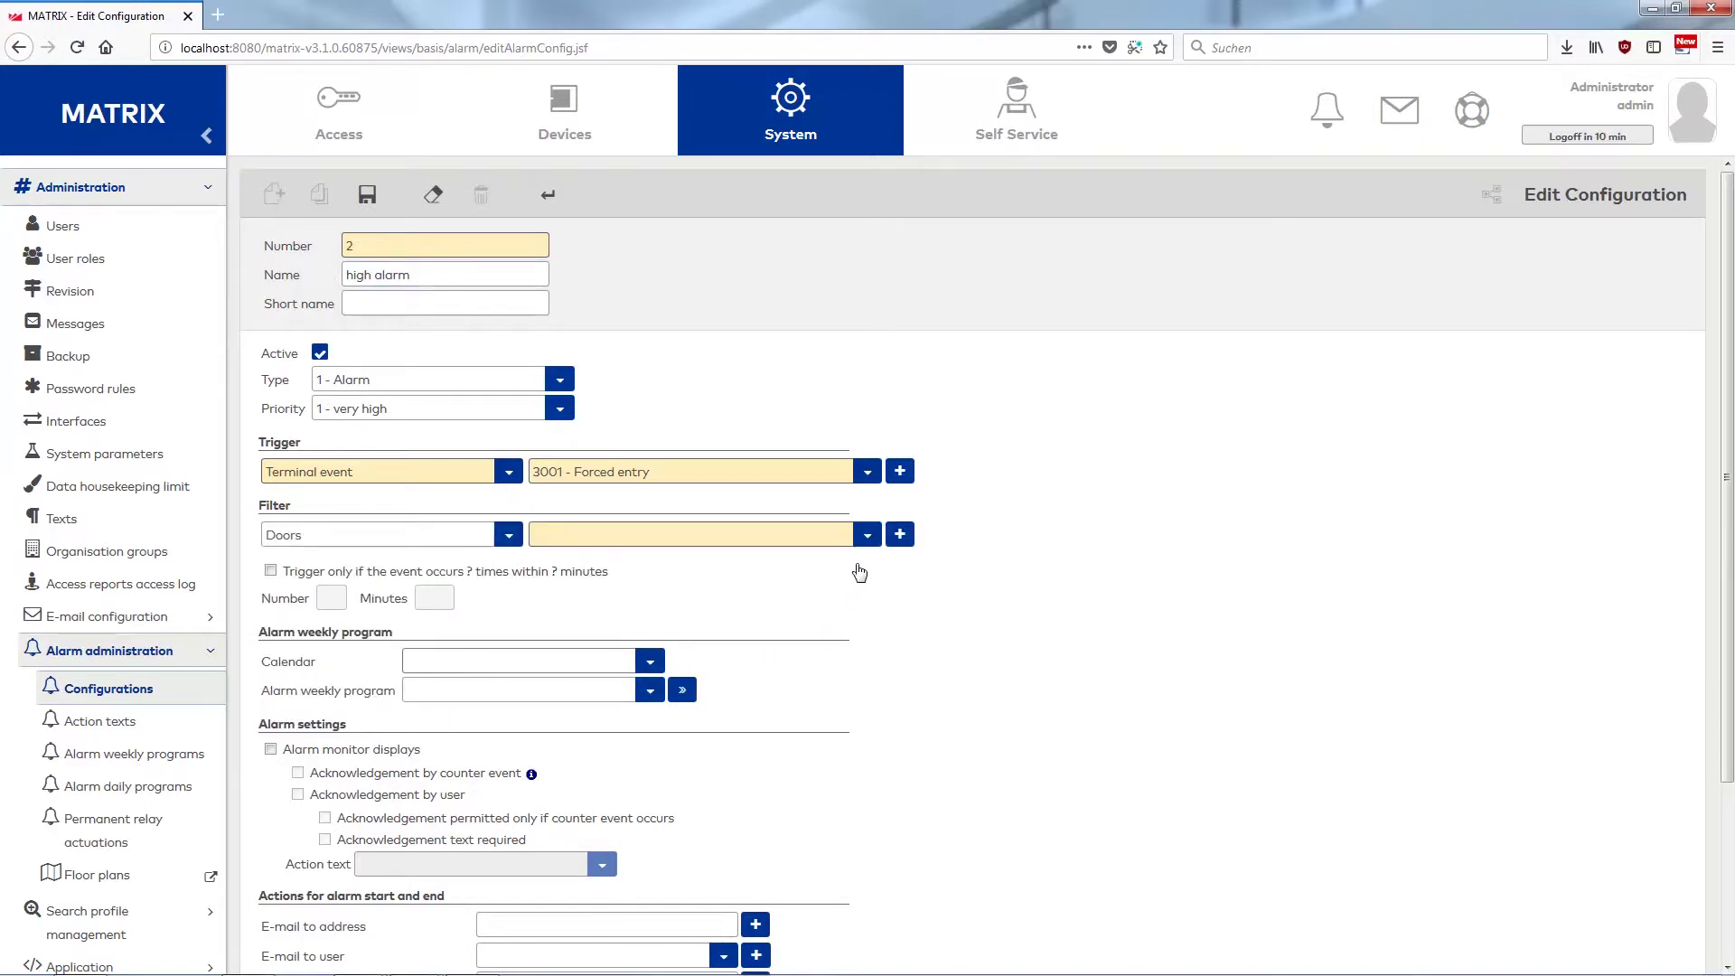
{"action": "left_click", "coordinate": [866, 537]}
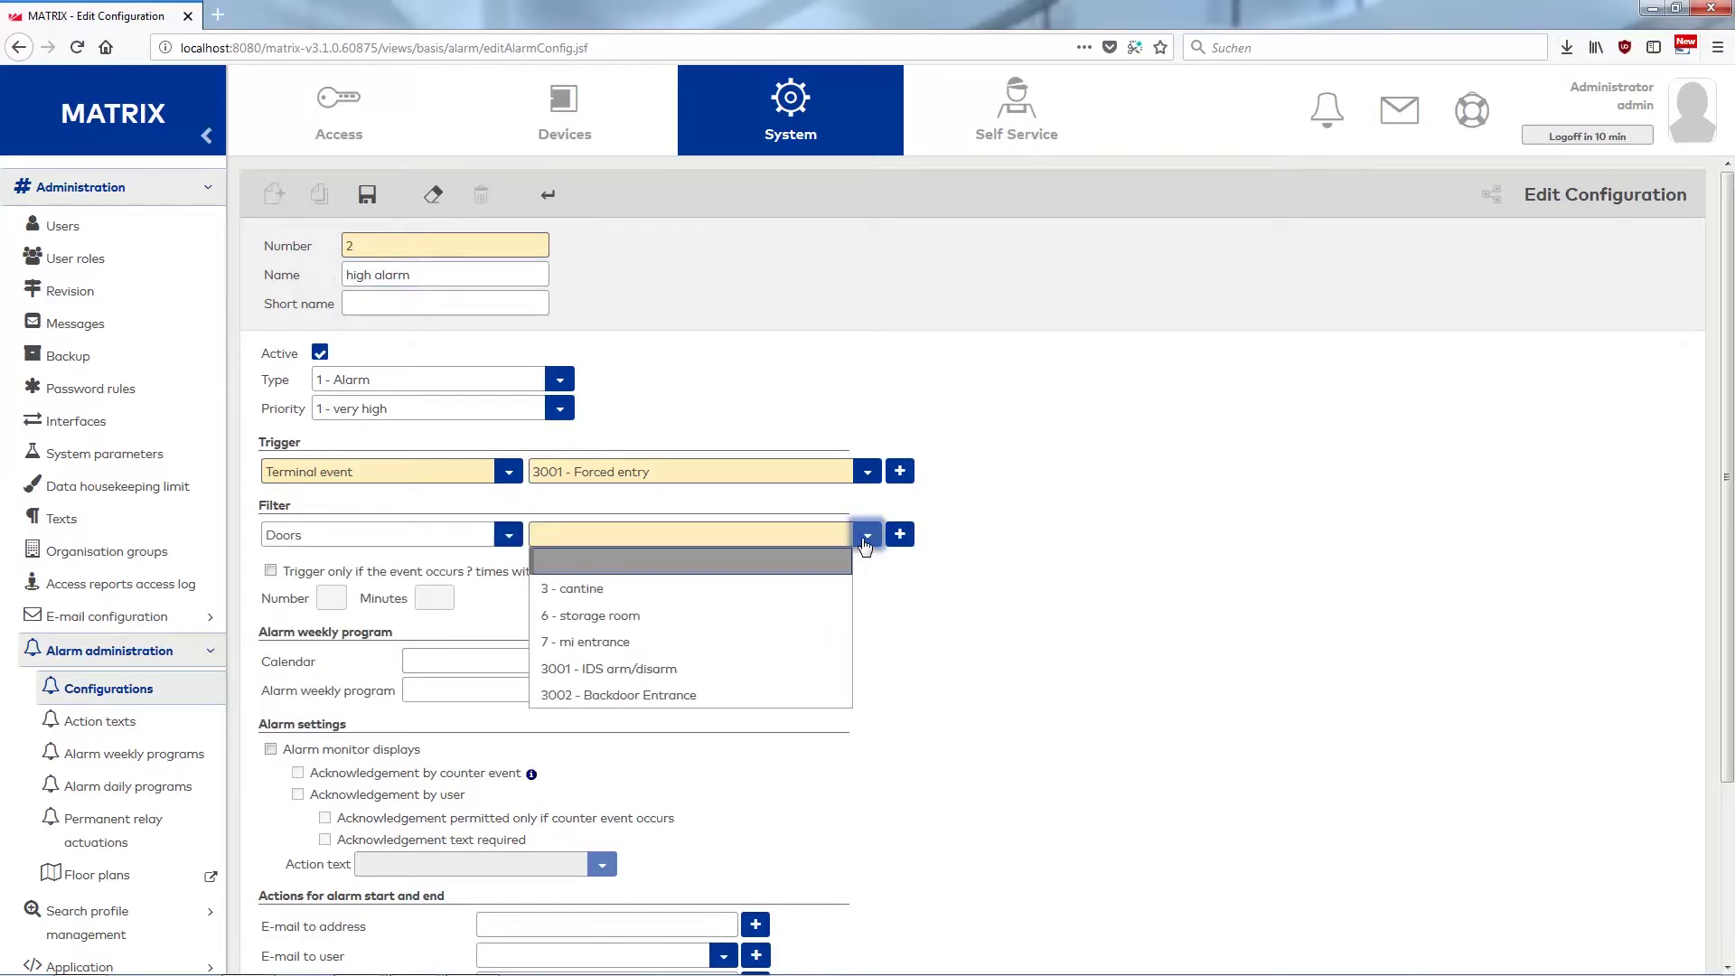
{"action": "left_click", "coordinate": [733, 704]}
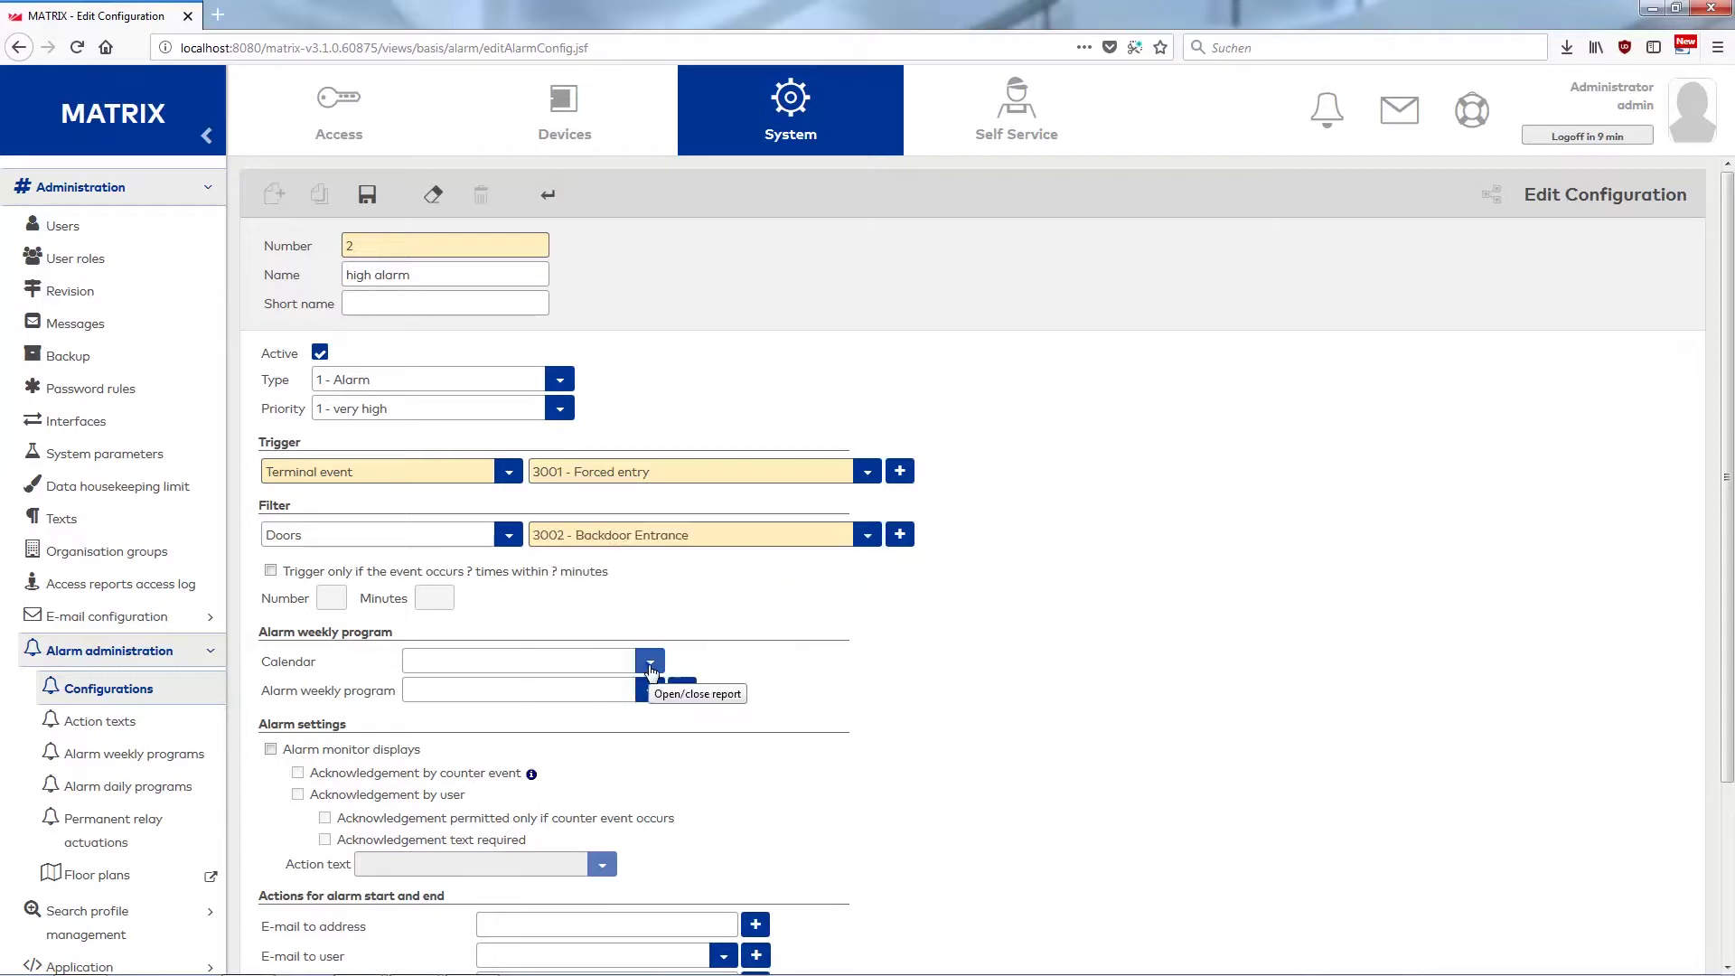
Use calendar 1 - Default and weekly program 1 - always for the alarm
{"action": "left_click", "coordinate": [650, 665]}
{"action": "left_click", "coordinate": [599, 714]}
{"action": "left_click", "coordinate": [652, 693]}
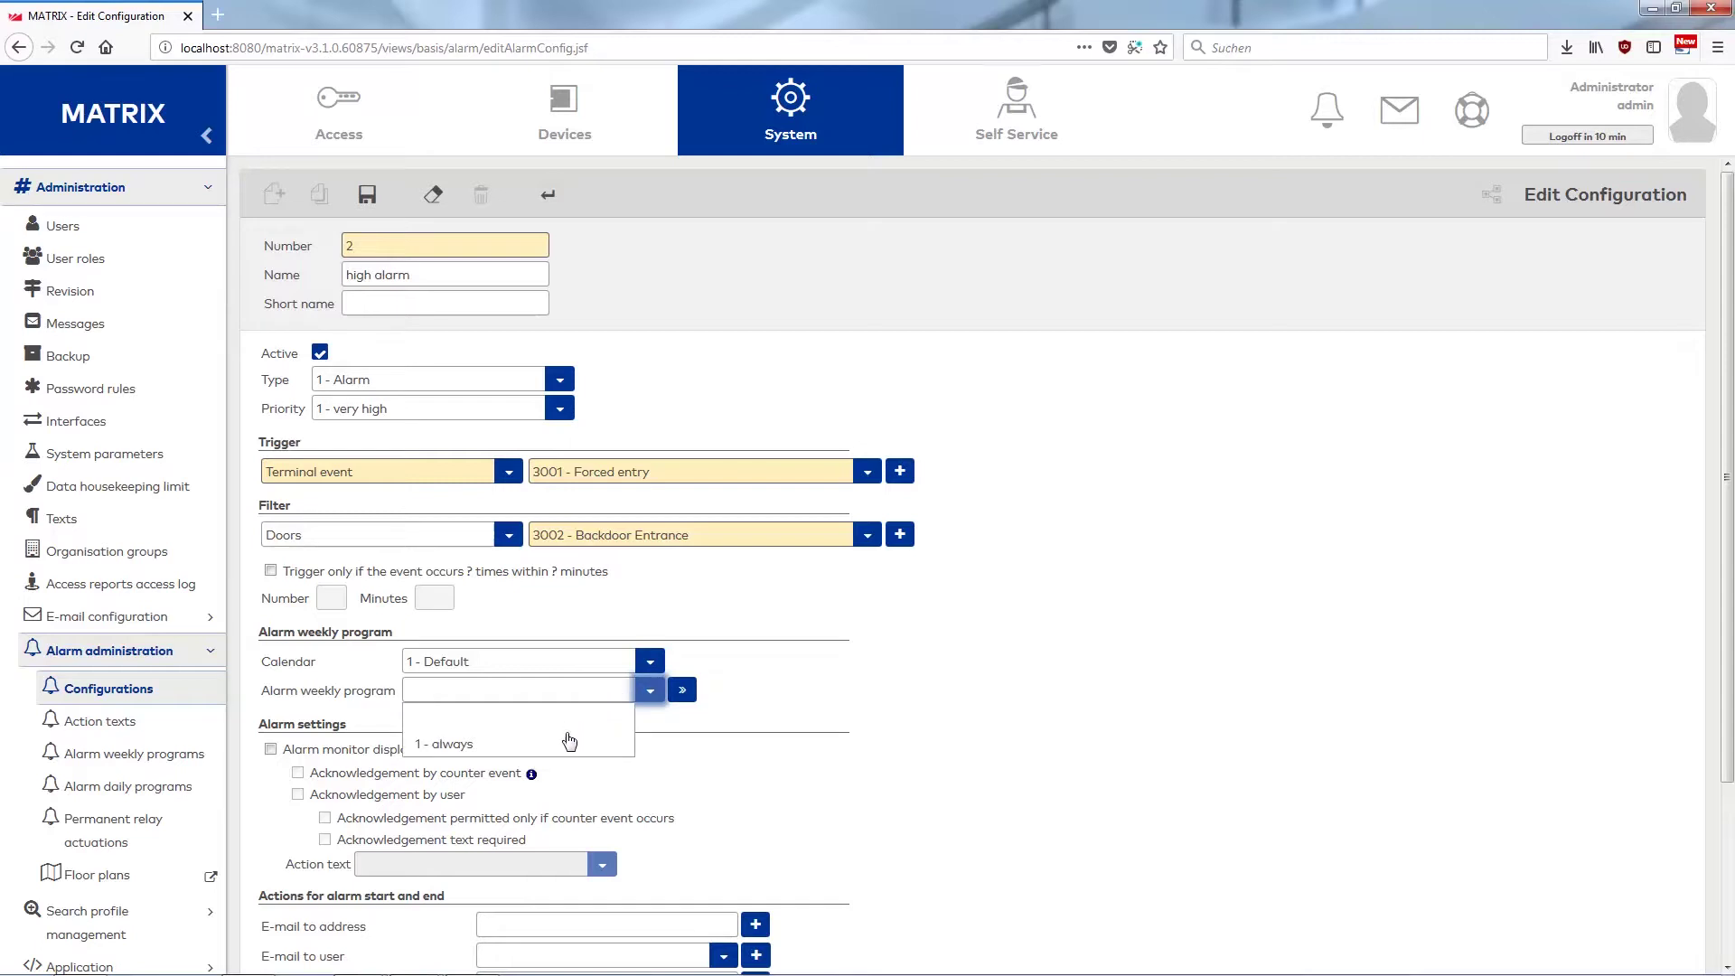
{"action": "left_click", "coordinate": [569, 743]}
Show the alarm in the monitor, require acknowledgement with text, attach 2 - Call police, and save
{"action": "scroll", "coordinate": [686, 732], "scroll_direction": "down", "scroll_amount": 2}
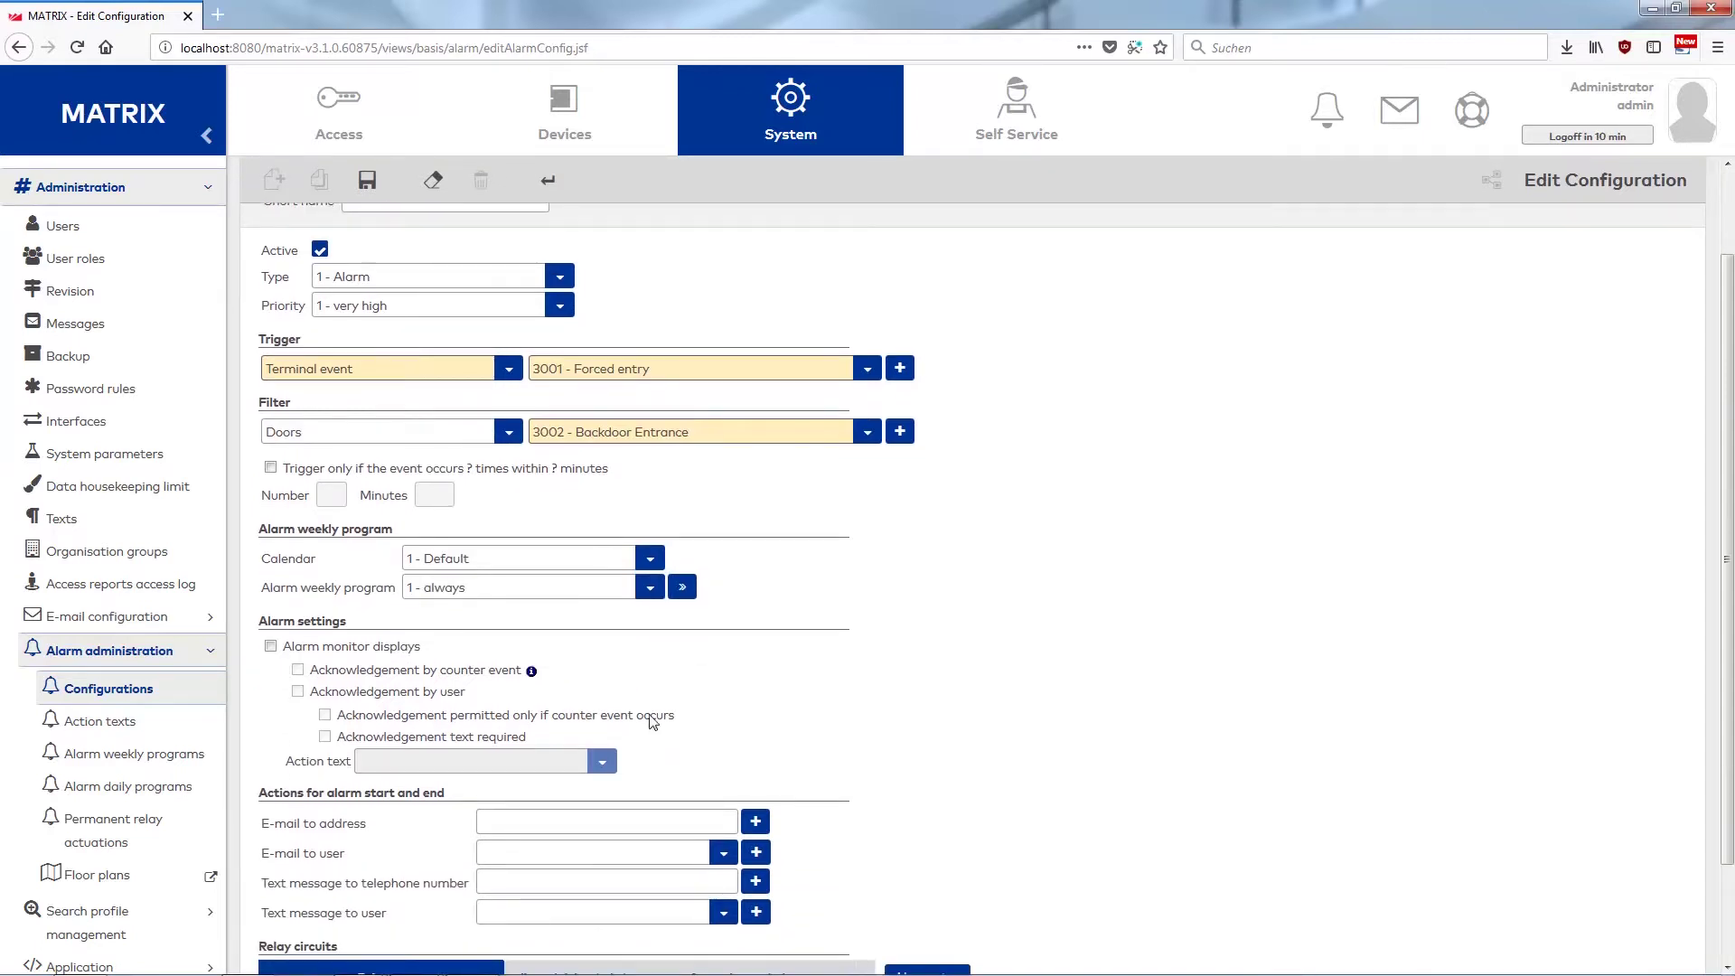
{"action": "left_click", "coordinate": [270, 647]}
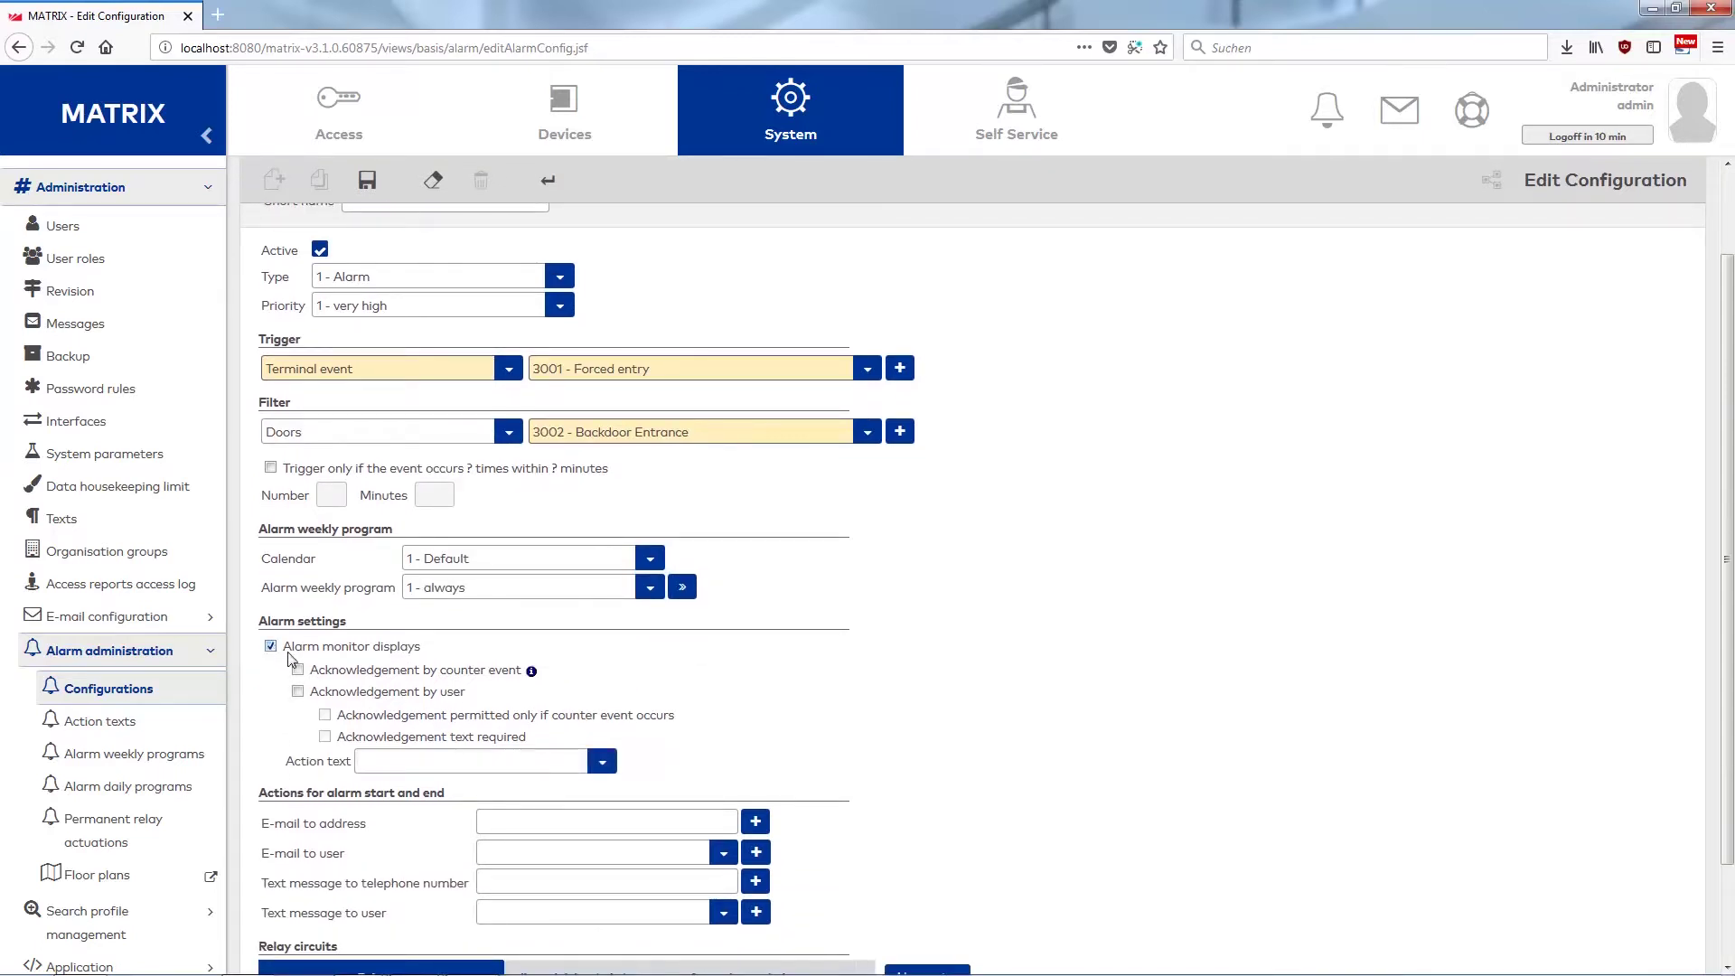
{"action": "left_click", "coordinate": [299, 693]}
{"action": "left_click", "coordinate": [325, 737]}
{"action": "left_click", "coordinate": [604, 767]}
{"action": "left_click", "coordinate": [481, 844]}
{"action": "left_click", "coordinate": [367, 180]}
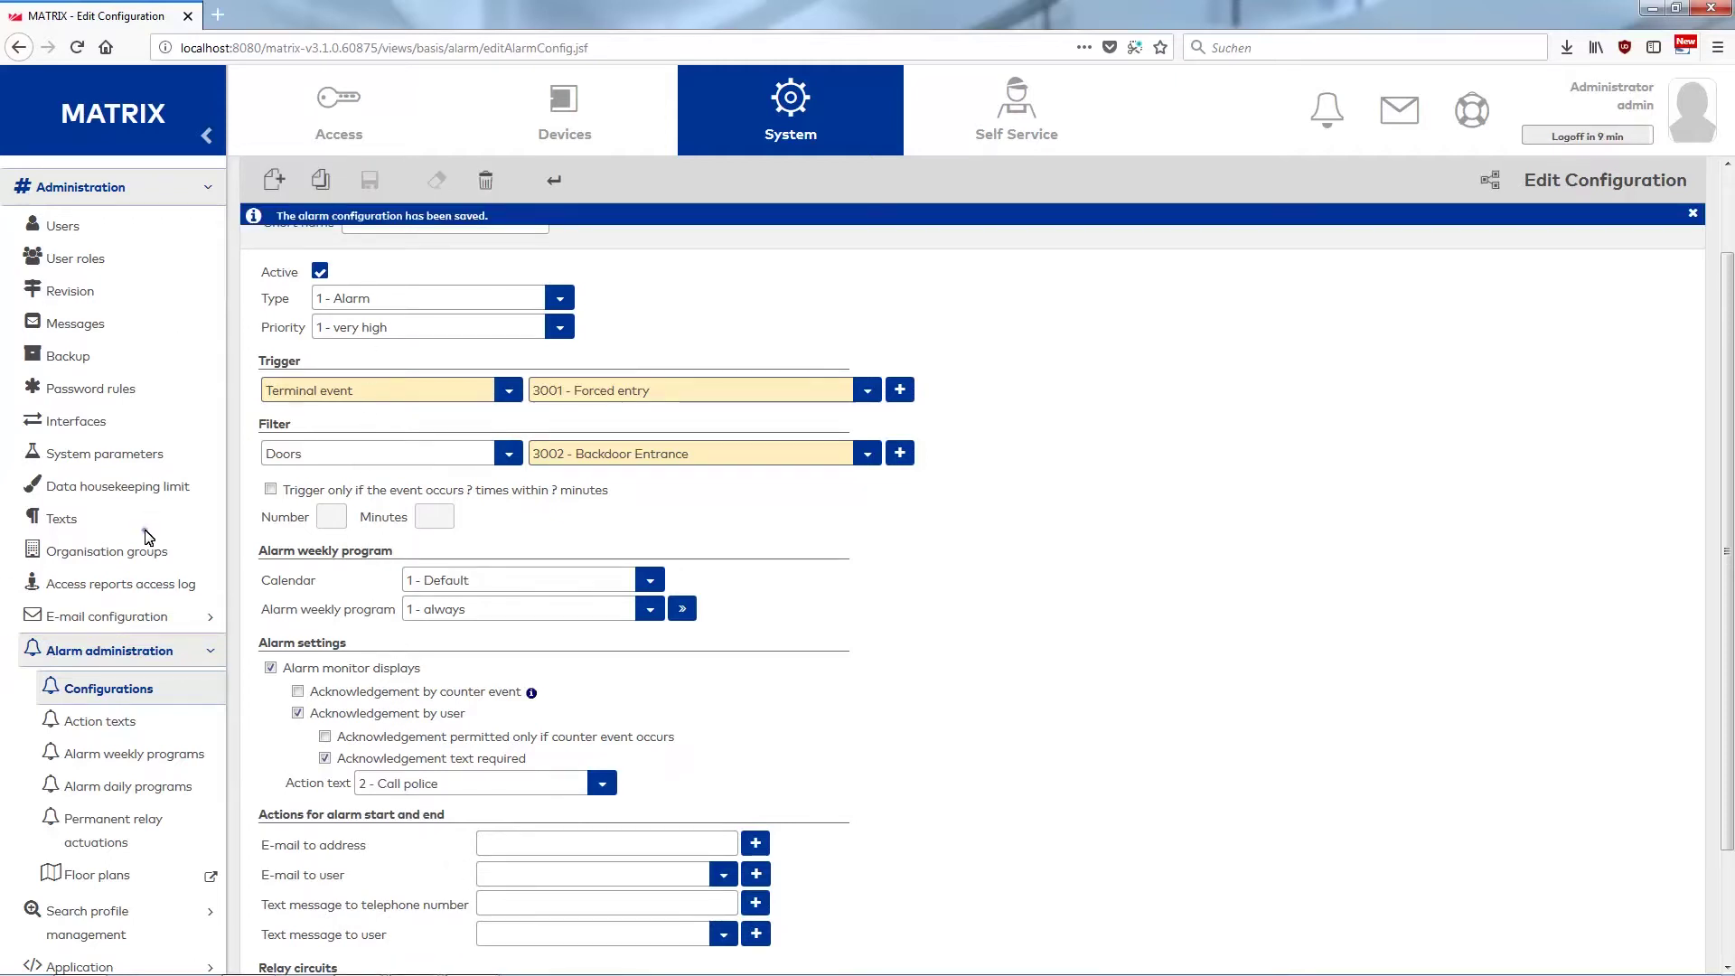
Open the Alarm monitor, listing the priority 1 Forced entry alarm at door 3002 Backdoor Entrance
{"action": "scroll", "coordinate": [147, 536], "scroll_direction": "down", "scroll_amount": 5}
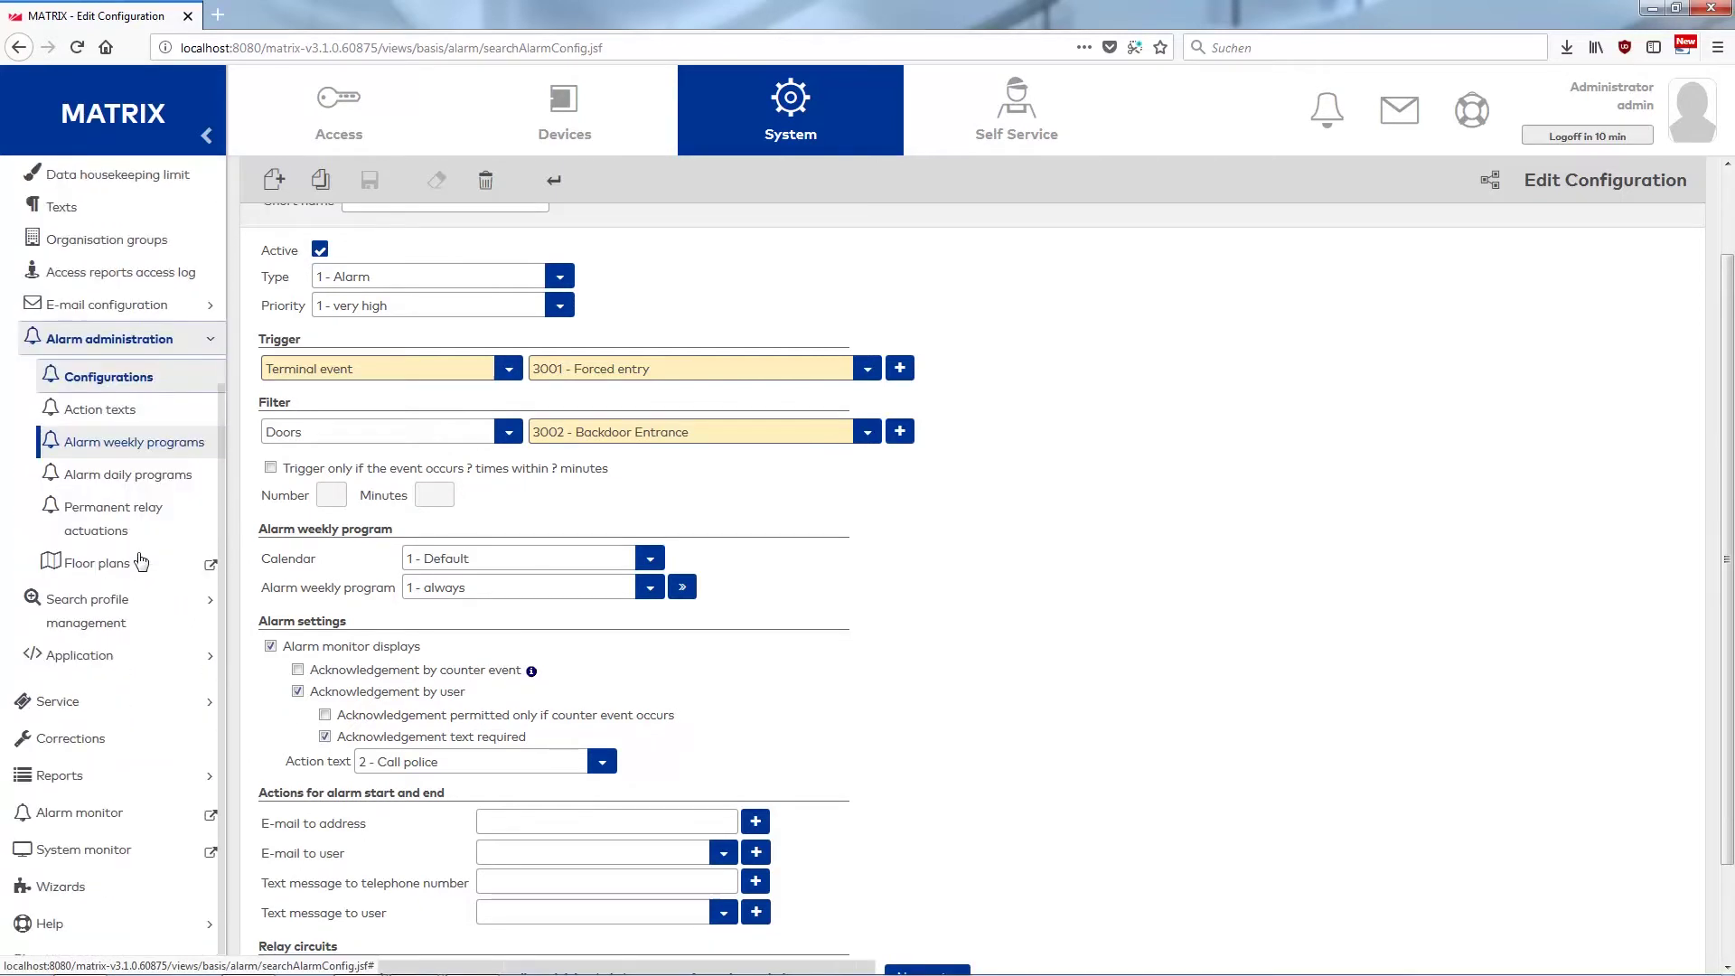
{"action": "scroll", "coordinate": [141, 561], "scroll_direction": "down", "scroll_amount": 1}
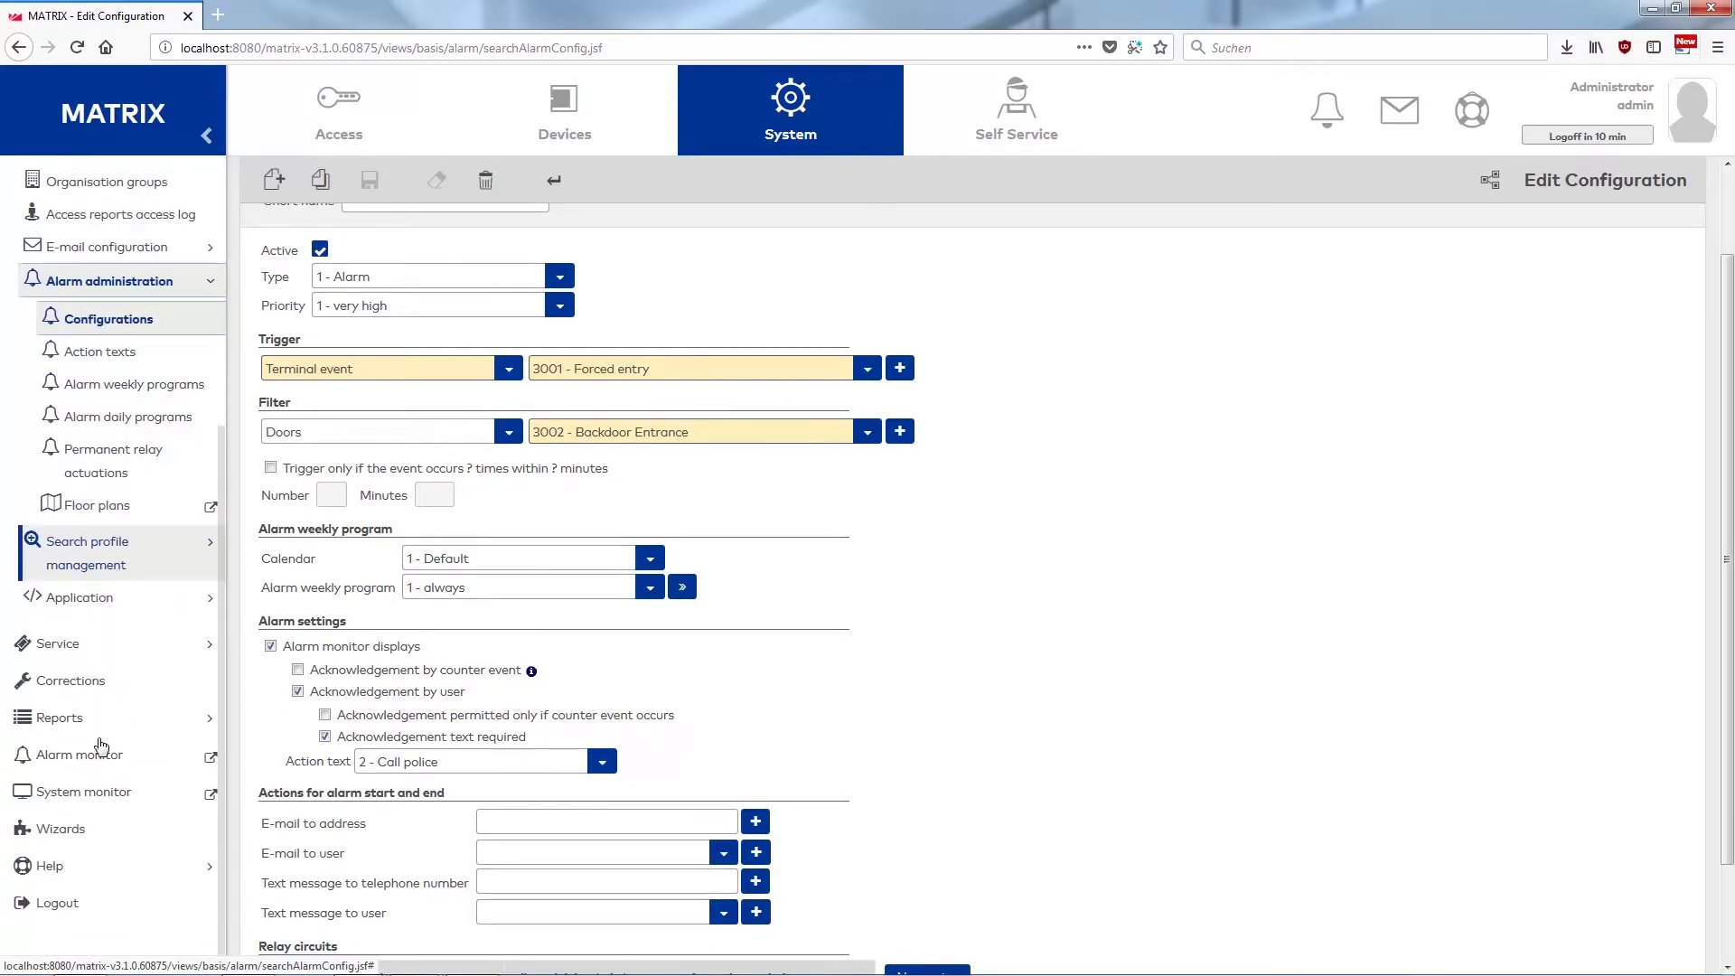
{"action": "left_click", "coordinate": [101, 752]}
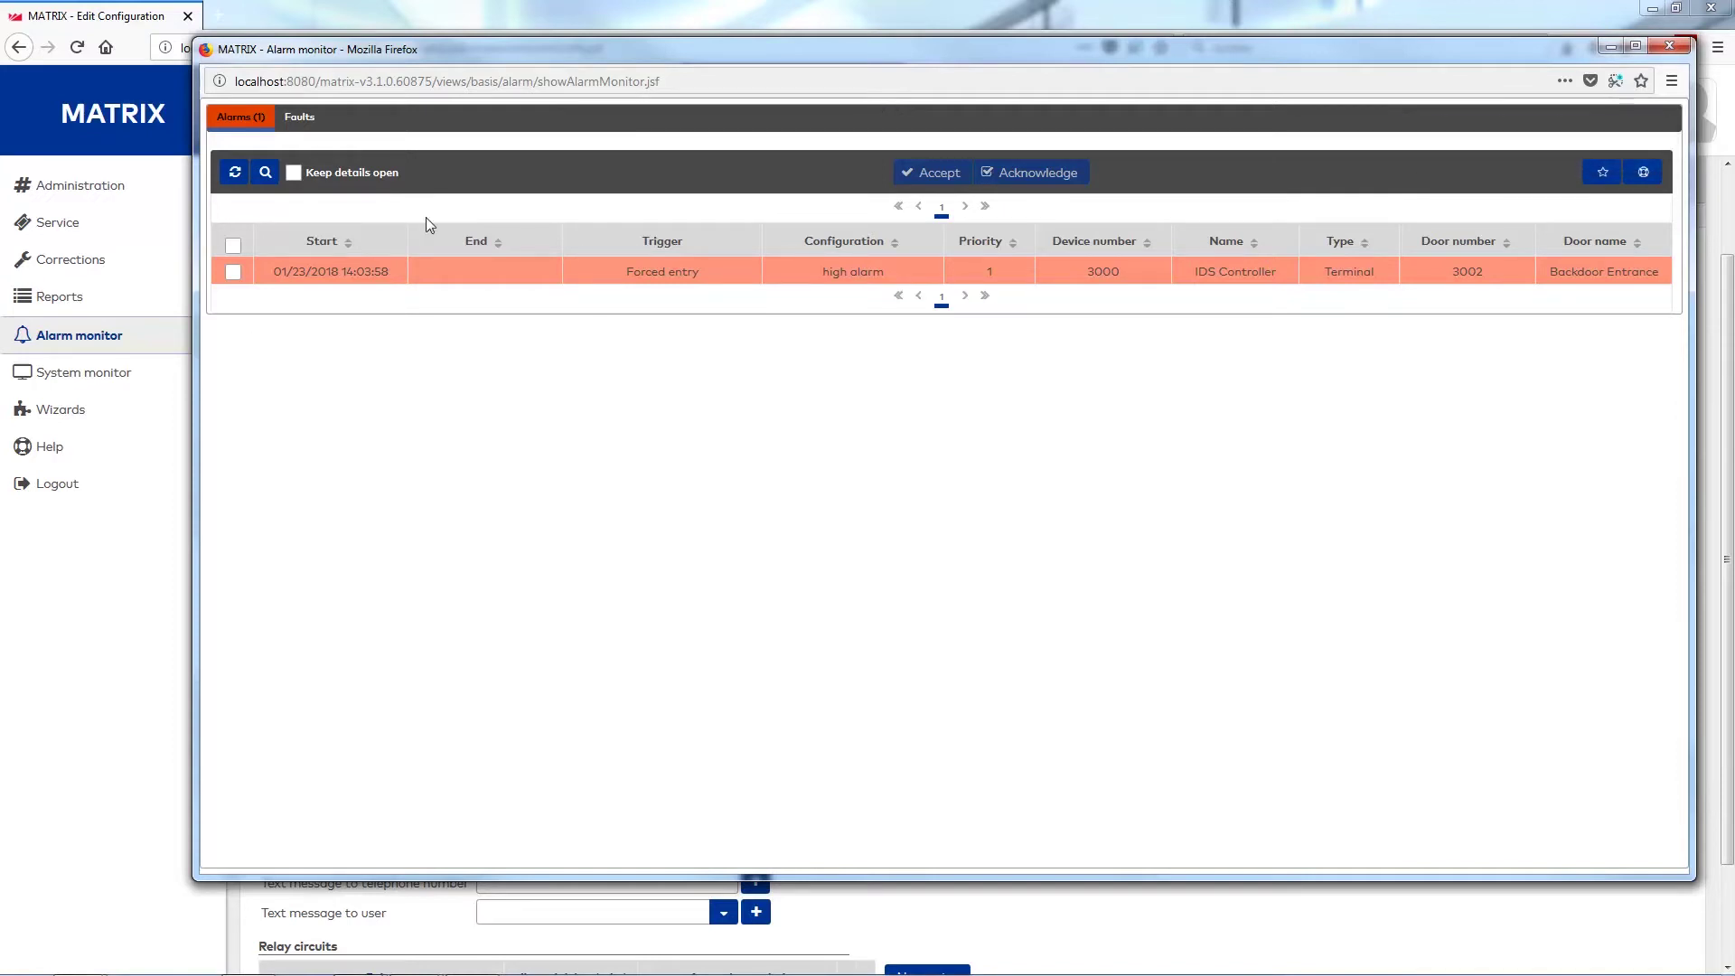
Select the forced-entry alarm and view camera 6 in its own window, panned left
{"action": "left_click", "coordinate": [292, 281]}
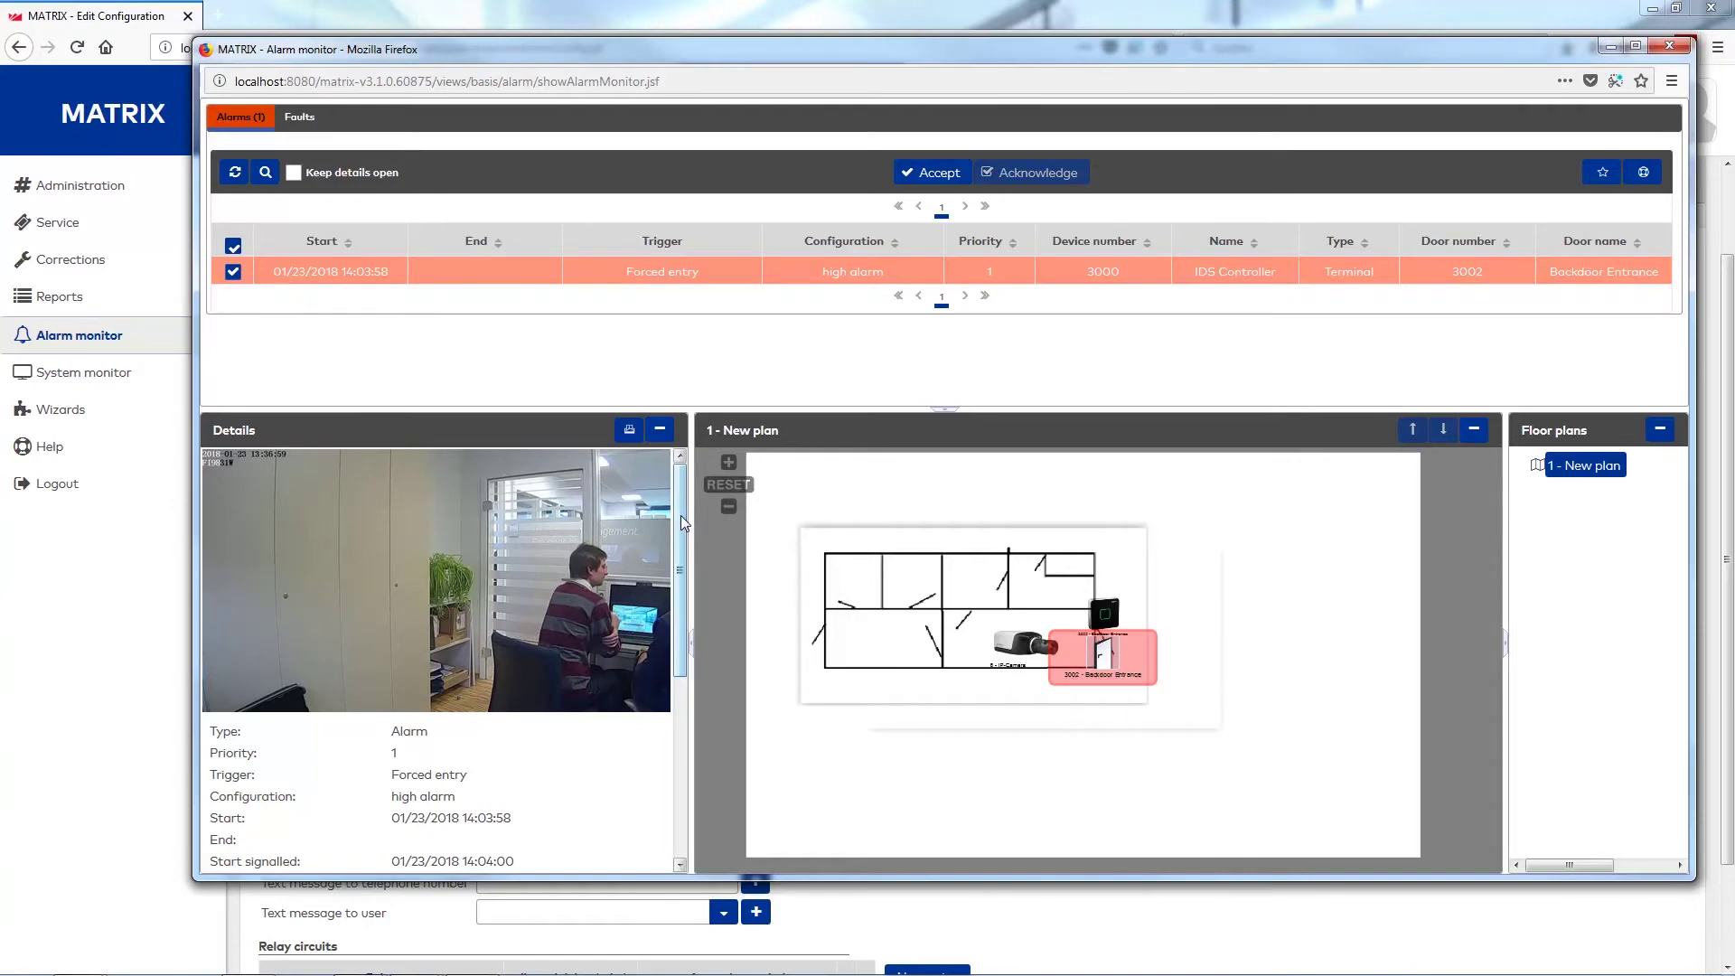
{"action": "left_click", "coordinate": [577, 561]}
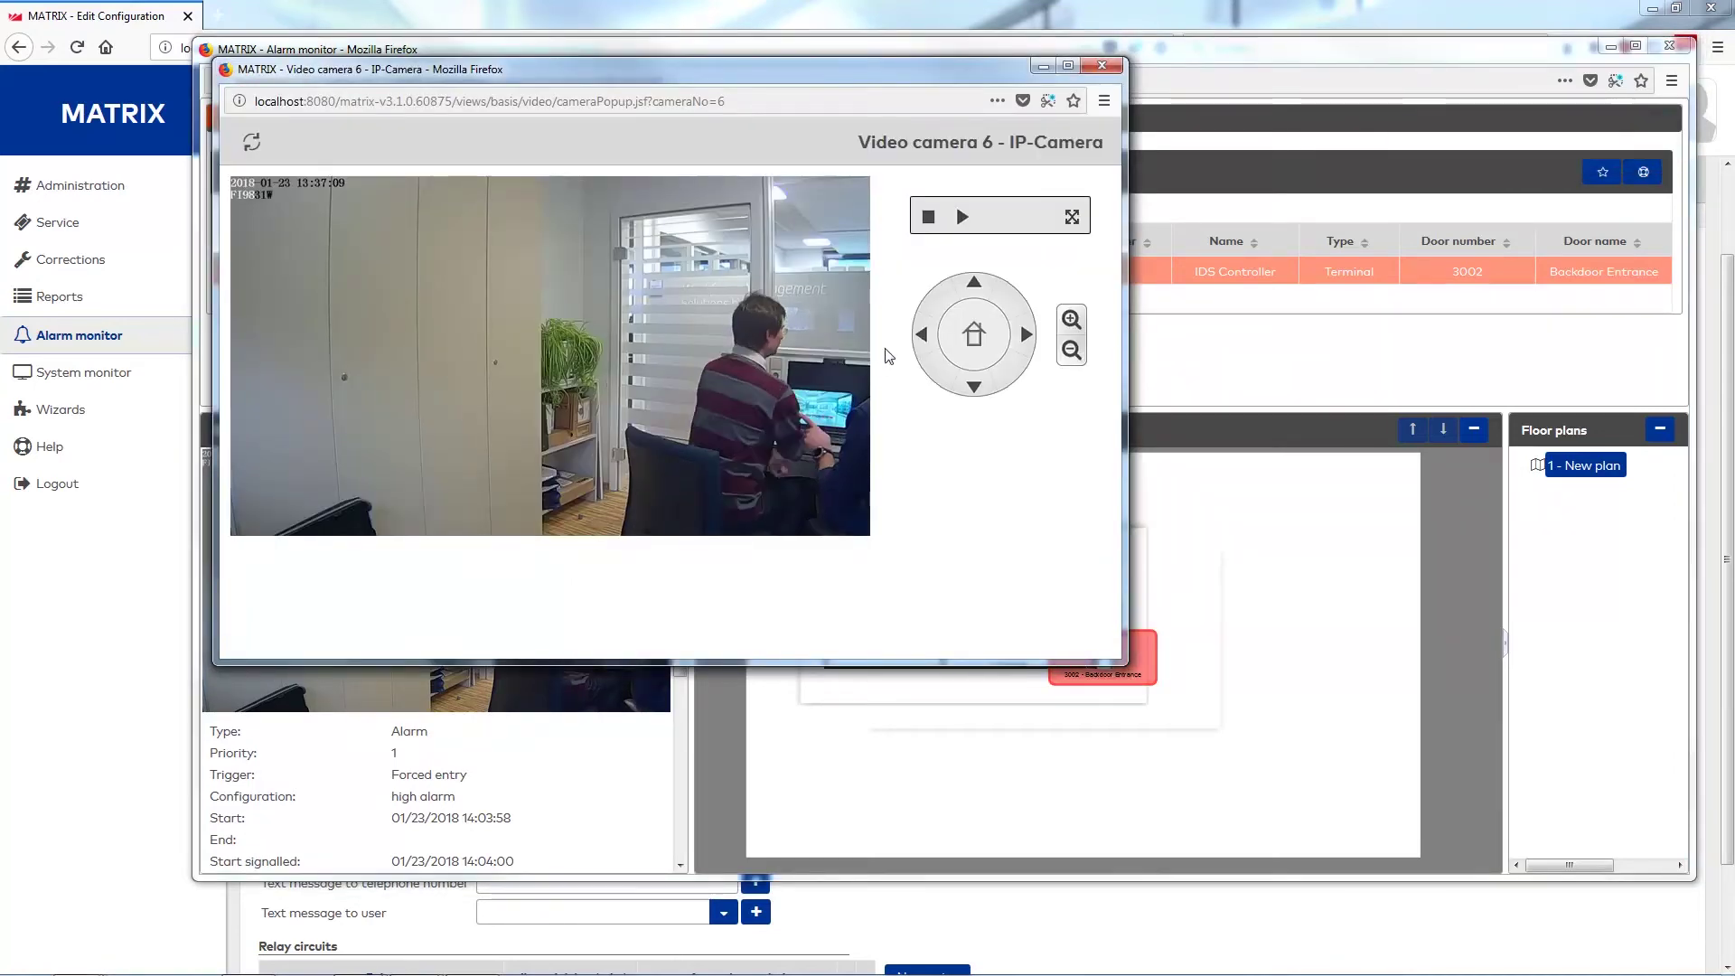
{"action": "left_click", "coordinate": [923, 336]}
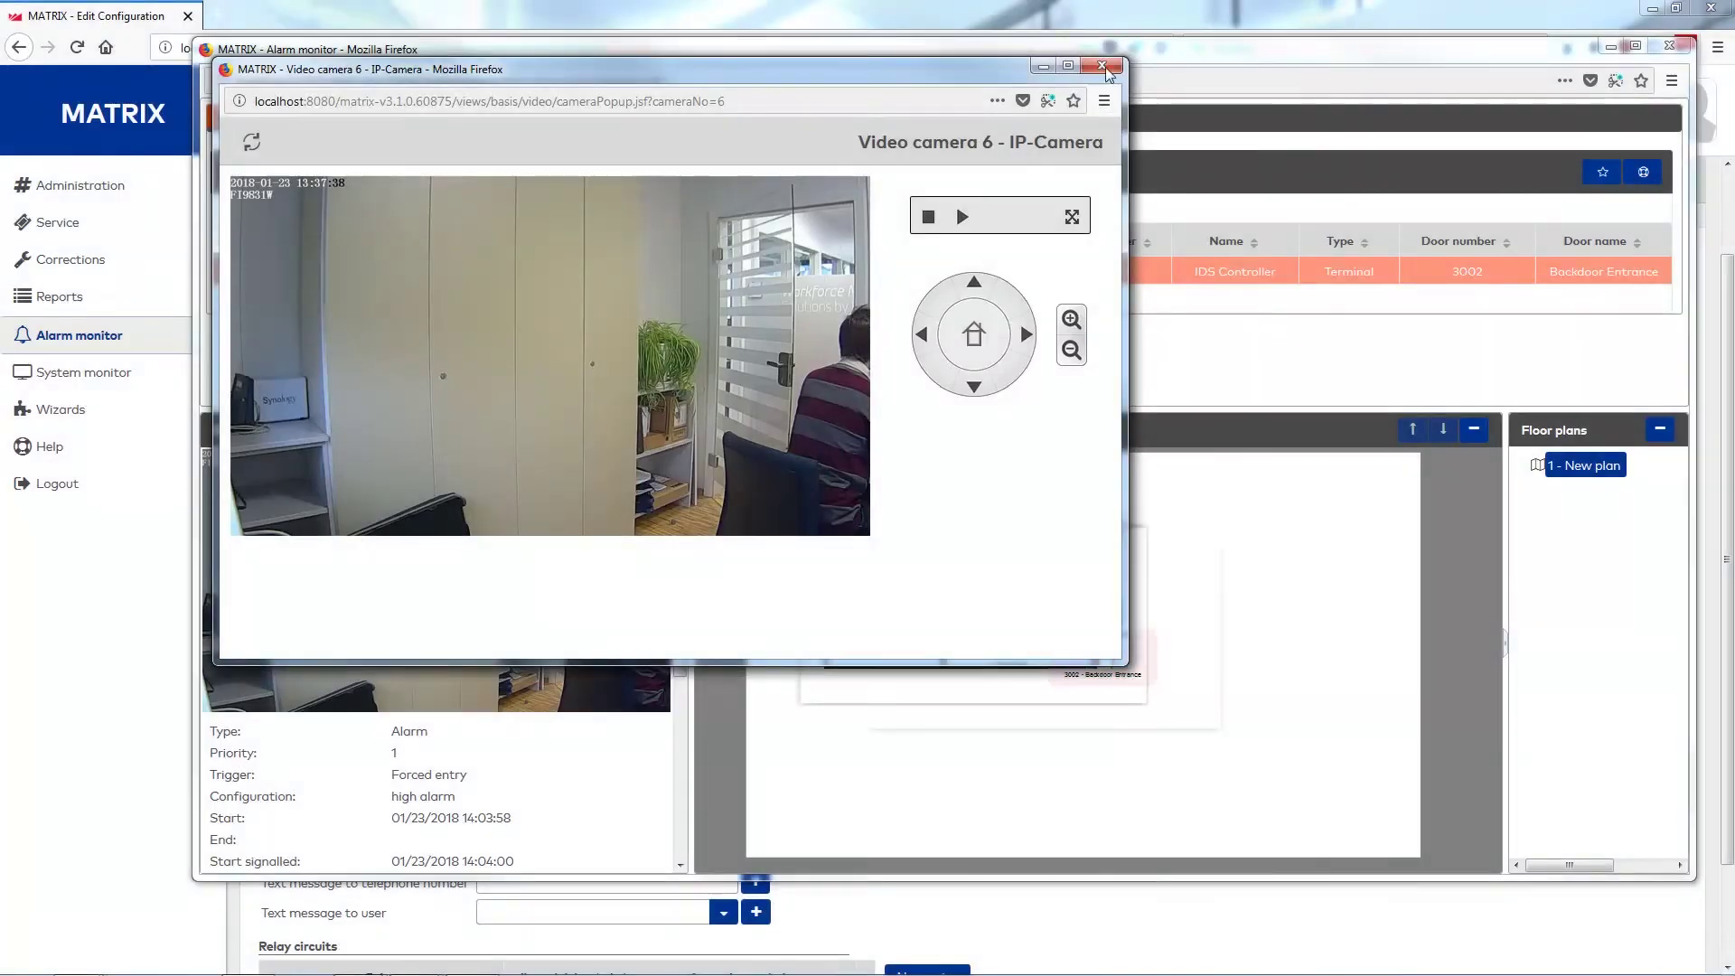
Close the camera 6 window and acknowledge the forced-entry alarm with the text 'Called Police.'
{"action": "left_click", "coordinate": [1104, 67]}
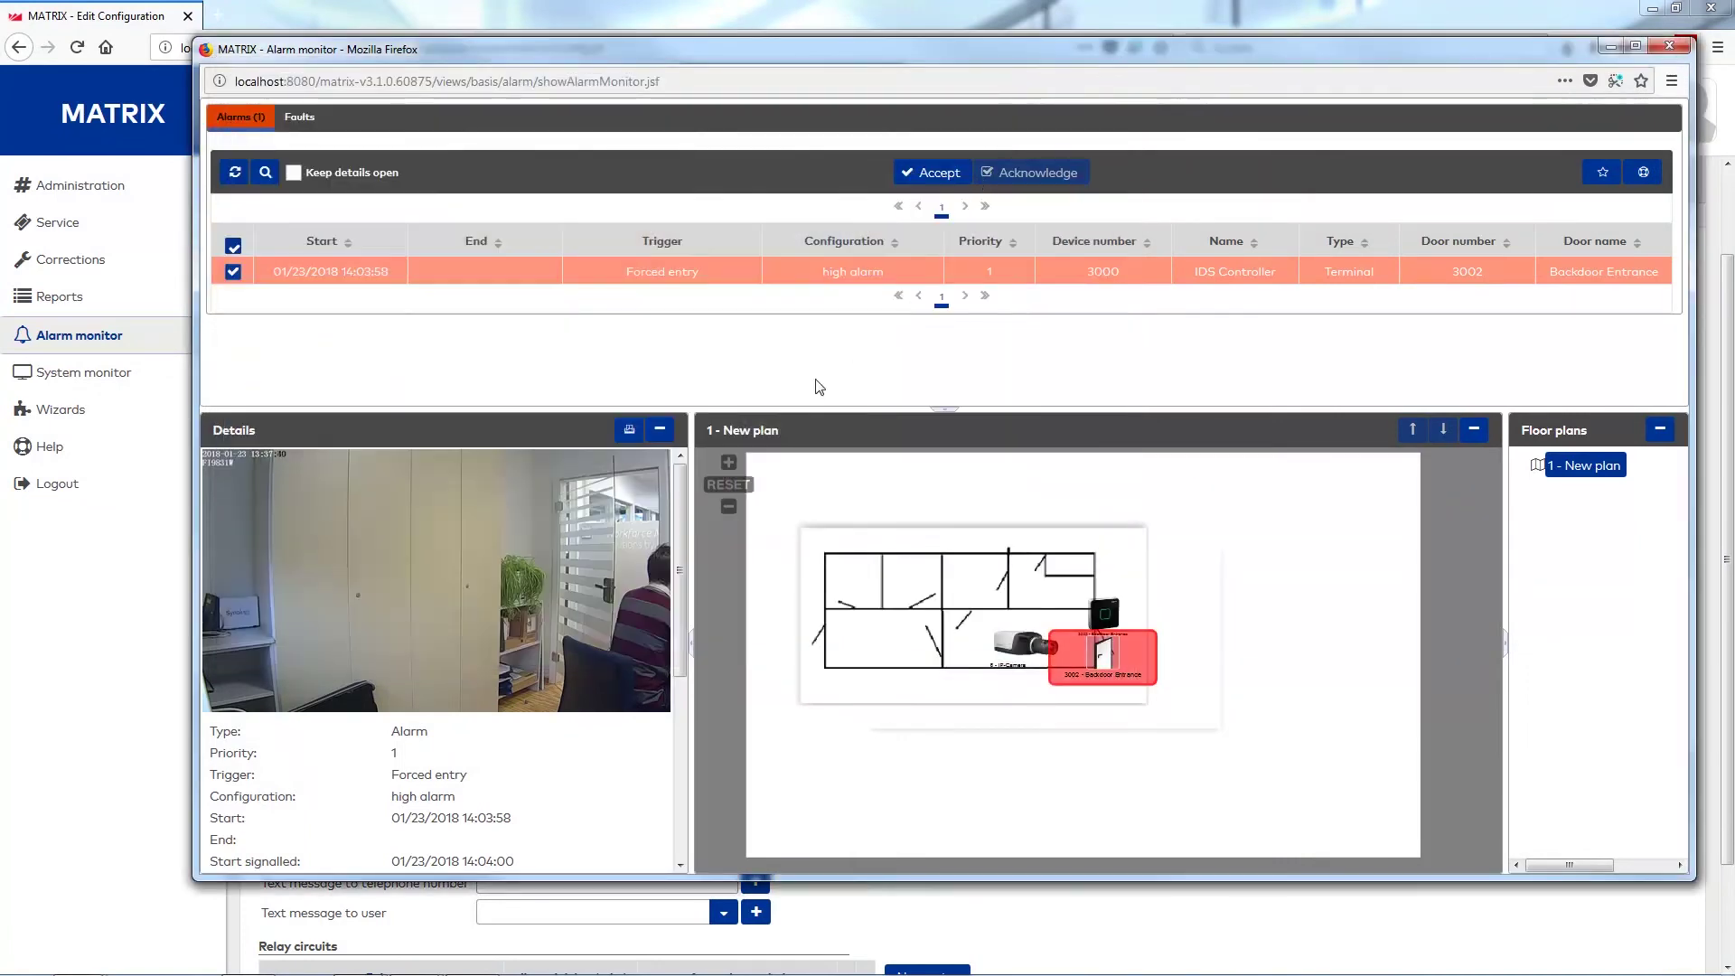
{"action": "left_click_drag", "start_coordinate": [681, 506], "coordinate": [673, 701]}
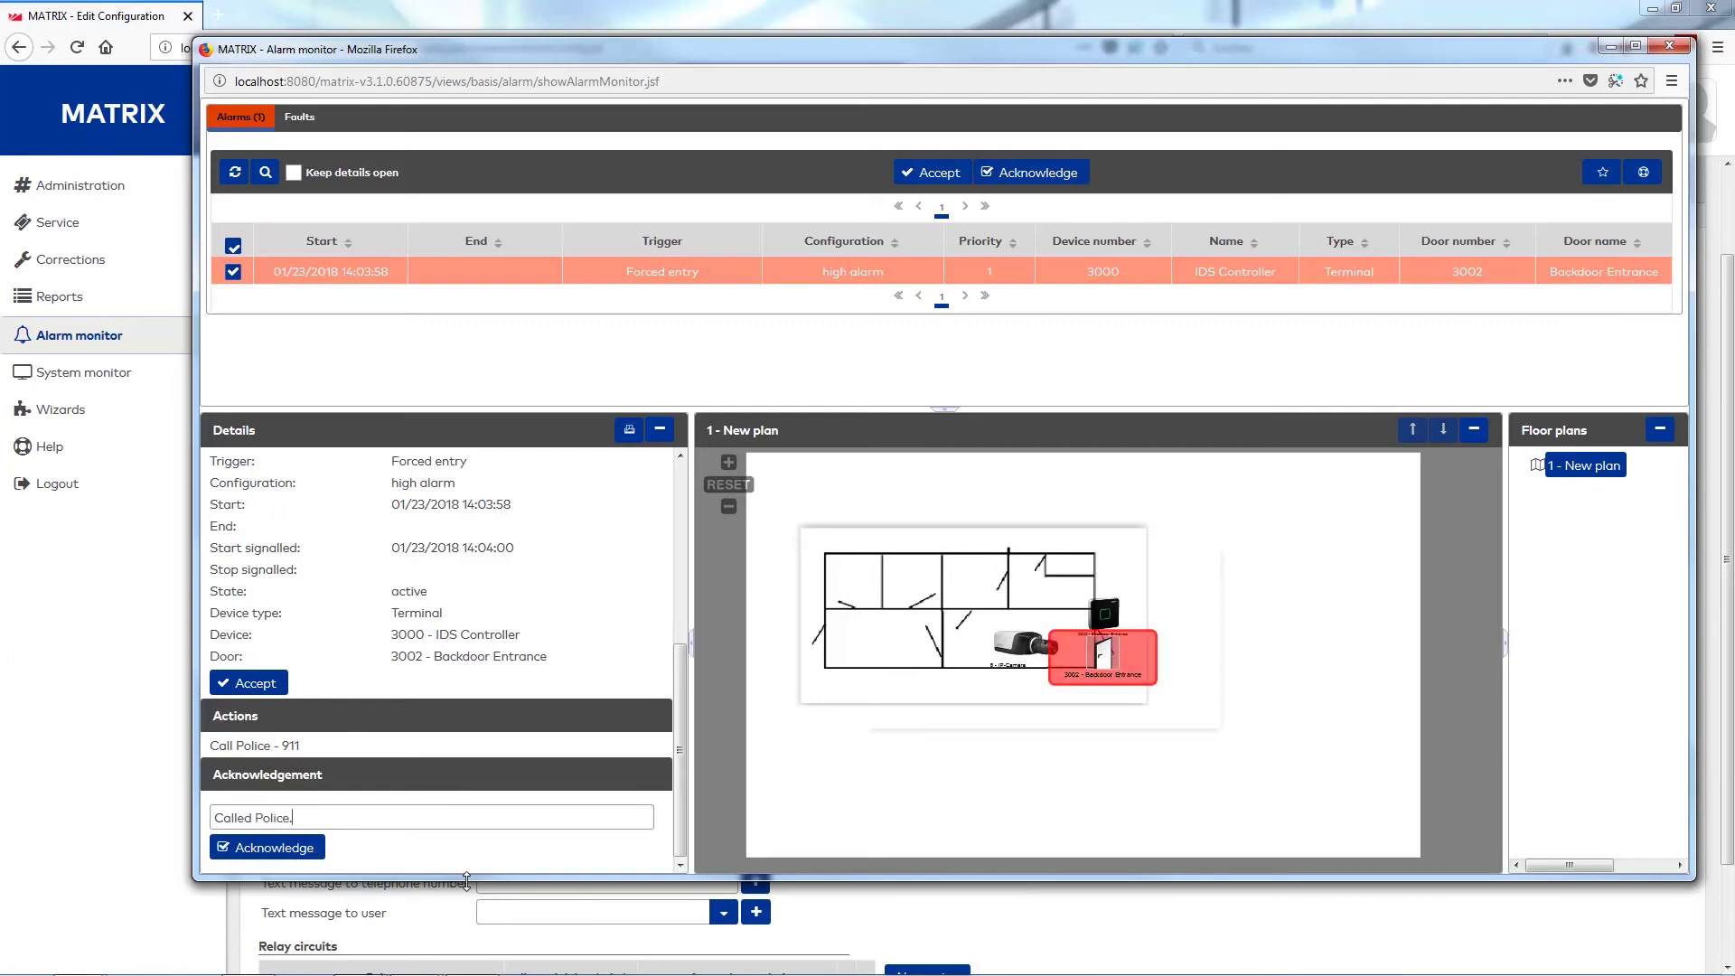
{"action": "left_click", "coordinate": [283, 845]}
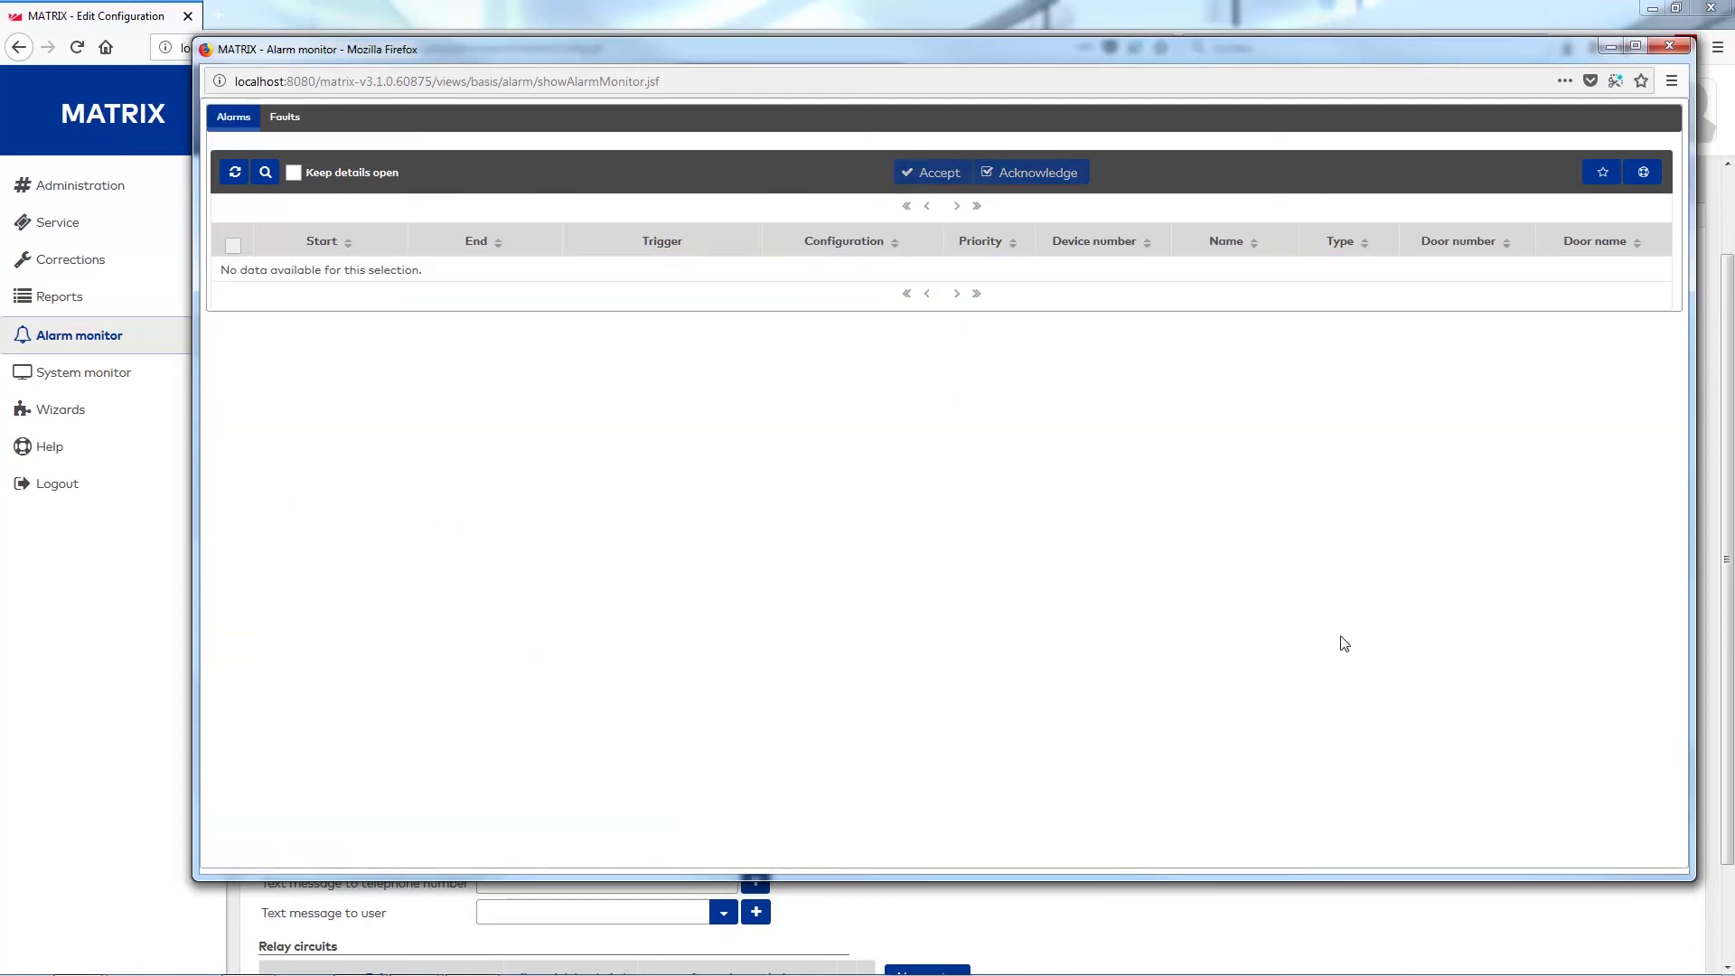
Close the alarm monitor and display the 14:03:58 high alarm record under Reports > Alarms
{"action": "left_click", "coordinate": [1669, 45]}
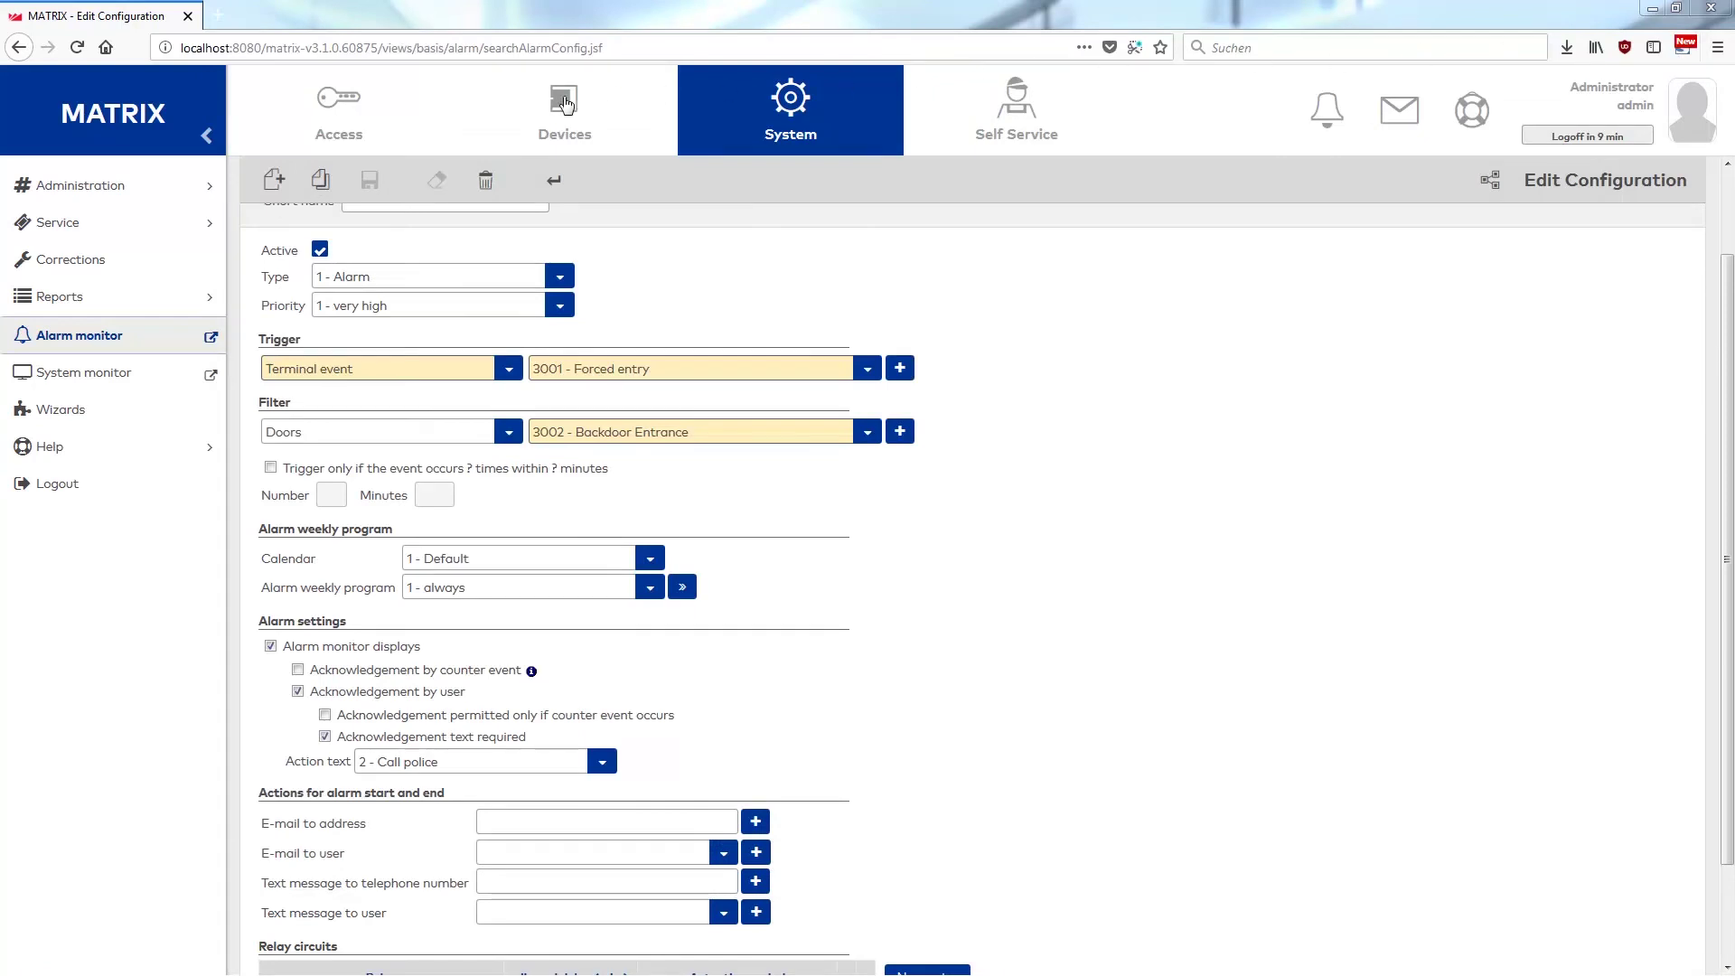
{"action": "left_click", "coordinate": [70, 299]}
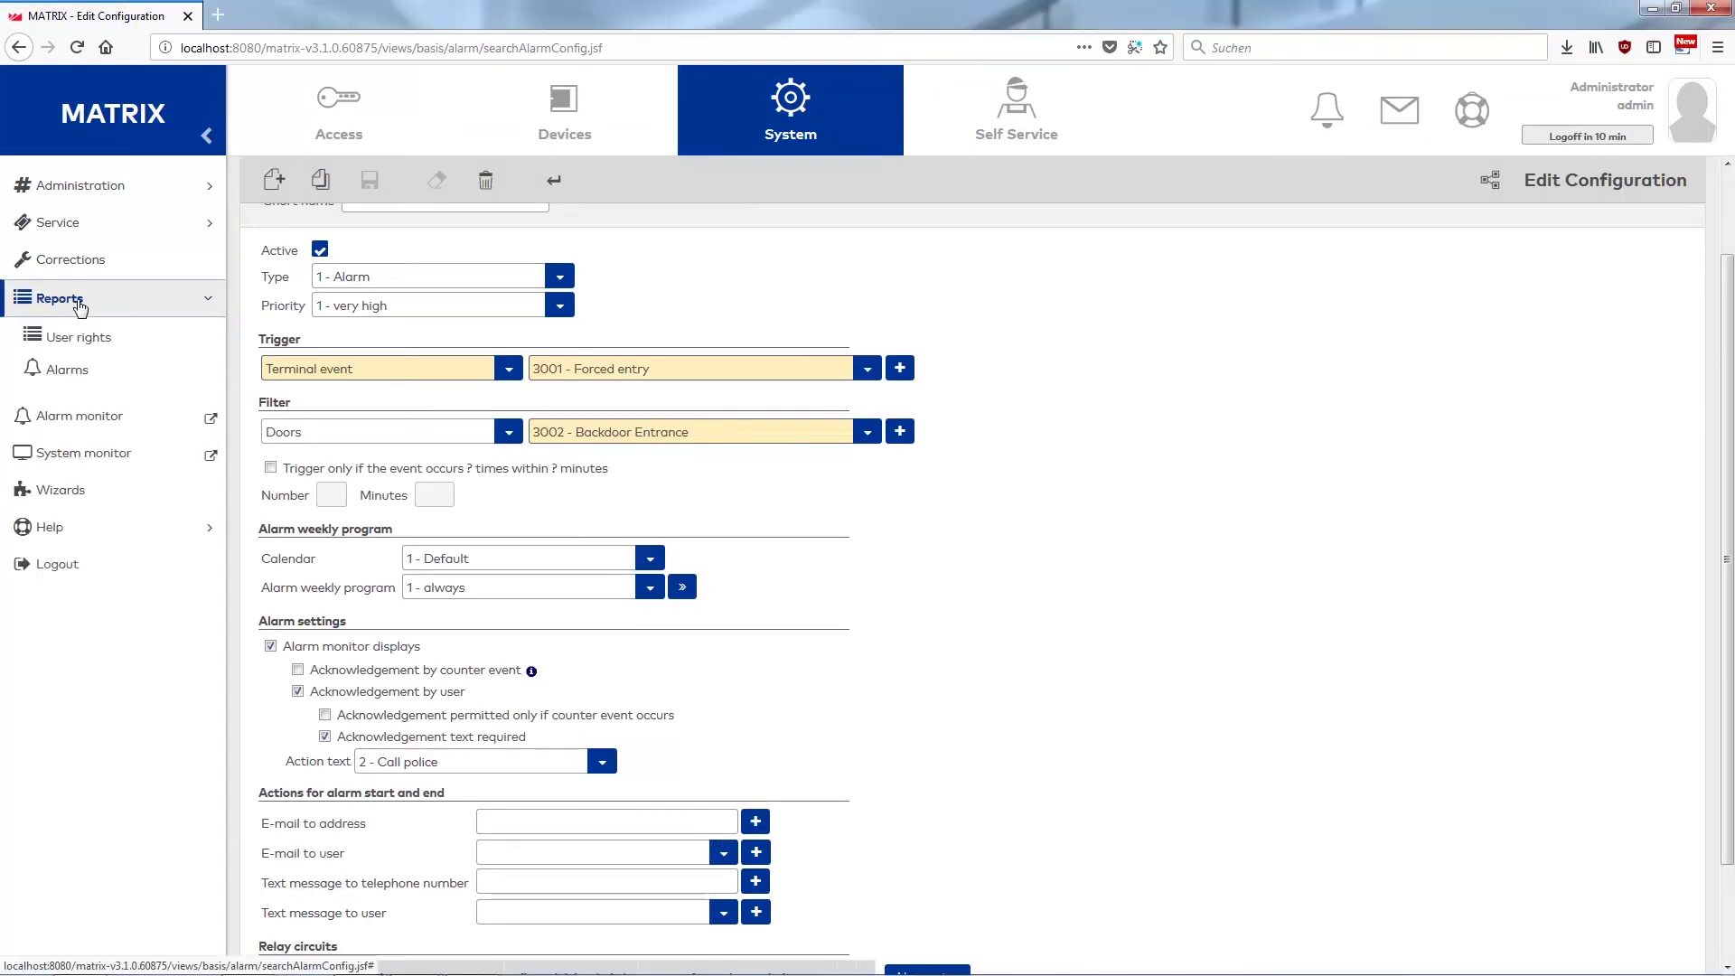
{"action": "left_click", "coordinate": [91, 373]}
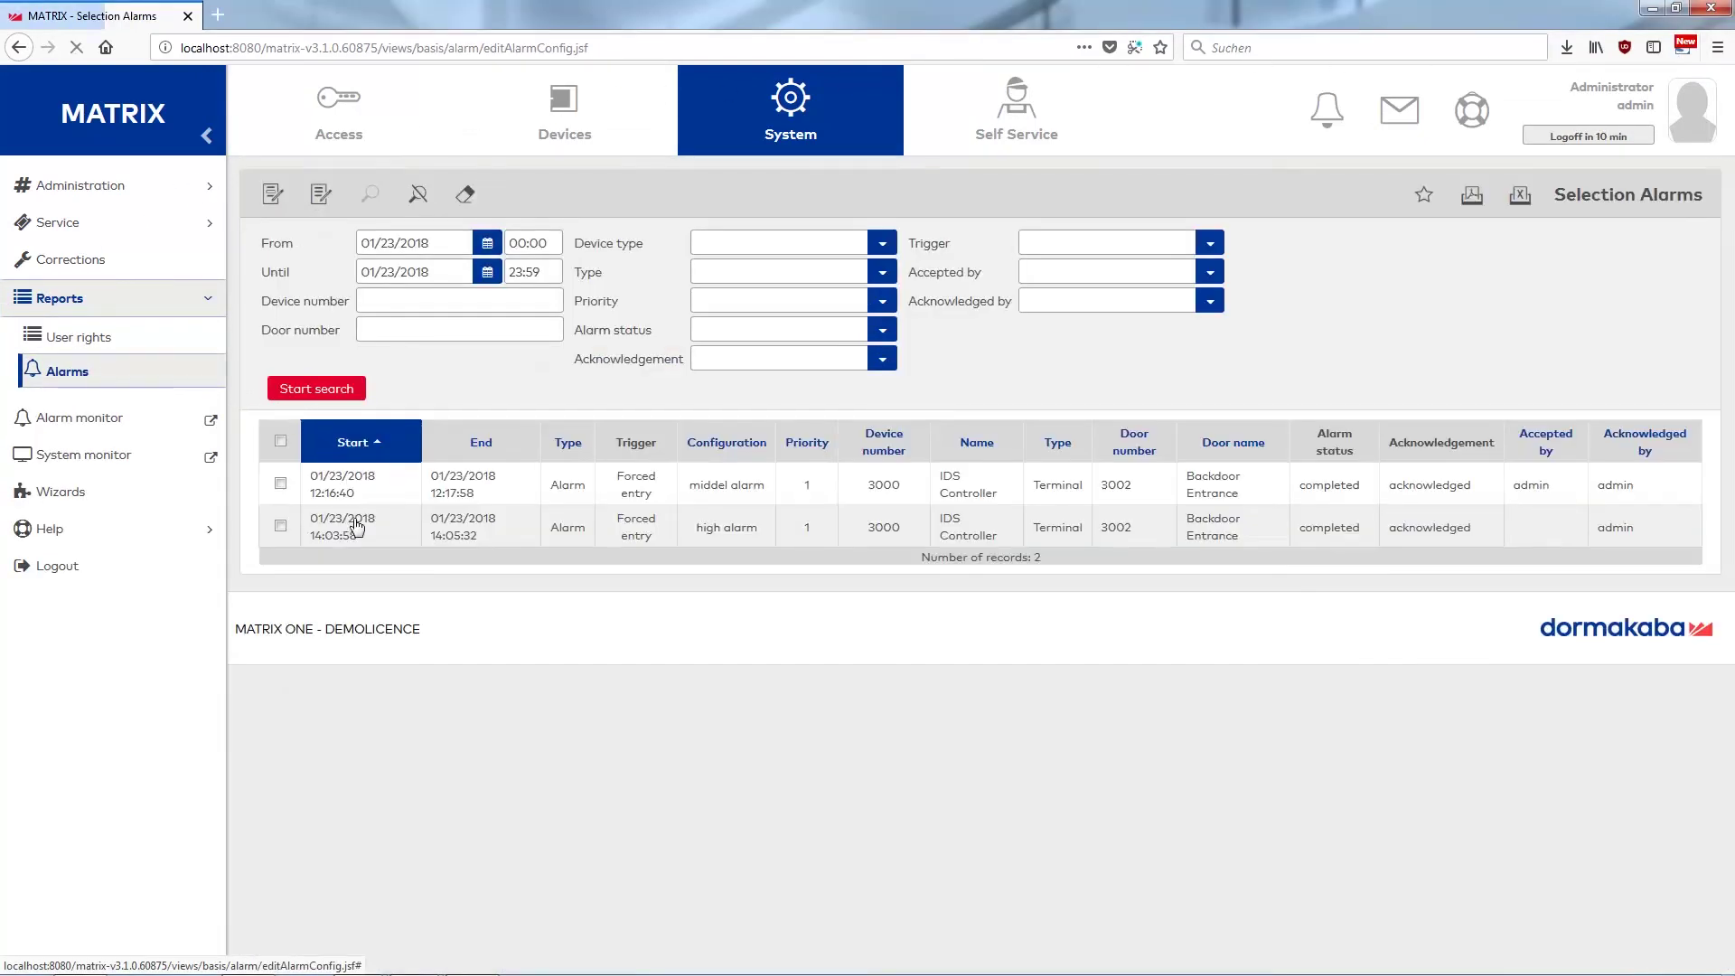
{"action": "left_click", "coordinate": [358, 535]}
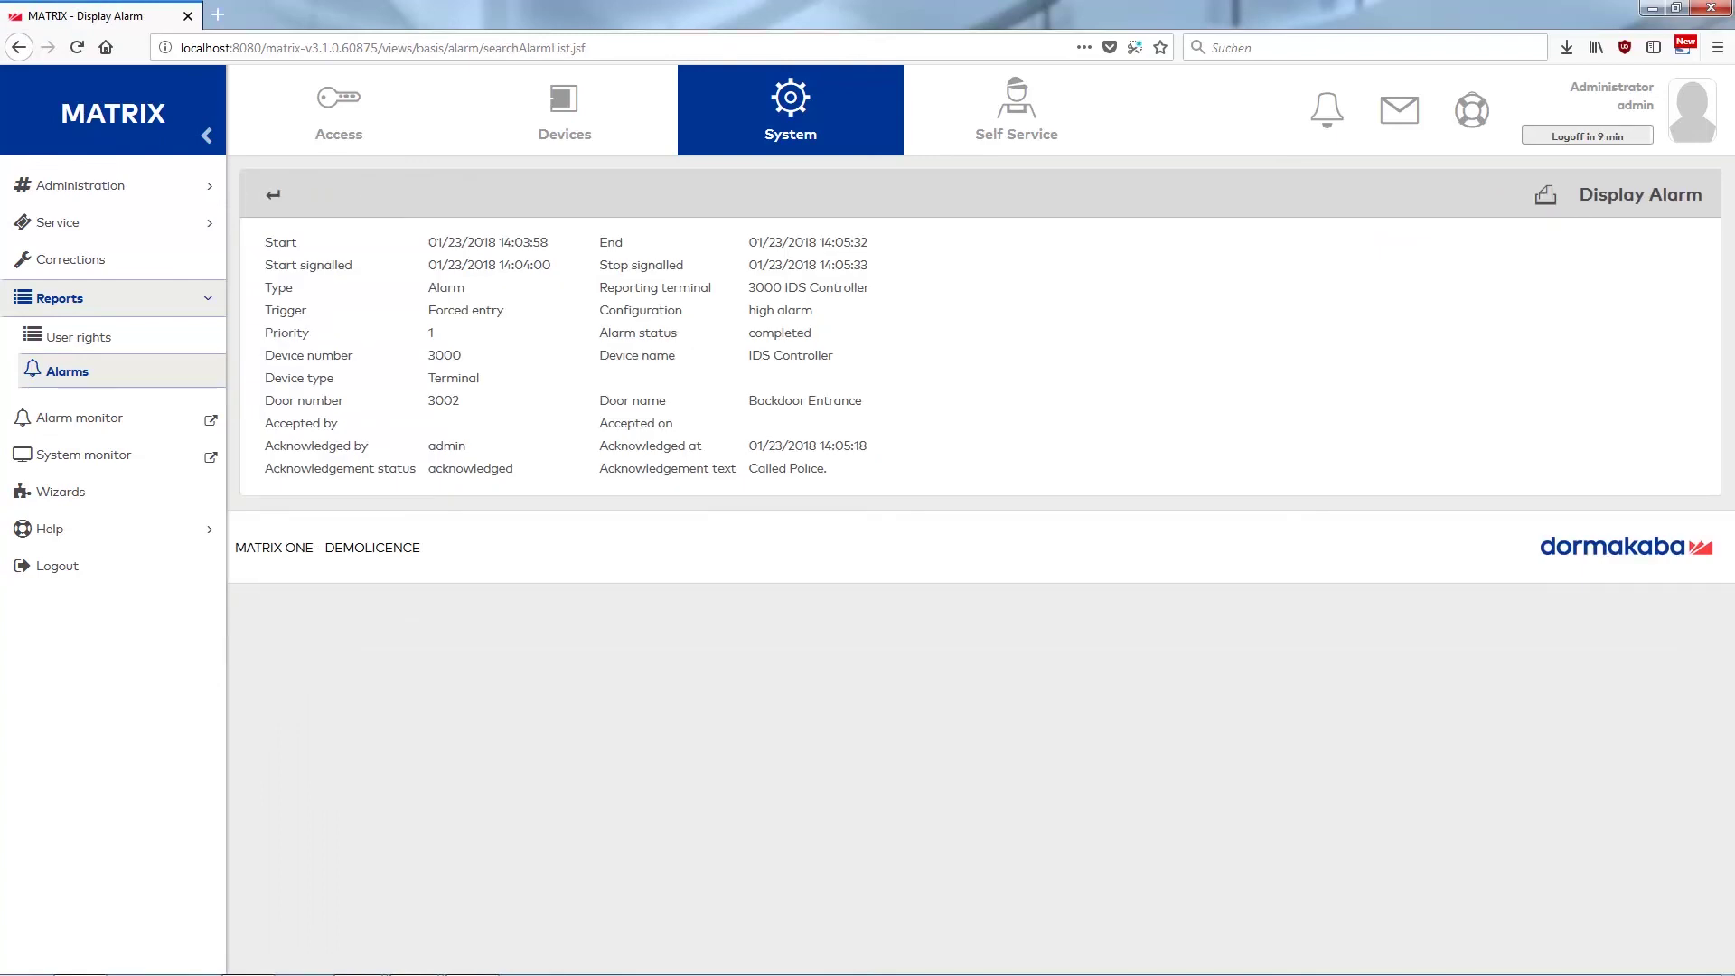